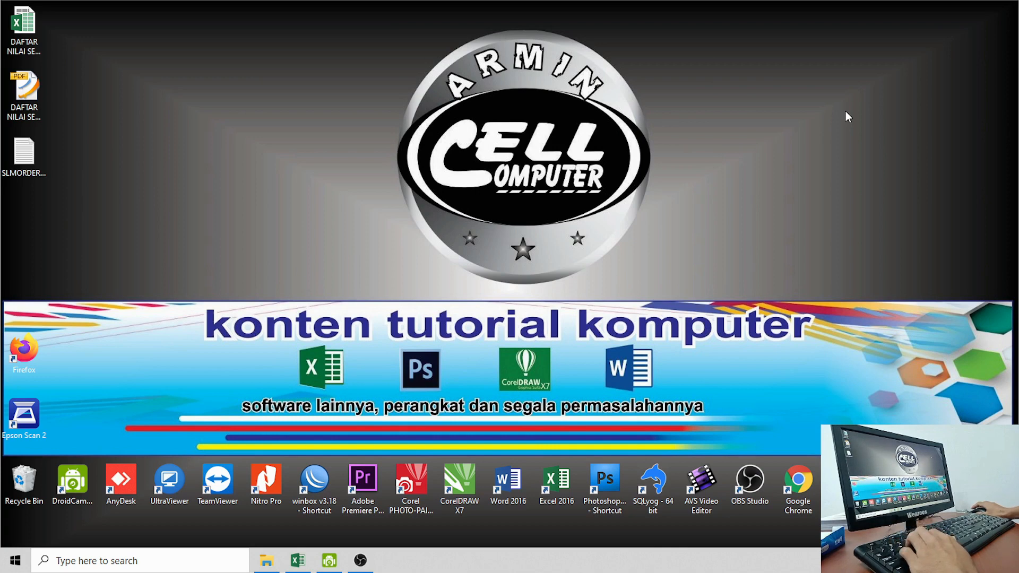
Step: Refresh the desktop several times from its right-click menu
right_click(976, 142)
right_click(922, 106)
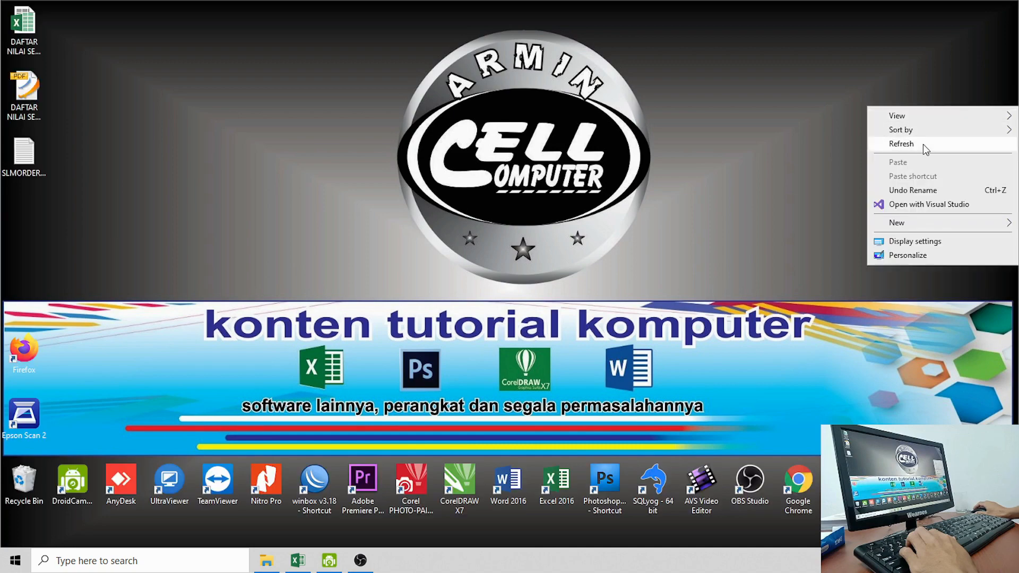
right_click(921, 99)
click(913, 139)
right_click(893, 99)
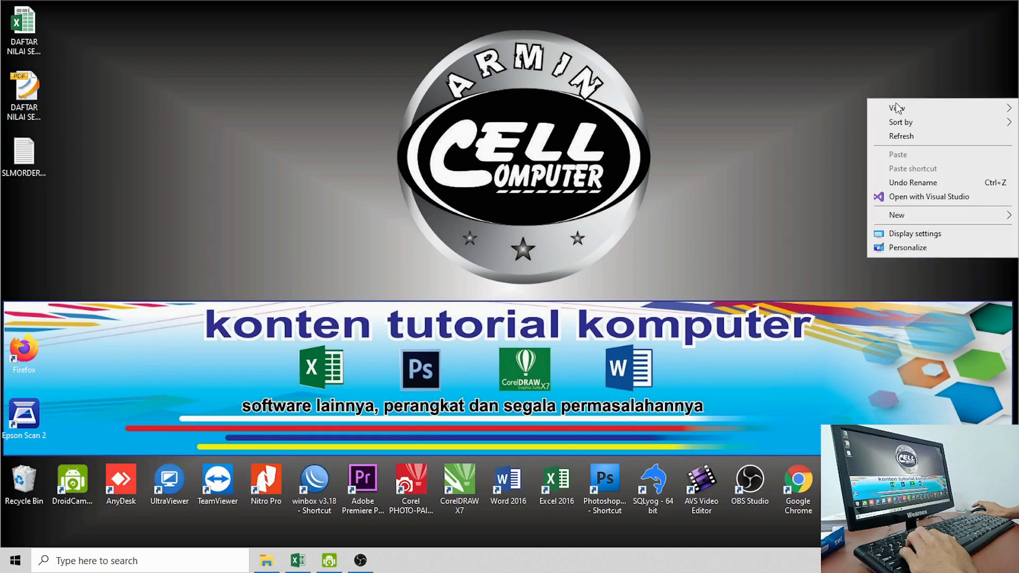
click(903, 137)
right_click(890, 95)
click(895, 136)
right_click(881, 96)
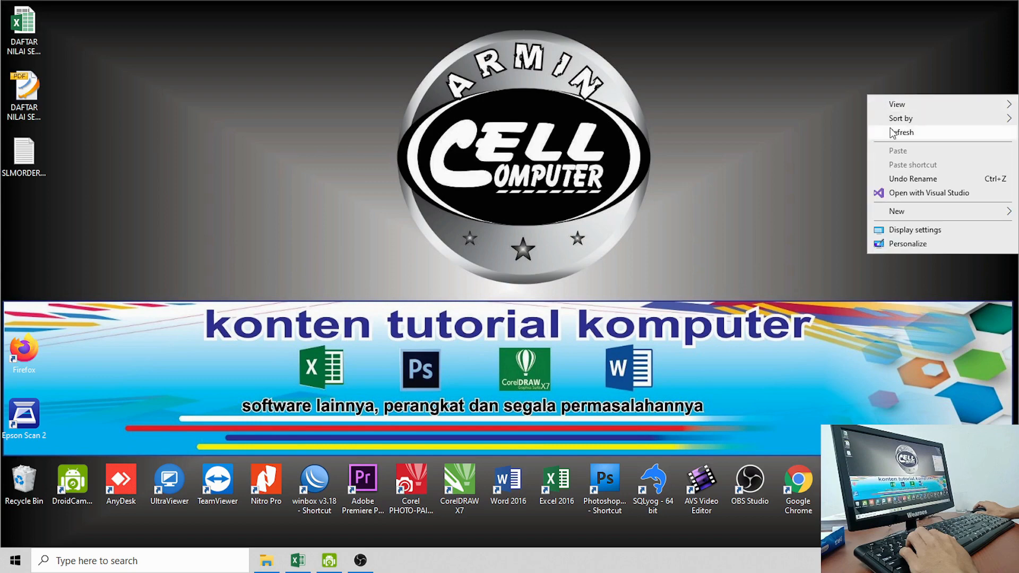
click(891, 133)
right_click(873, 101)
click(884, 131)
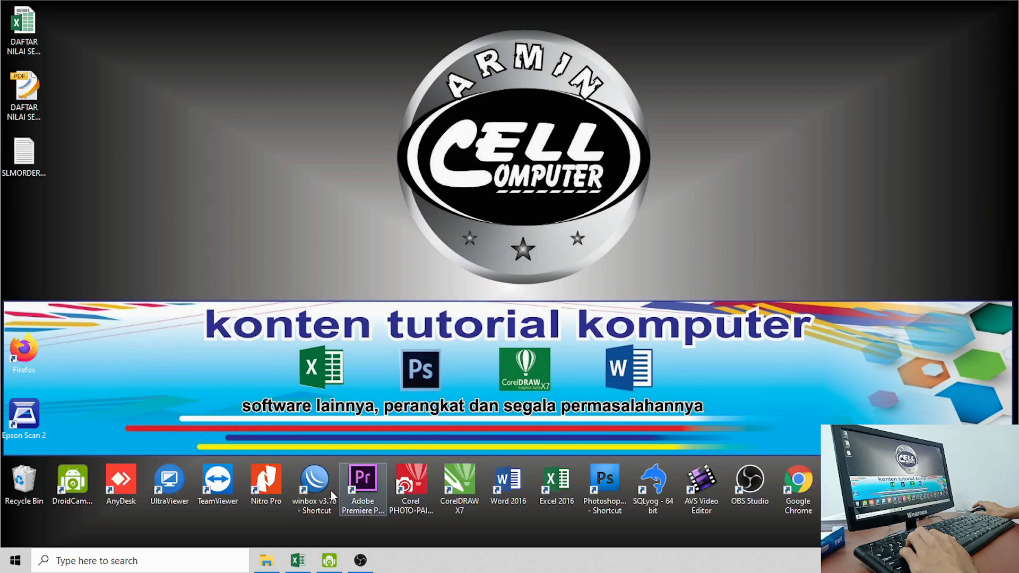
Step: Switch to the Latihan Excelku workbook and browse Sheet1 and Sheet2, returning to Sheet3
click(298, 561)
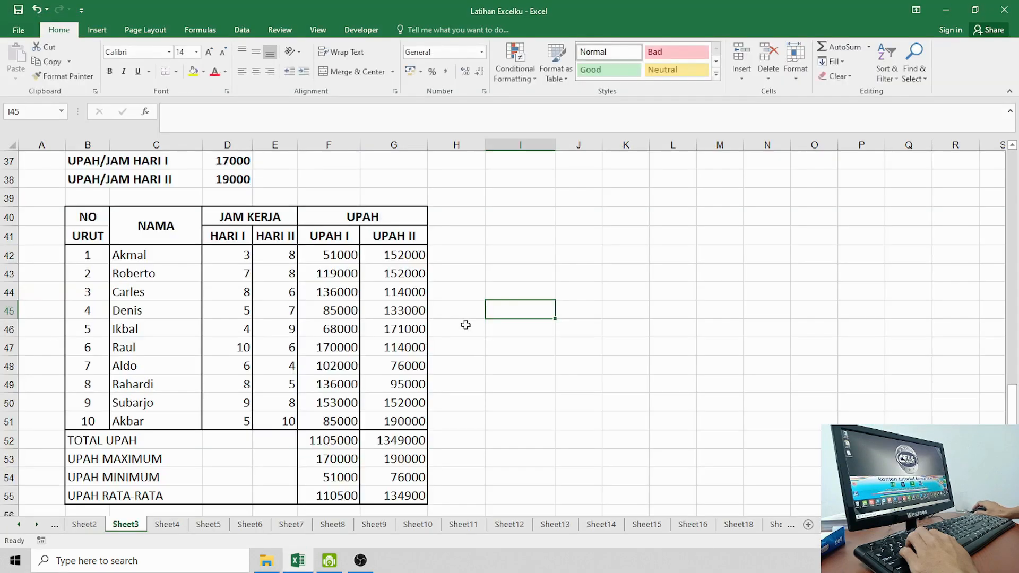
click(462, 342)
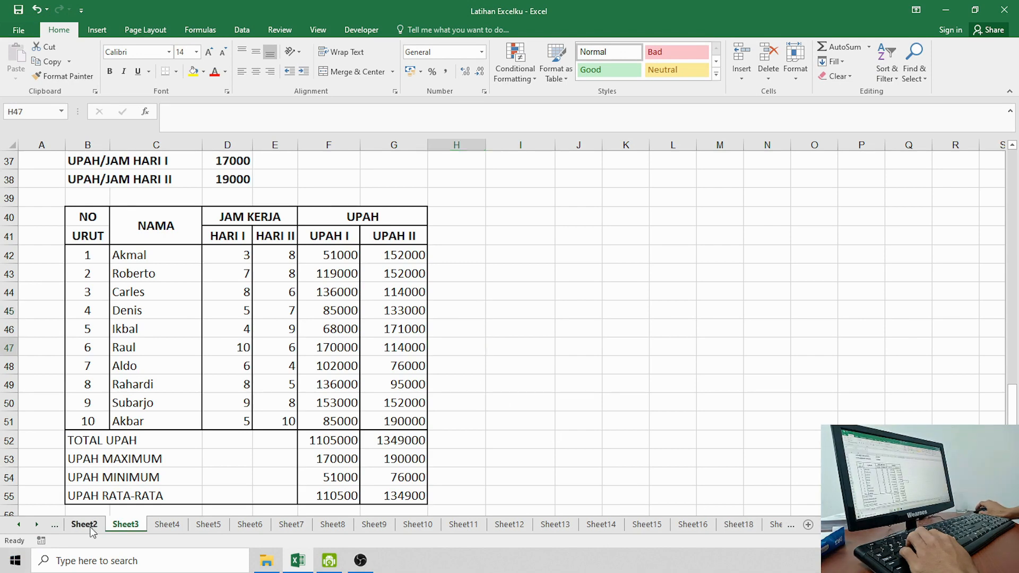
click(85, 526)
click(17, 524)
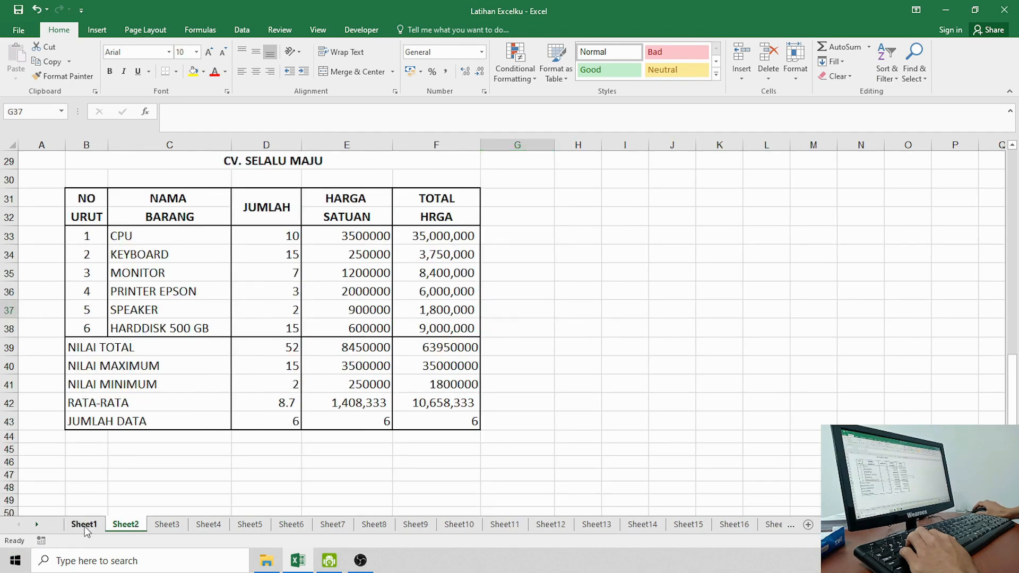
click(83, 525)
click(126, 525)
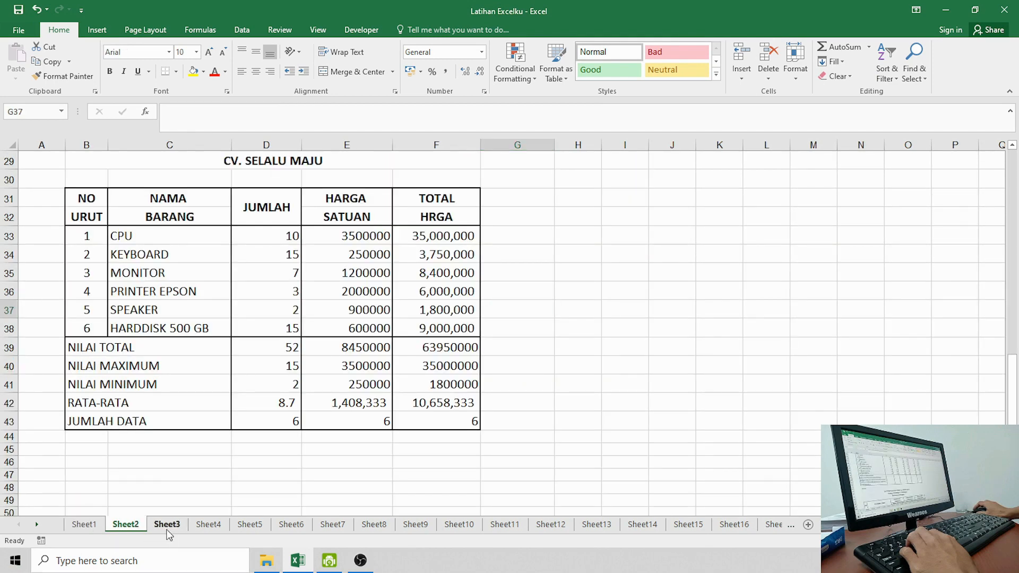
click(167, 524)
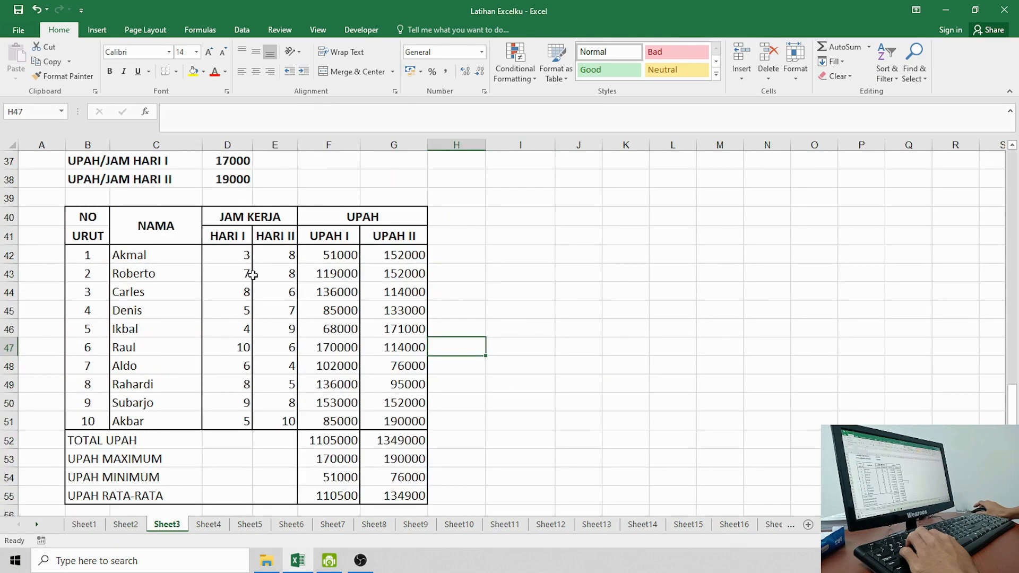
Step: Inspect the HARI II hours and the UPAH I and UPAH II formulas in several employee rows
scroll(289, 348, up, 3)
scroll(288, 350, down, 7)
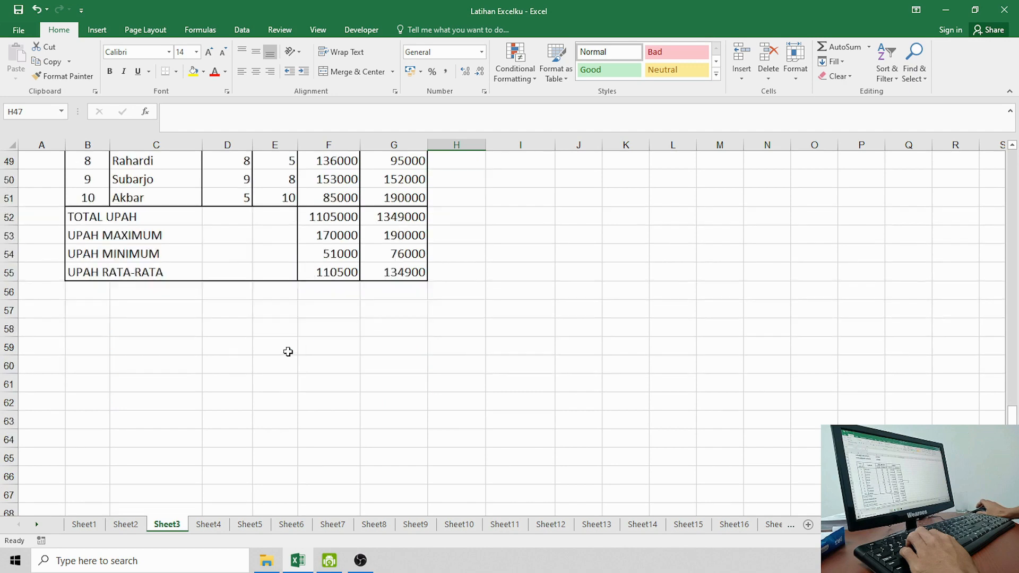
scroll(288, 351, up, 3)
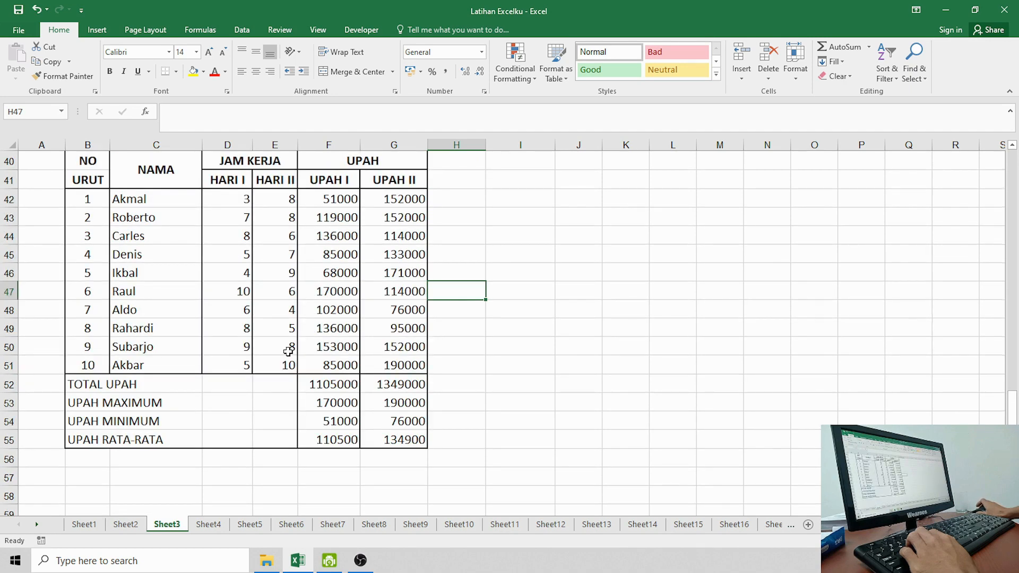
scroll(288, 351, up, 2)
scroll(288, 351, down, 2)
scroll(288, 352, up, 1)
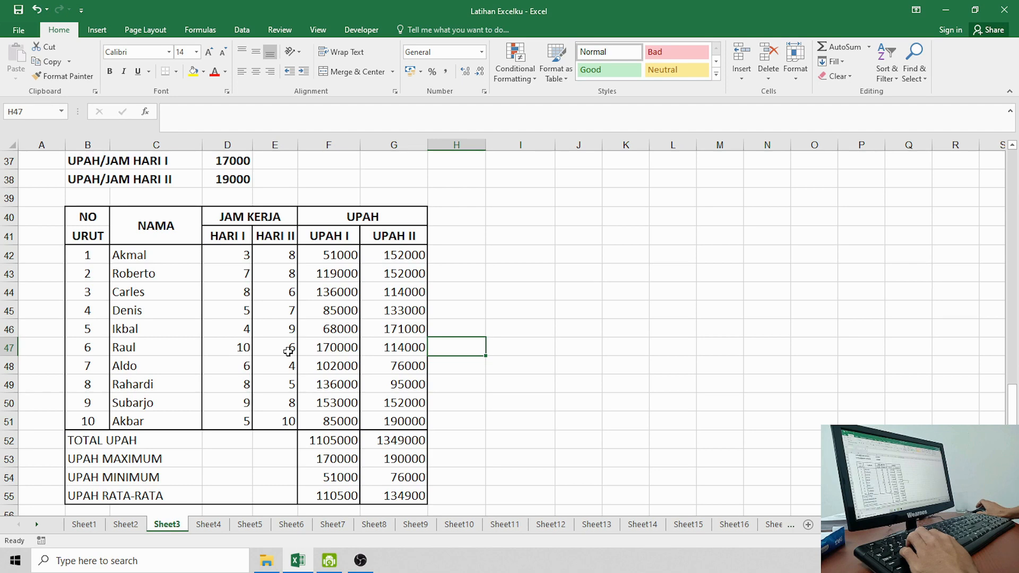
scroll(288, 352, up, 1)
scroll(288, 352, down, 1)
click(287, 293)
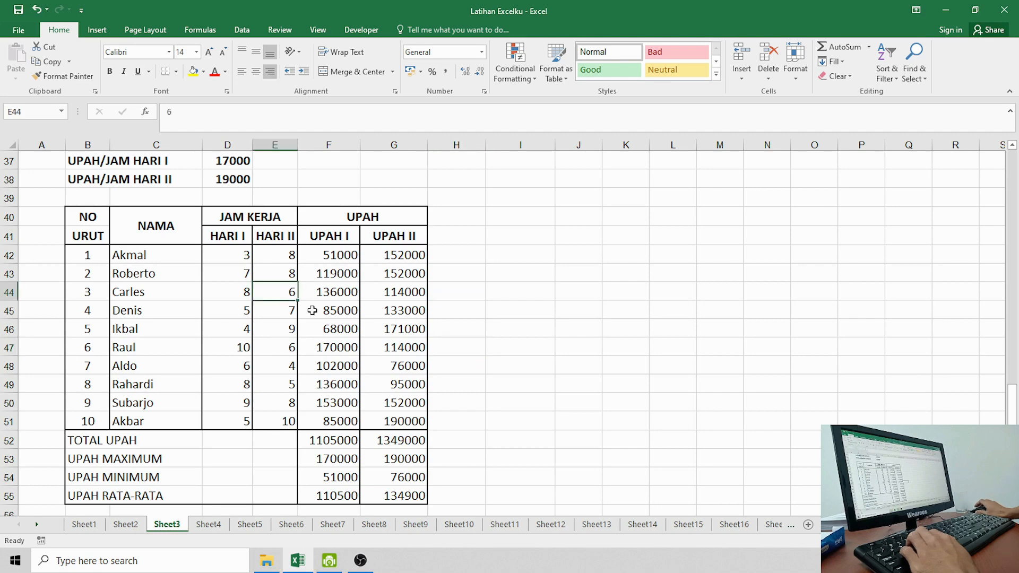
click(318, 312)
click(336, 343)
click(393, 348)
click(408, 314)
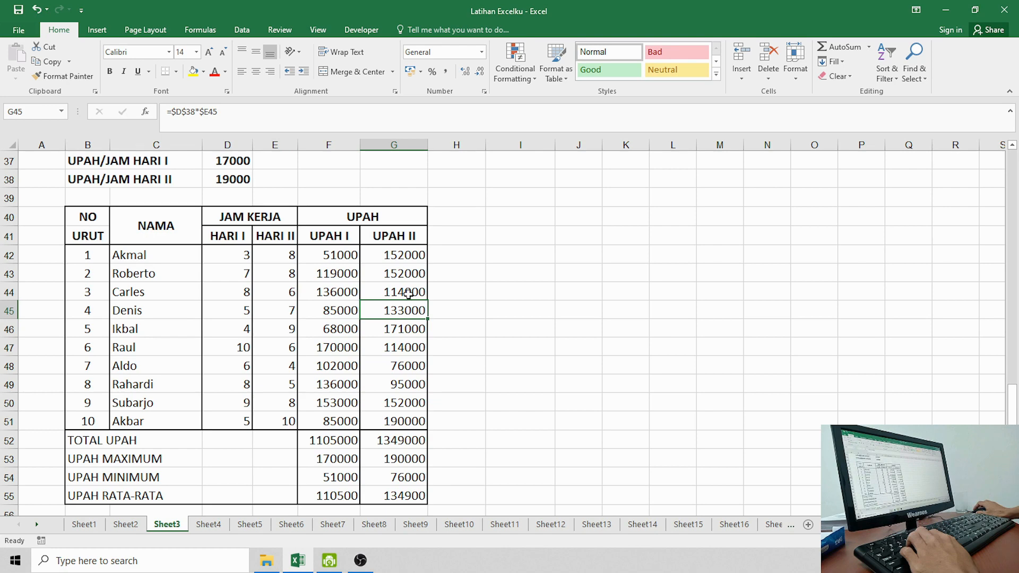
click(407, 295)
click(393, 357)
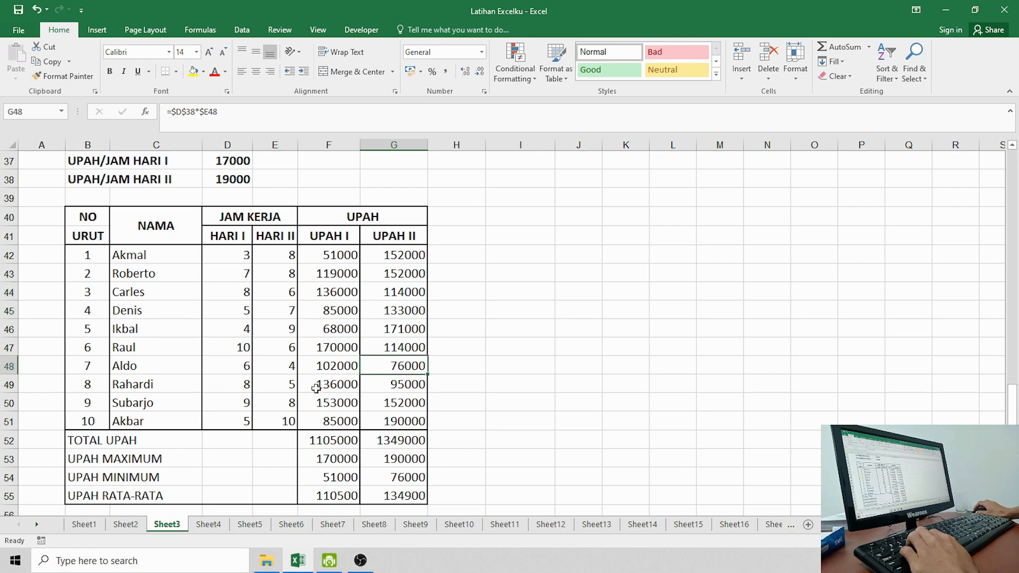
Step: Browse Sheet1 and Sheet2 again, then return to the Sheet3 wage table and select the NAMA header
click(130, 524)
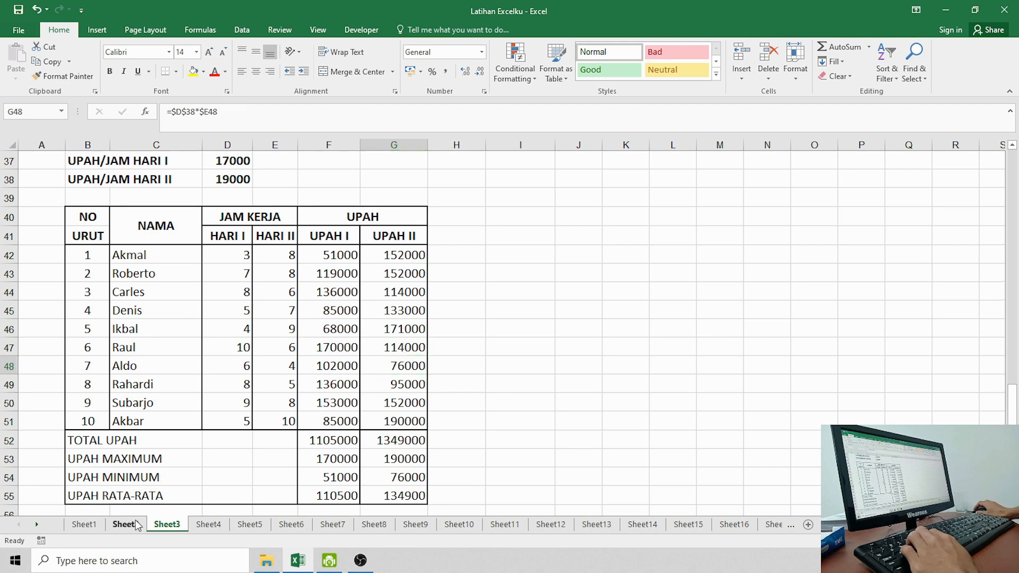
click(83, 524)
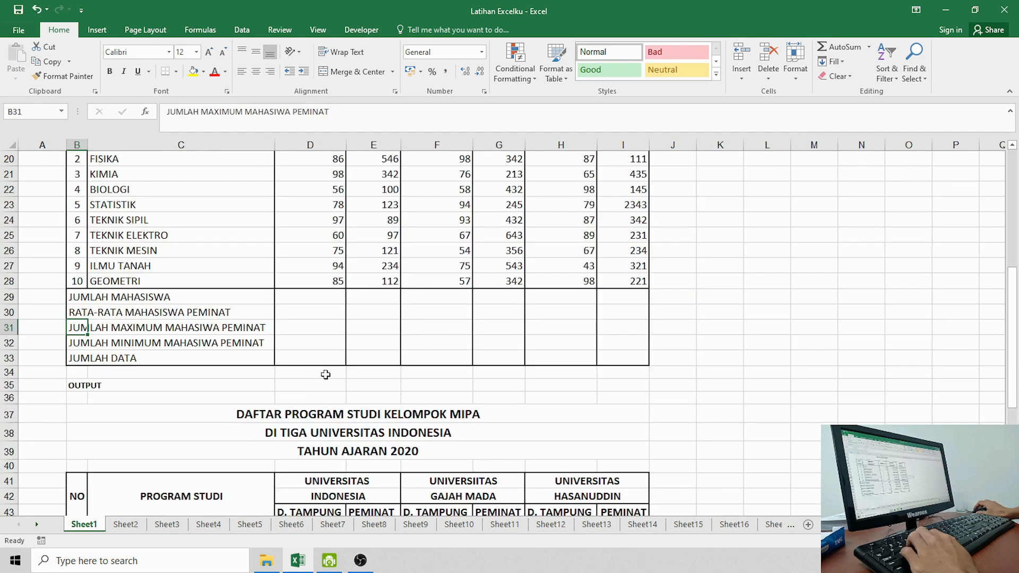
click(126, 524)
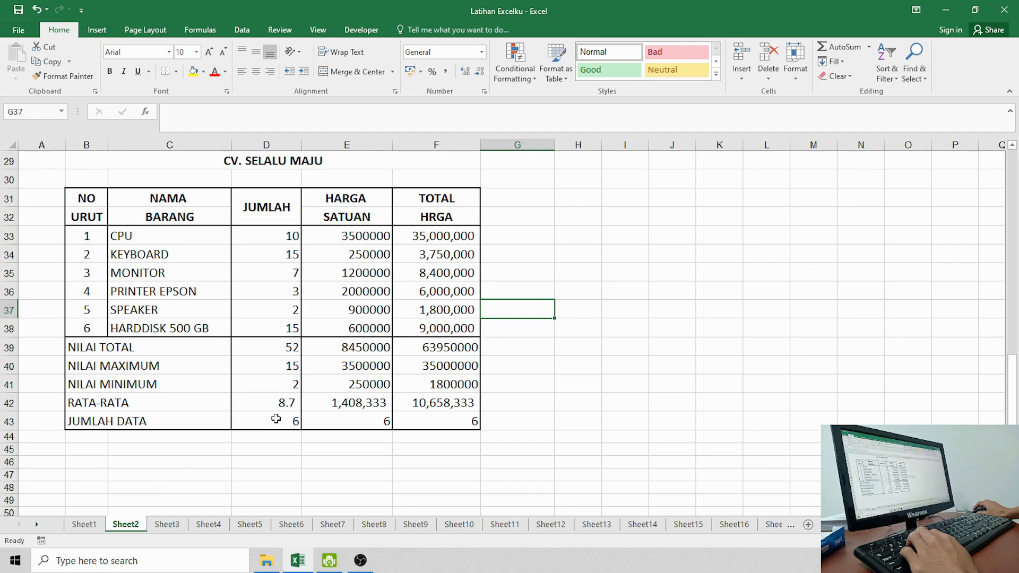
click(84, 525)
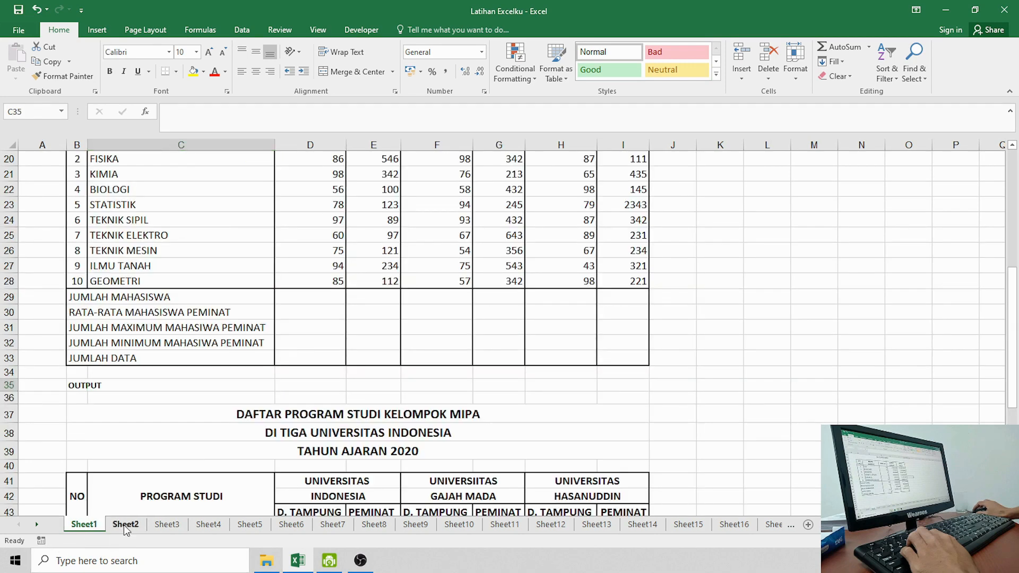
click(125, 525)
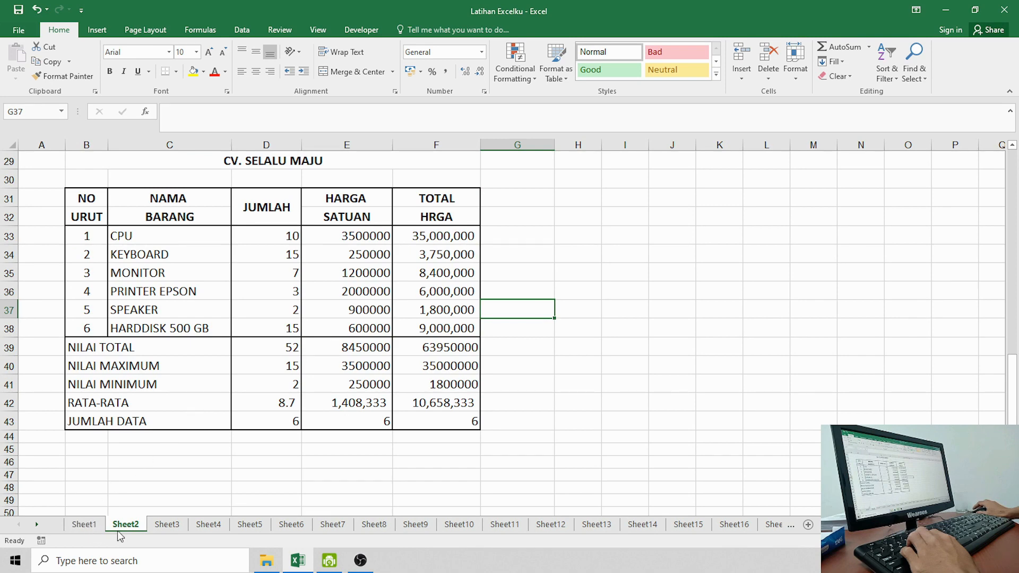
click(161, 531)
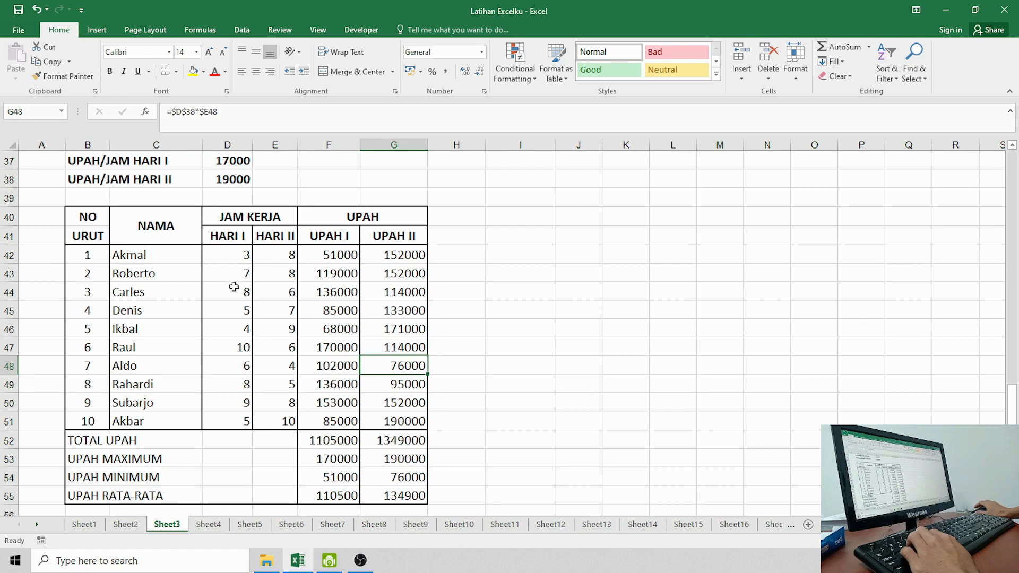
scroll(233, 290, down, 1)
scroll(233, 290, up, 1)
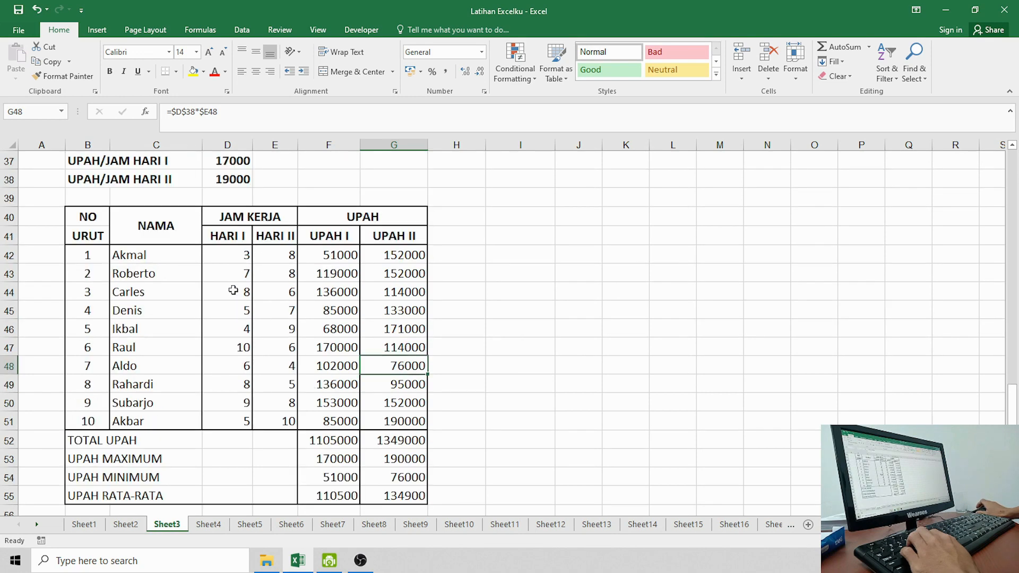
click(134, 222)
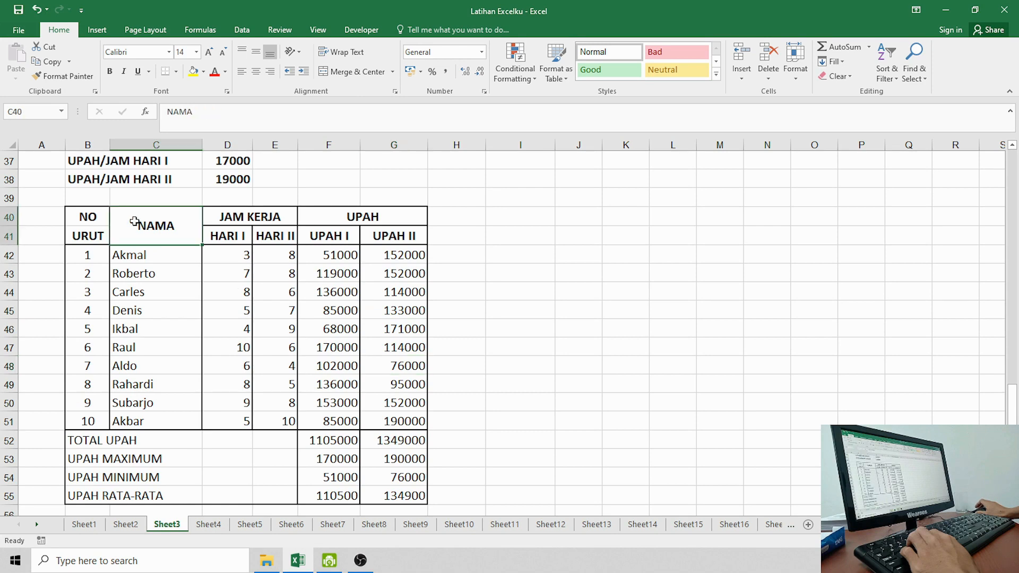
scroll(164, 257, down, 1)
scroll(166, 257, up, 1)
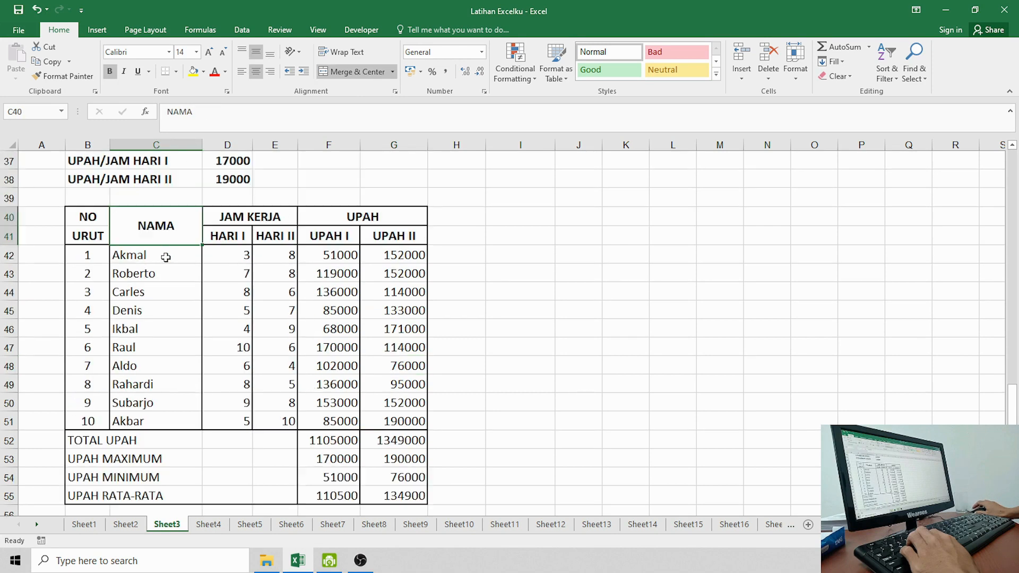
scroll(162, 254, down, 3)
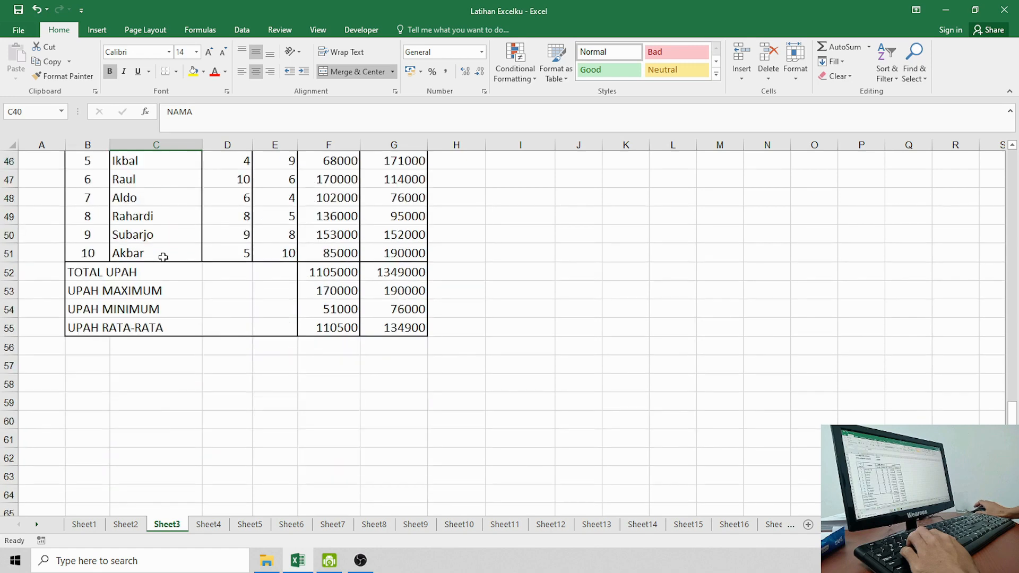
scroll(163, 257, up, 3)
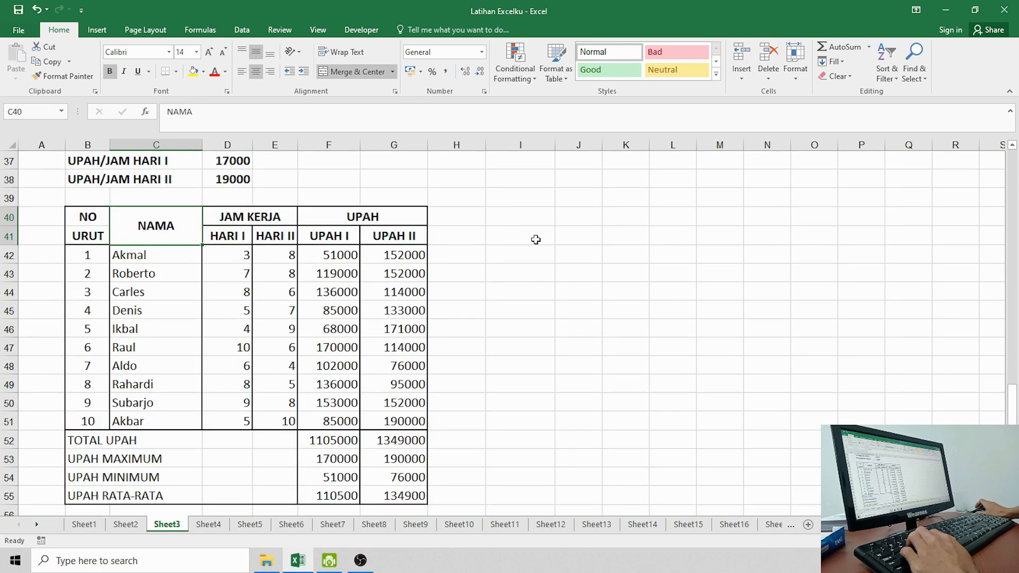
Step: Enter the caption PENGGUNAAN RUMUS ABSOLUTE in cell I41
click(537, 239)
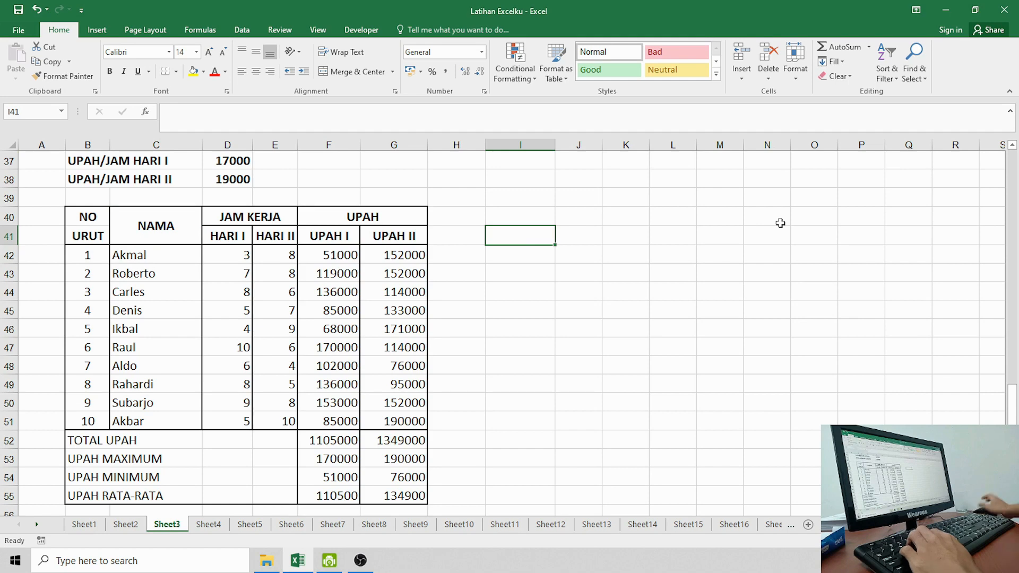
text(PENGGUNAAN)
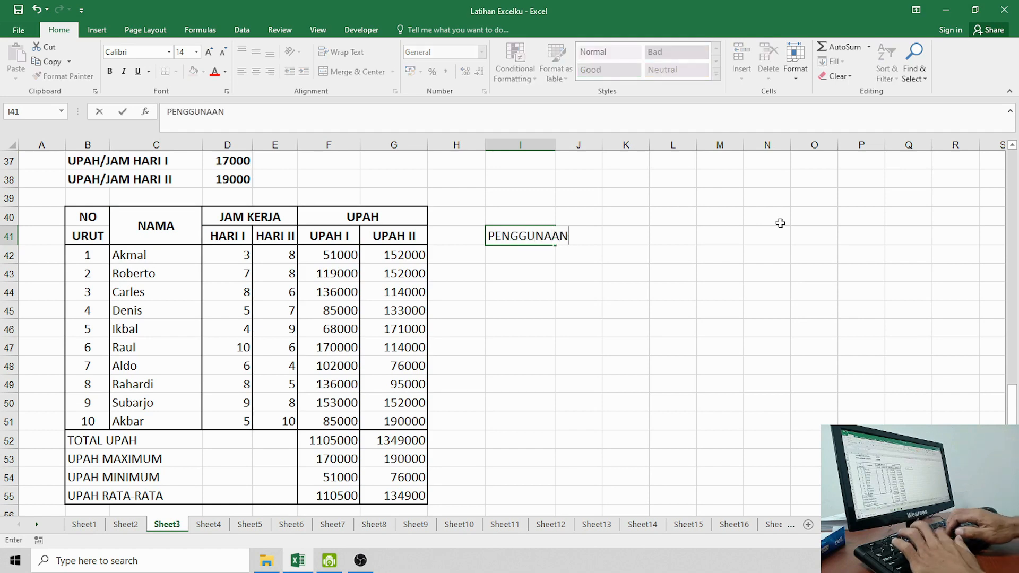
text( RUMUS ABSOLUT)
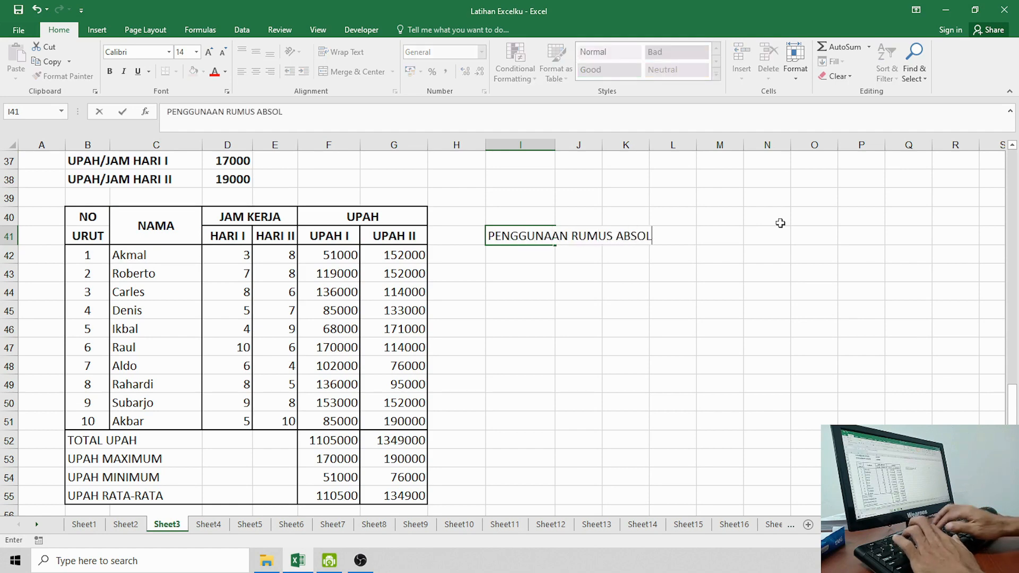
key(Return)
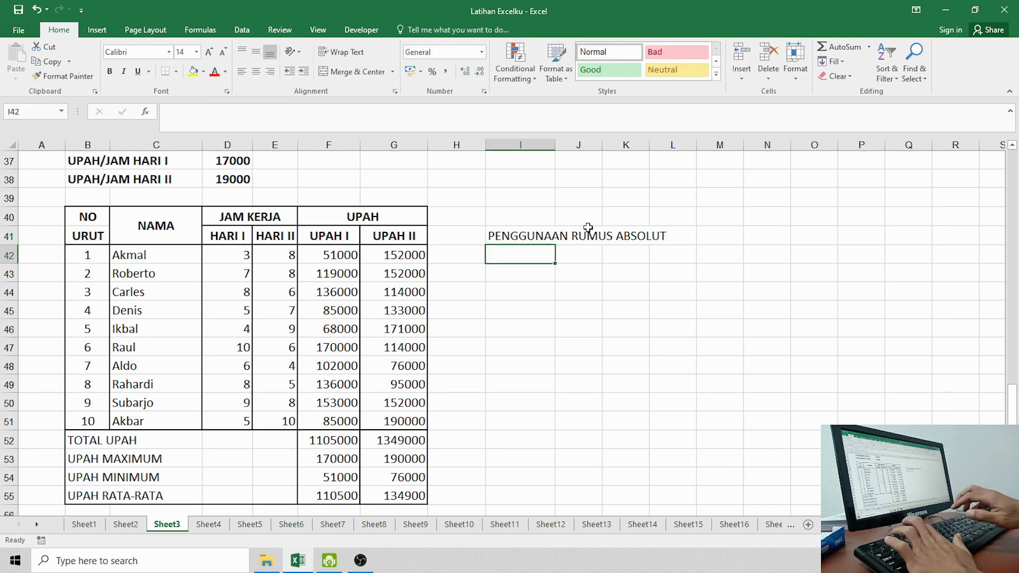
click(517, 237)
click(337, 114)
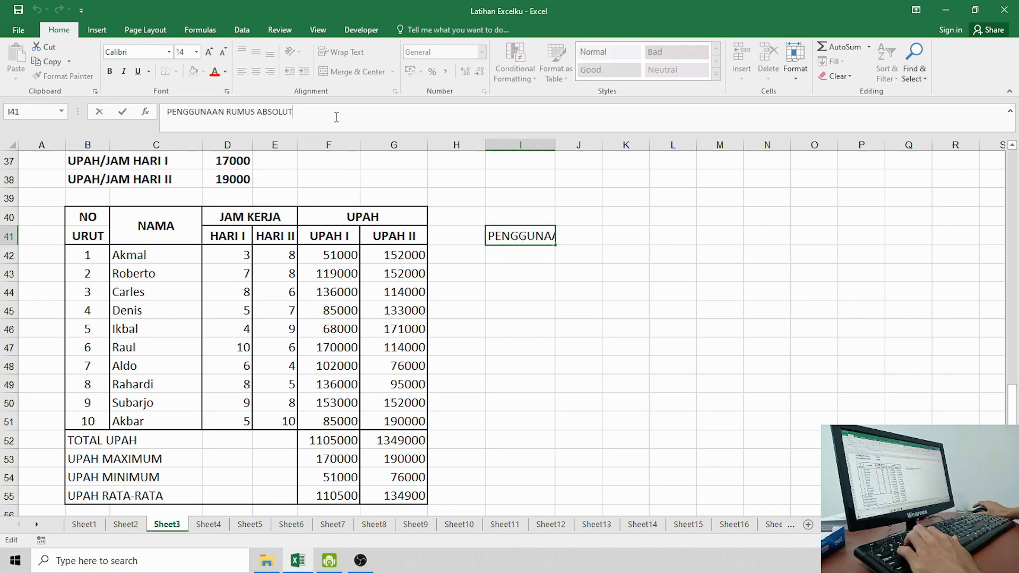
text(E)
key(Return)
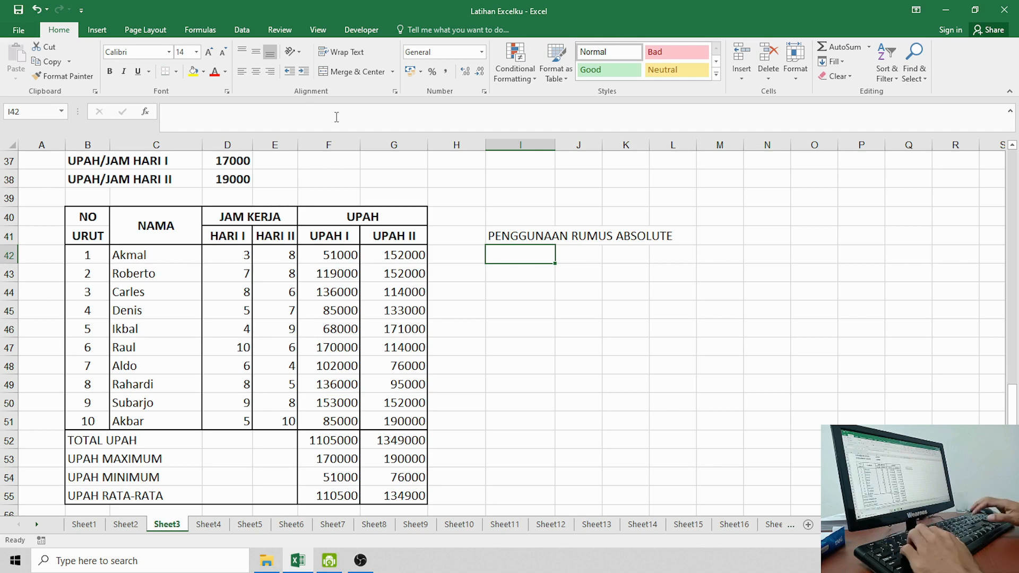
Step: Widen column K so the caption fits
click(547, 293)
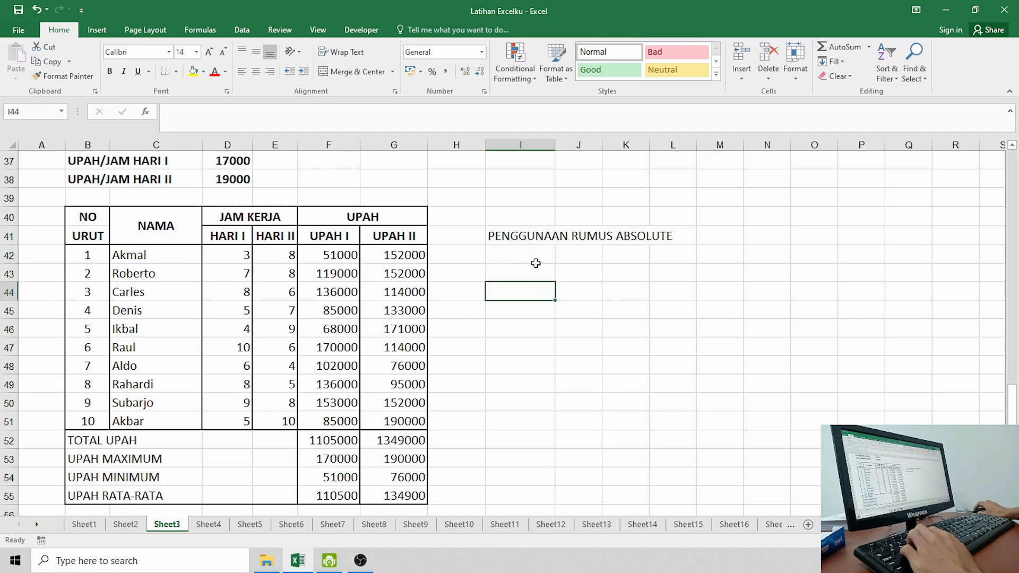
click(536, 259)
drag(649, 142, 683, 178)
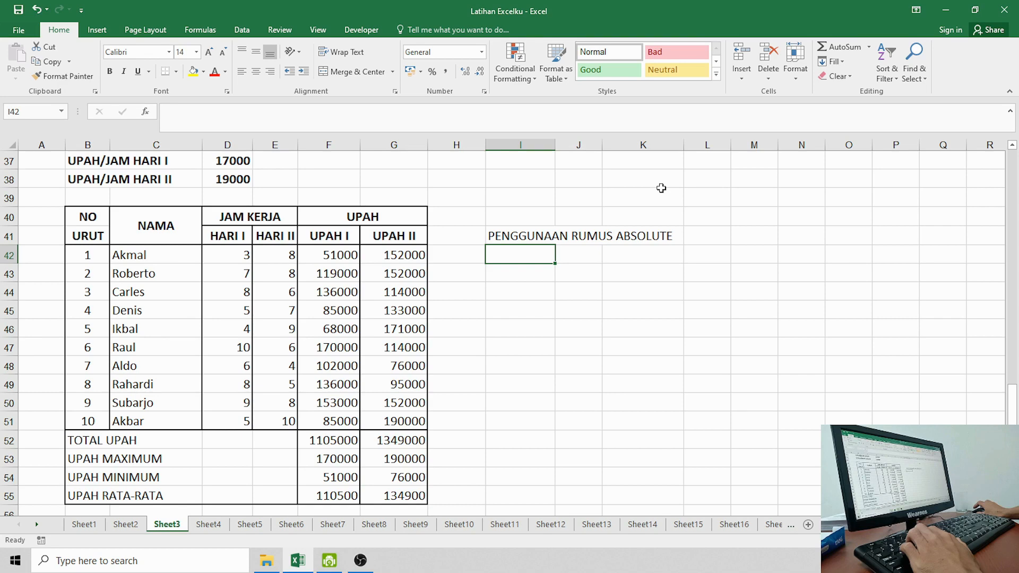
Step: Check the existing UPAH I formulas, then clear the UPAH I and UPAH II wages in F42:G51
scroll(555, 273, down, 1)
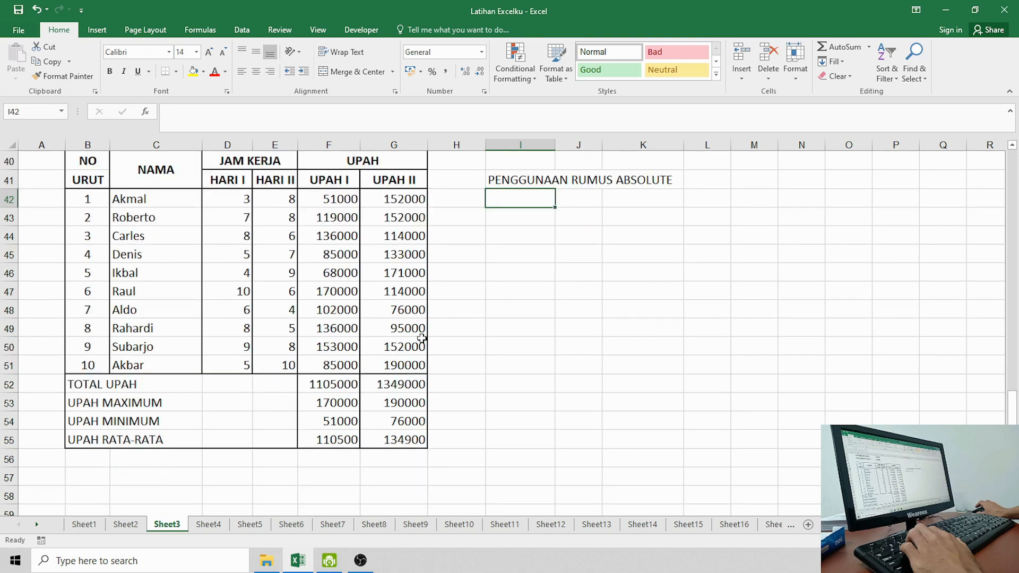
click(345, 387)
click(345, 273)
click(347, 214)
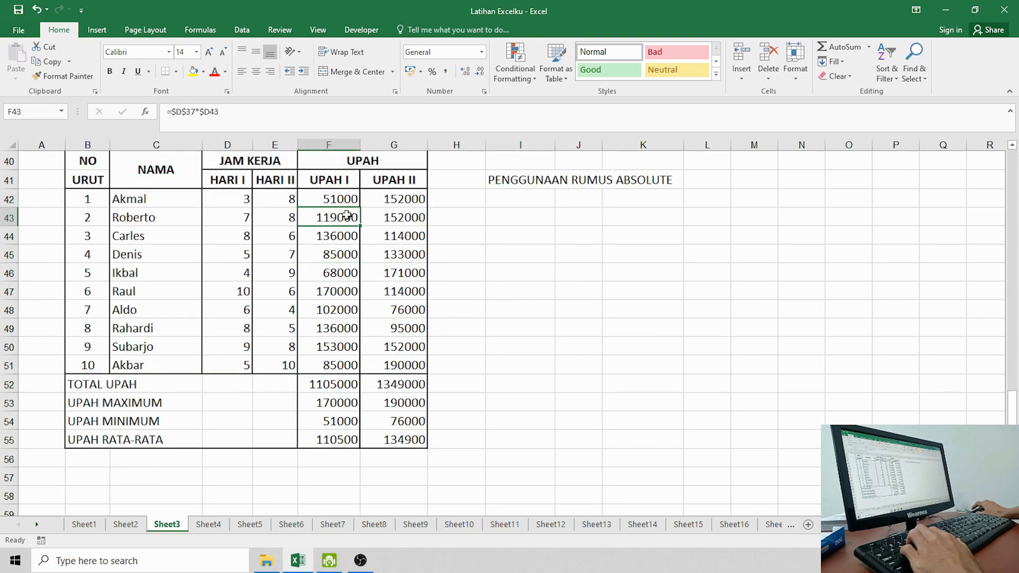
click(345, 201)
click(338, 233)
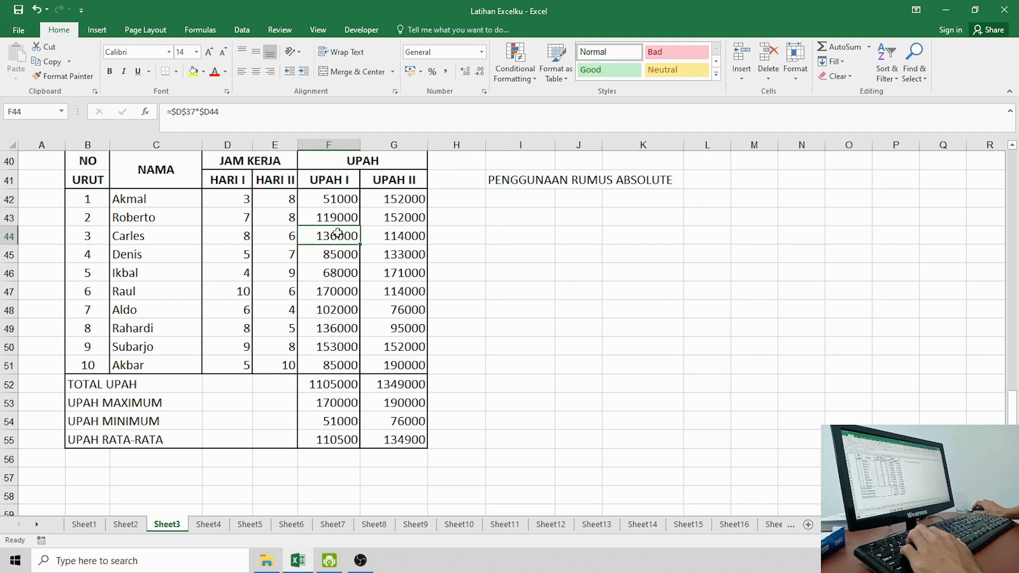
drag(333, 201, 412, 357)
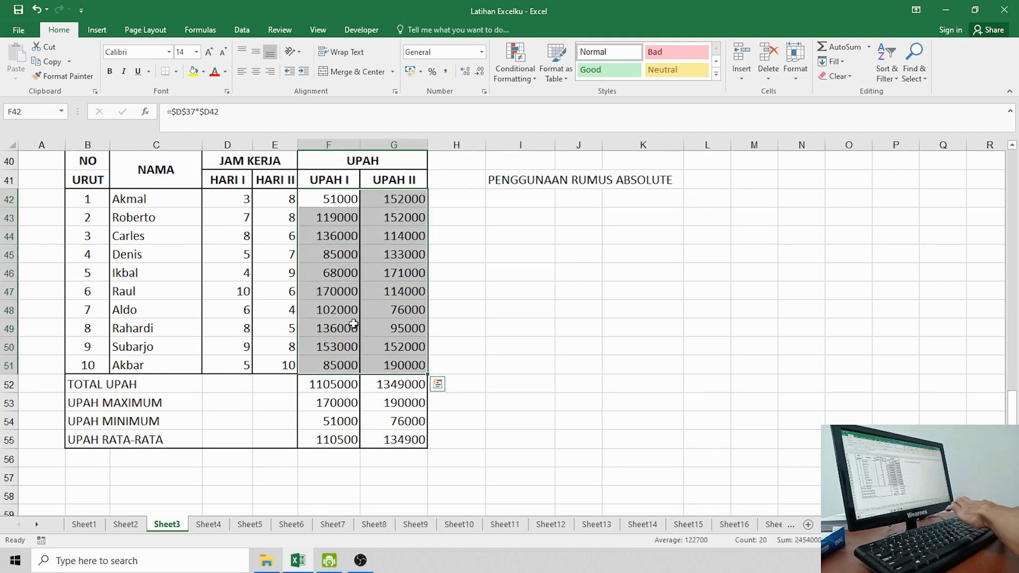
key(Delete)
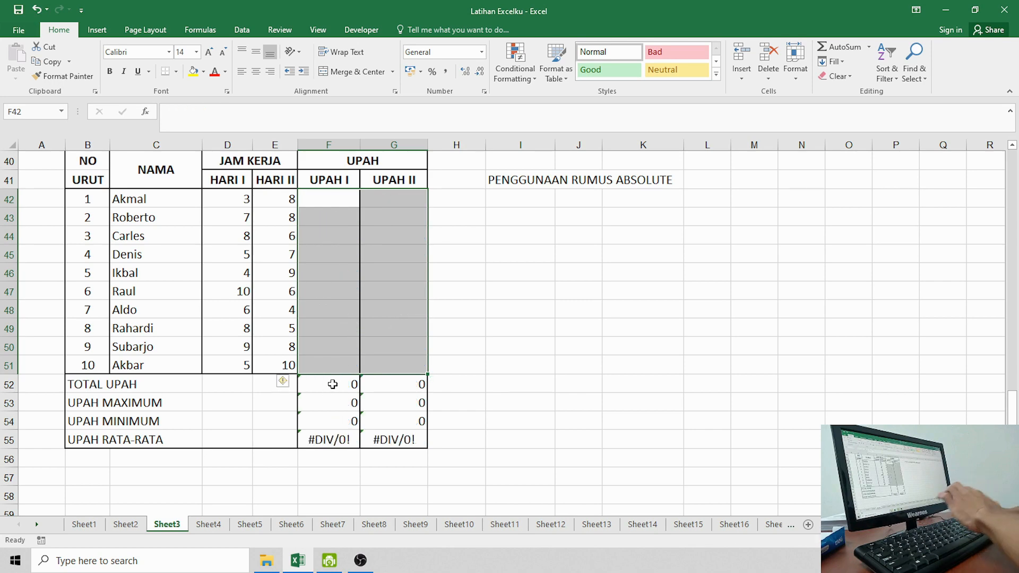
Step: Clear the TOTAL, MAX, MIN and AVERAGE results in F52:G55
drag(332, 384, 382, 446)
key(Delete)
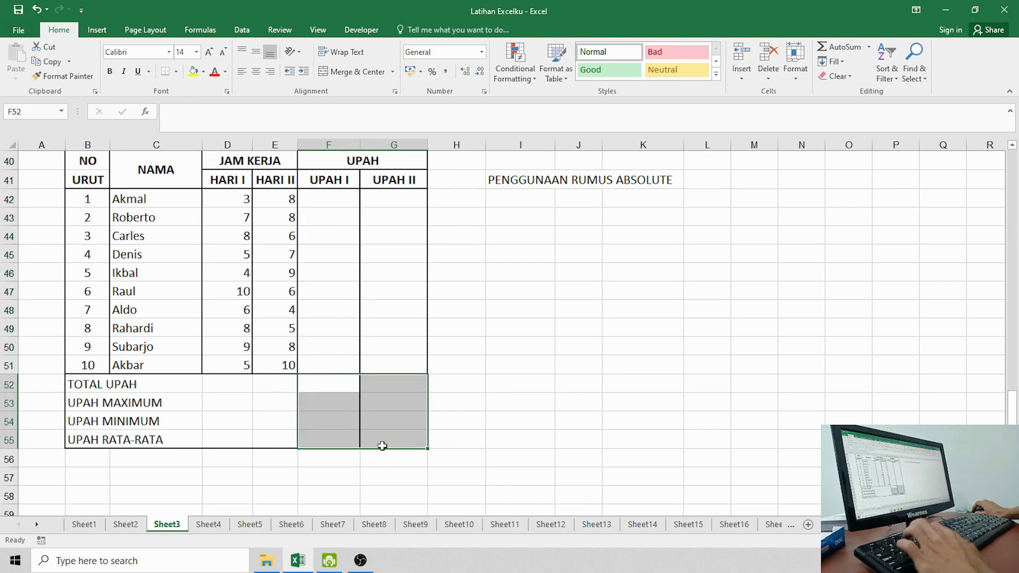
click(497, 346)
scroll(498, 356, up, 1)
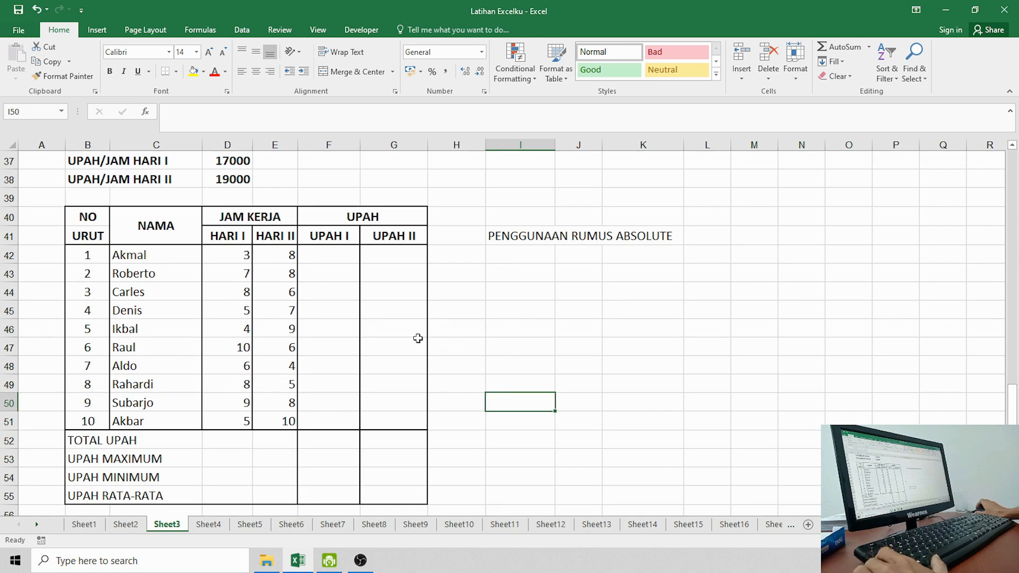
scroll(360, 316, up, 2)
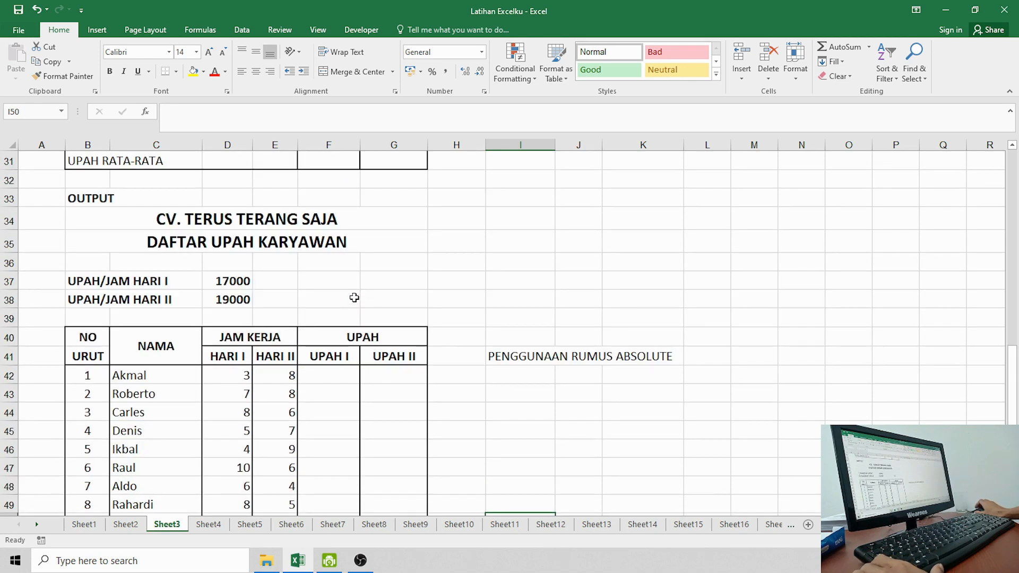
scroll(354, 297, down, 1)
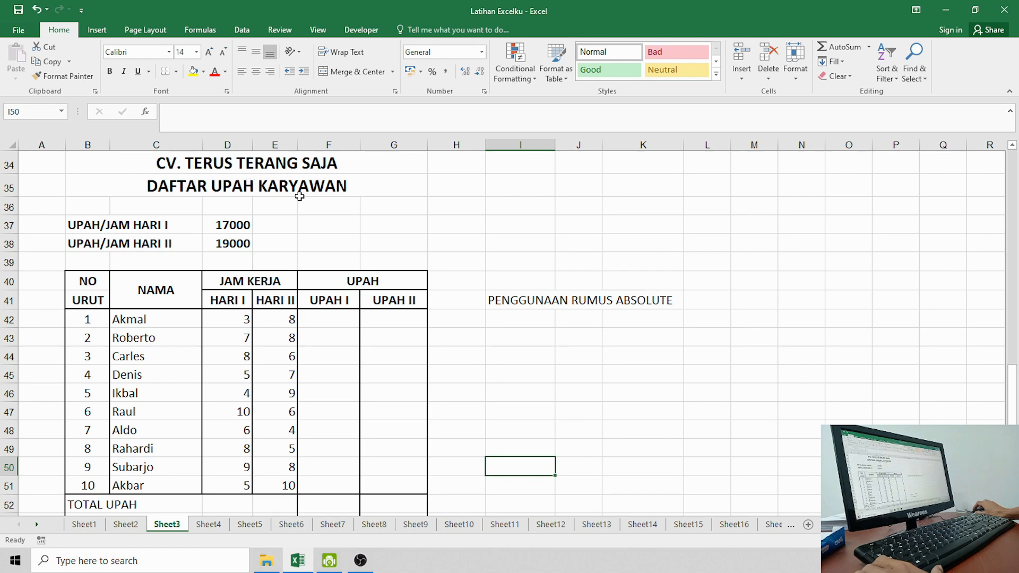
click(297, 192)
scroll(310, 265, up, 3)
scroll(308, 265, up, 8)
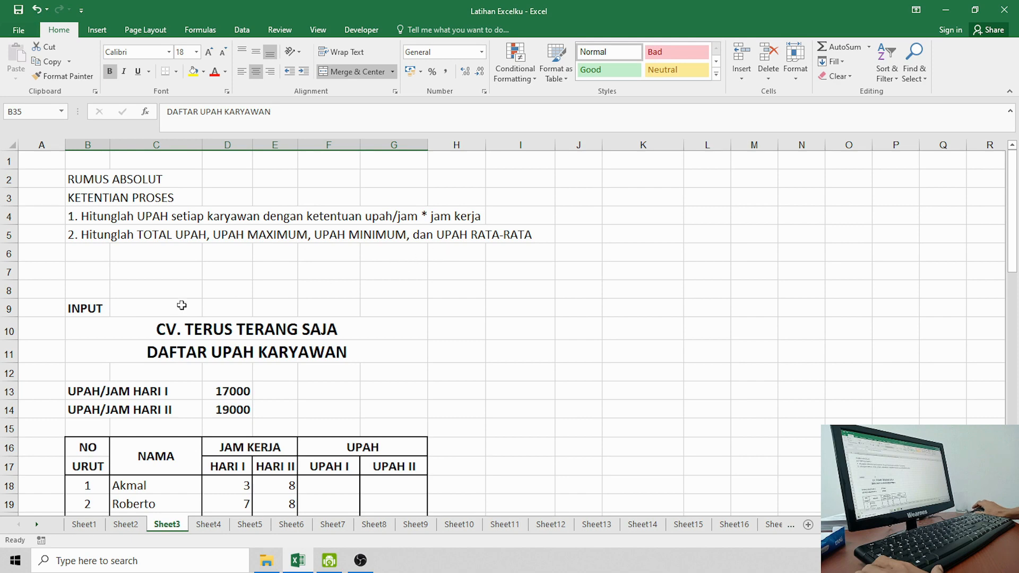
scroll(190, 284, down, 11)
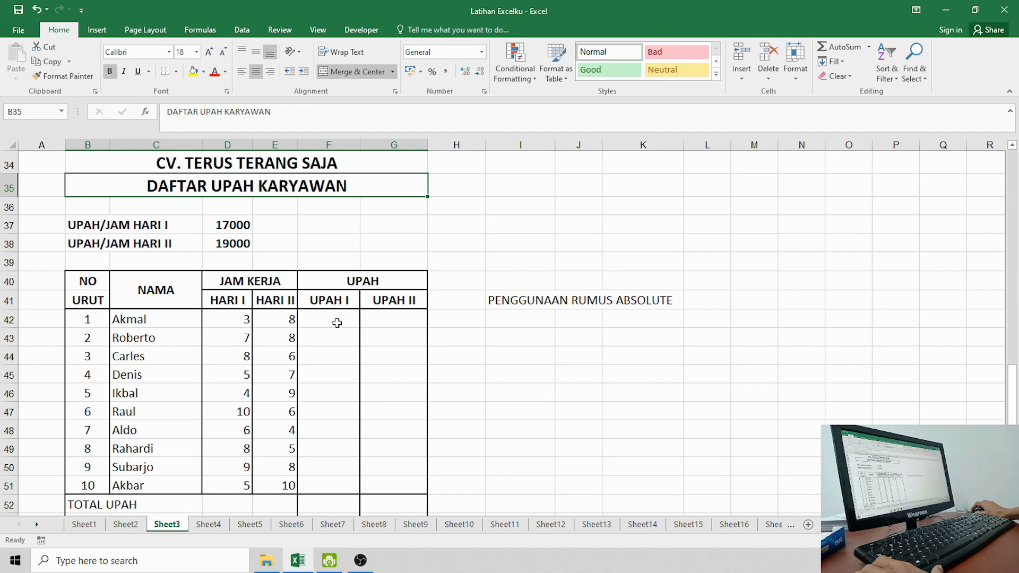
click(337, 323)
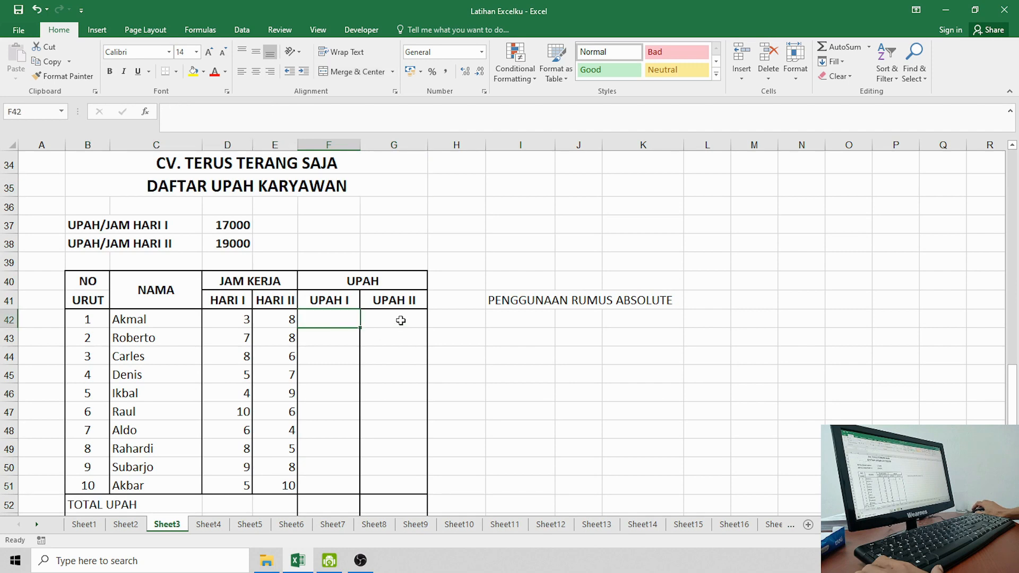
click(400, 320)
click(333, 315)
click(154, 227)
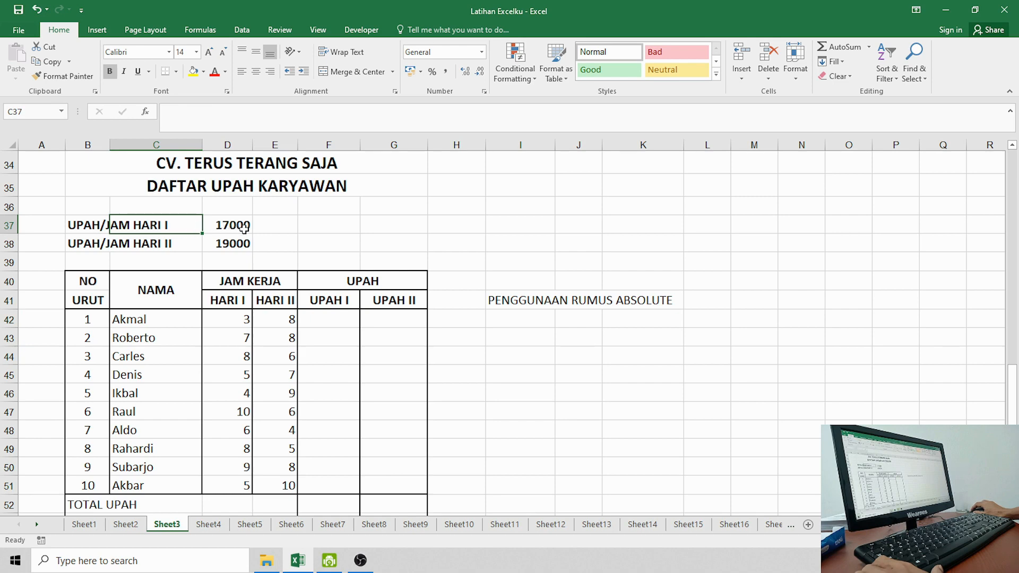
click(243, 228)
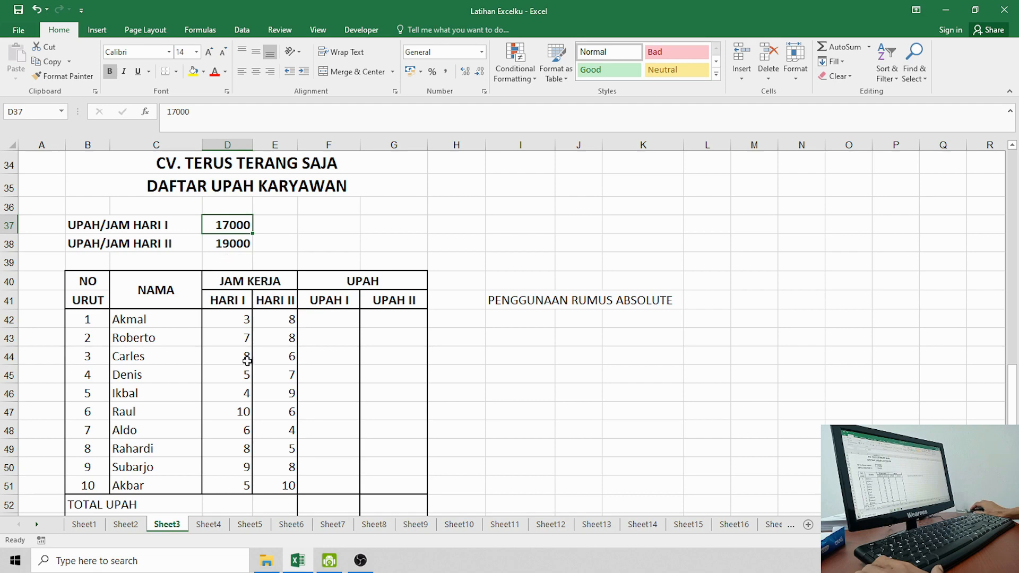
click(237, 323)
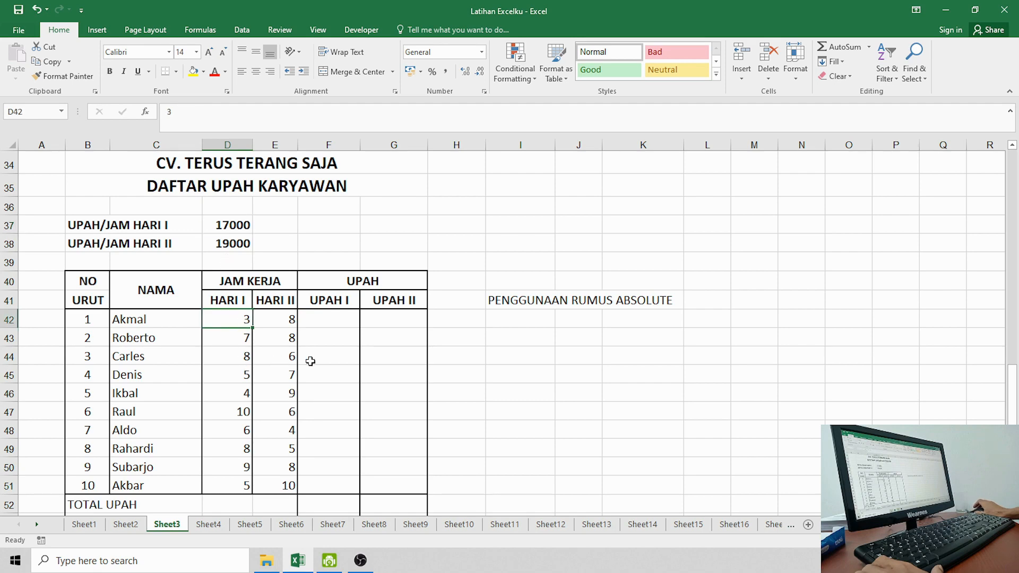
click(323, 325)
scroll(382, 388, up, 8)
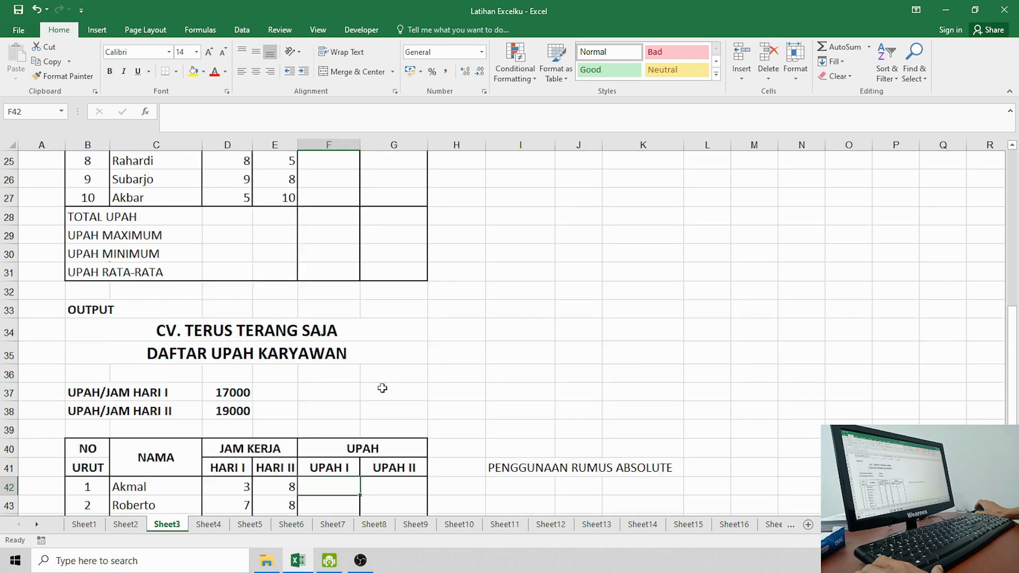
scroll(382, 388, down, 8)
scroll(382, 388, down, 1)
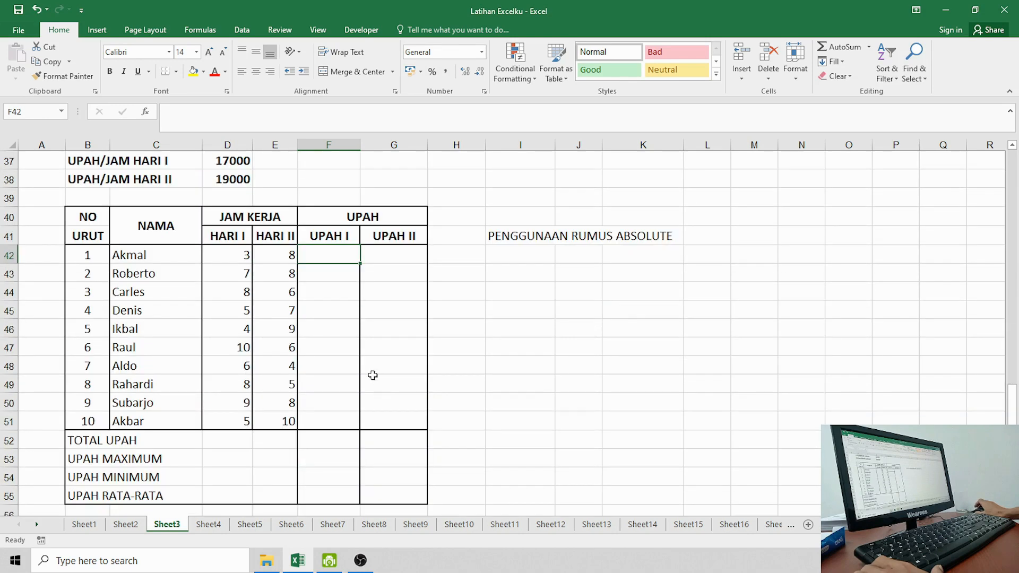
click(348, 328)
click(342, 257)
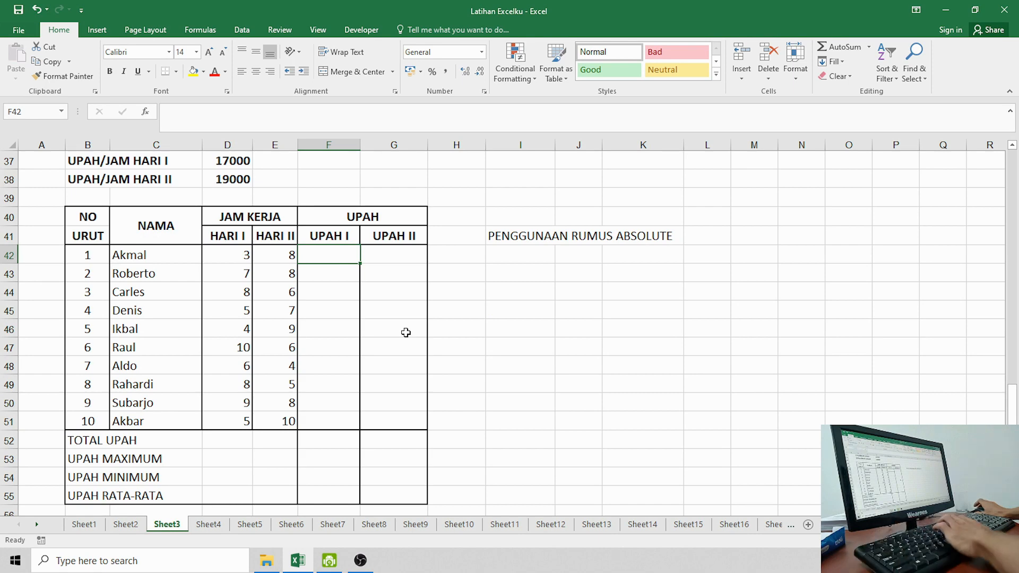
Step: Enter =$D$37*D42 in F42 to get an UPAH I of 51000, and widen column F
text(=)
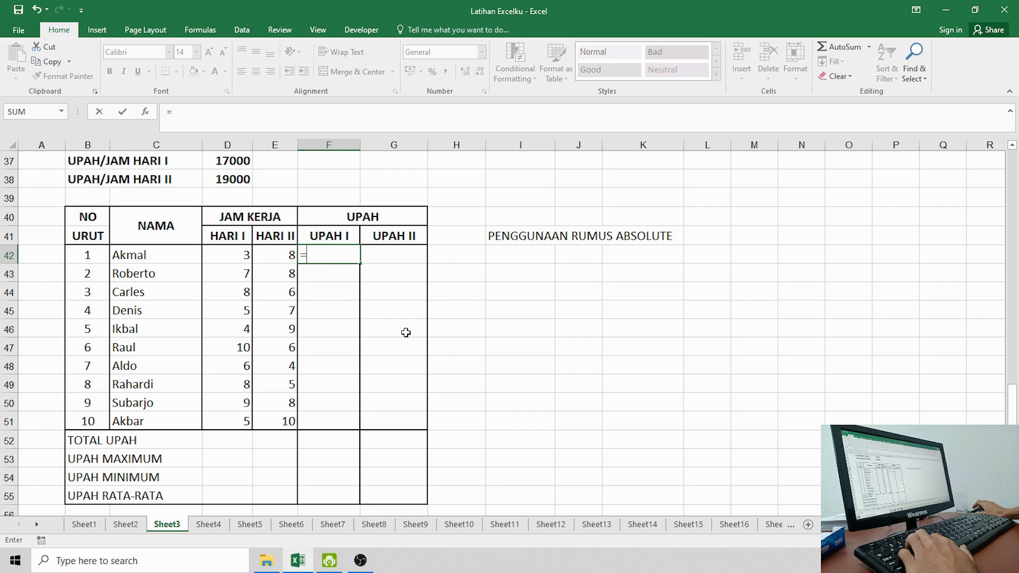
scroll(286, 316, up, 1)
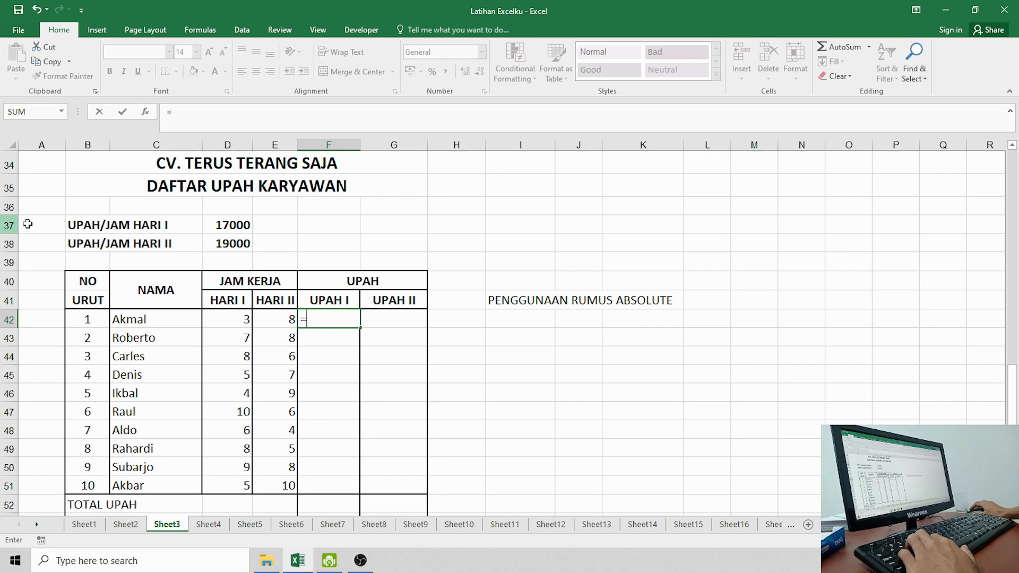
click(225, 225)
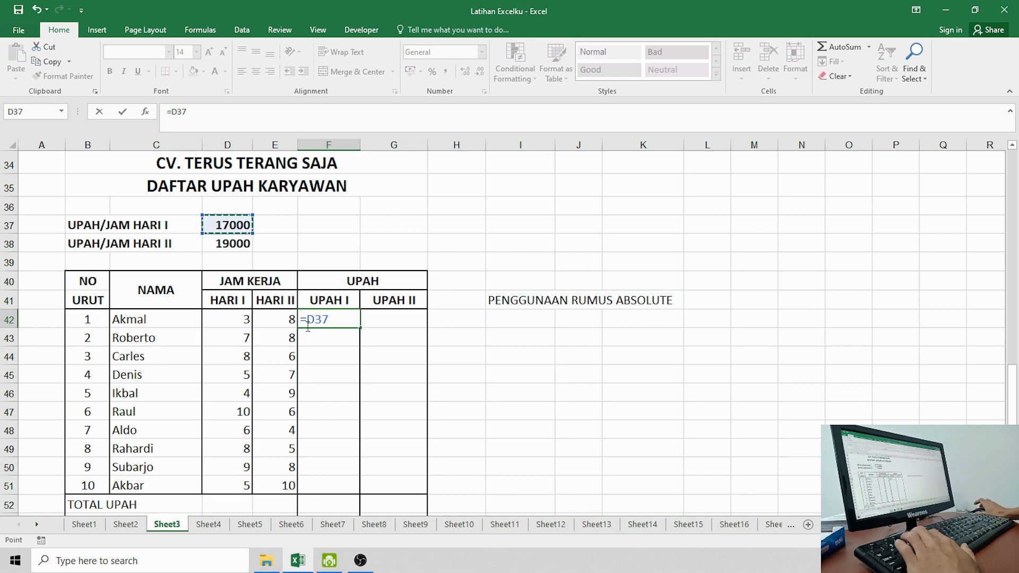
key(F4)
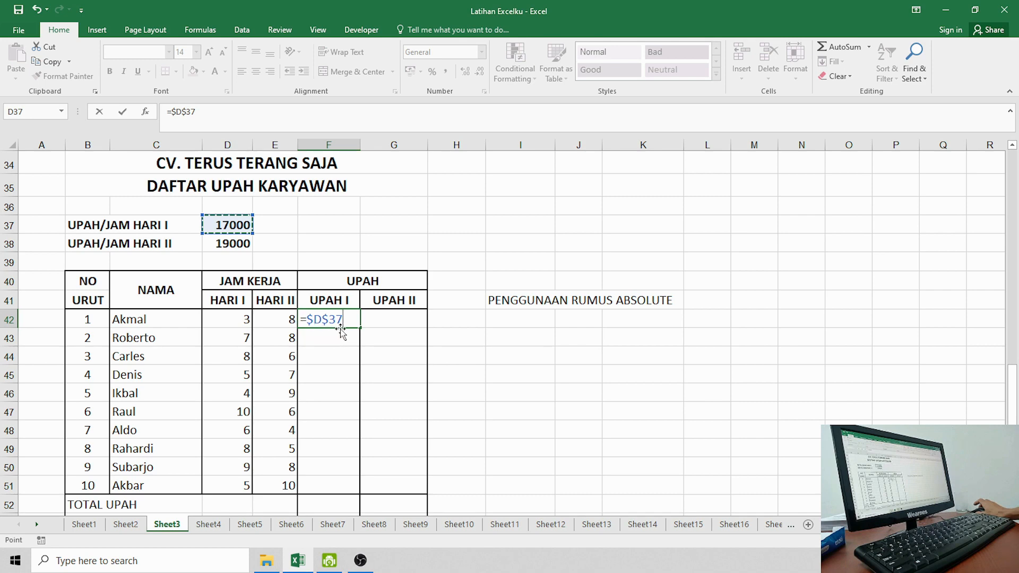
text(*)
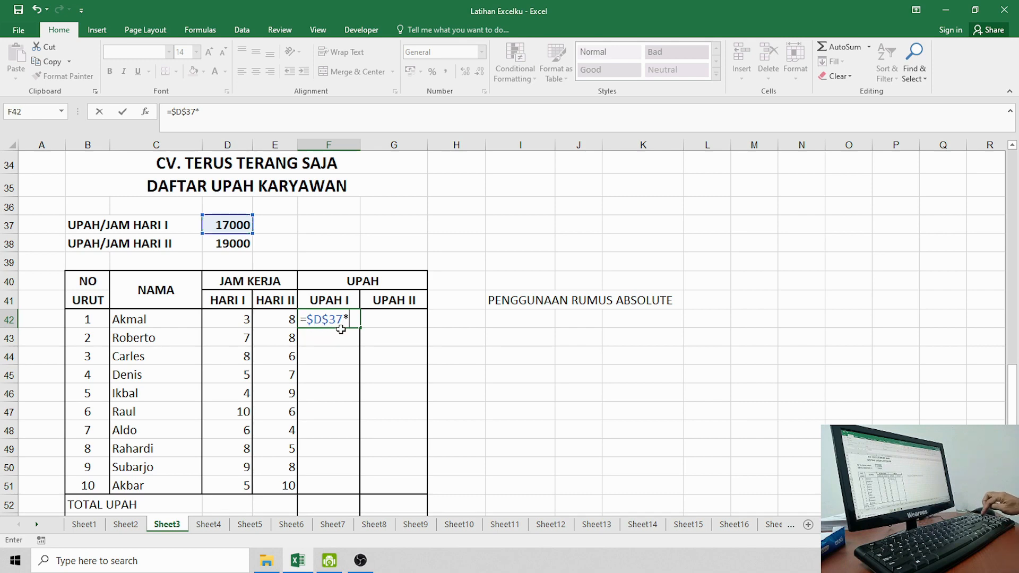
click(232, 322)
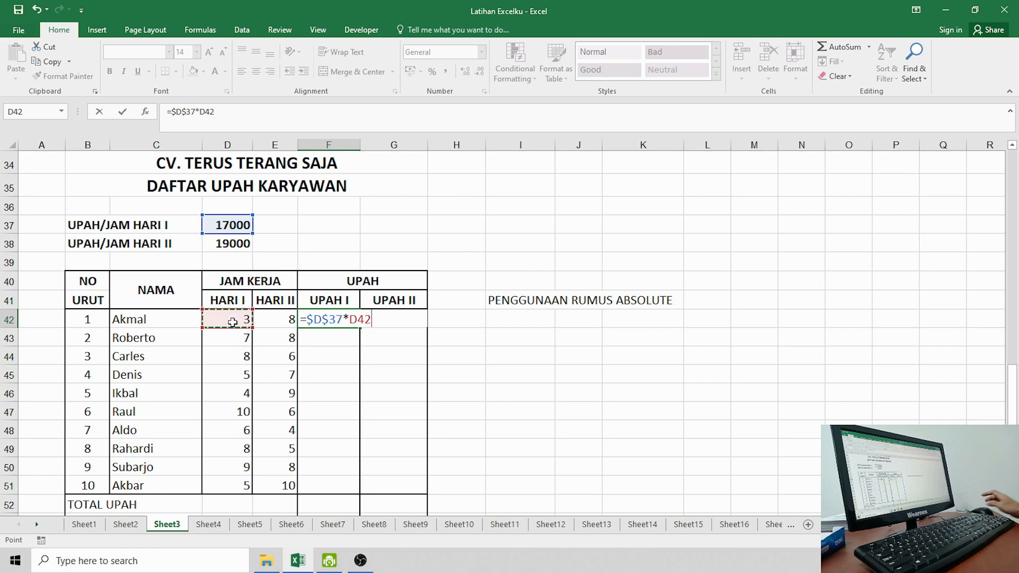
key(Return)
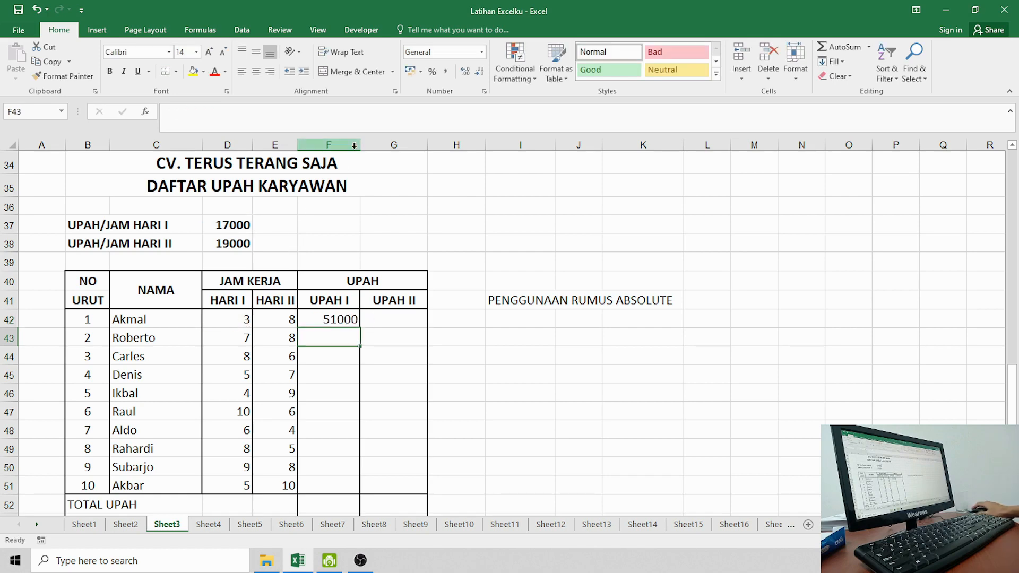
drag(361, 144, 374, 147)
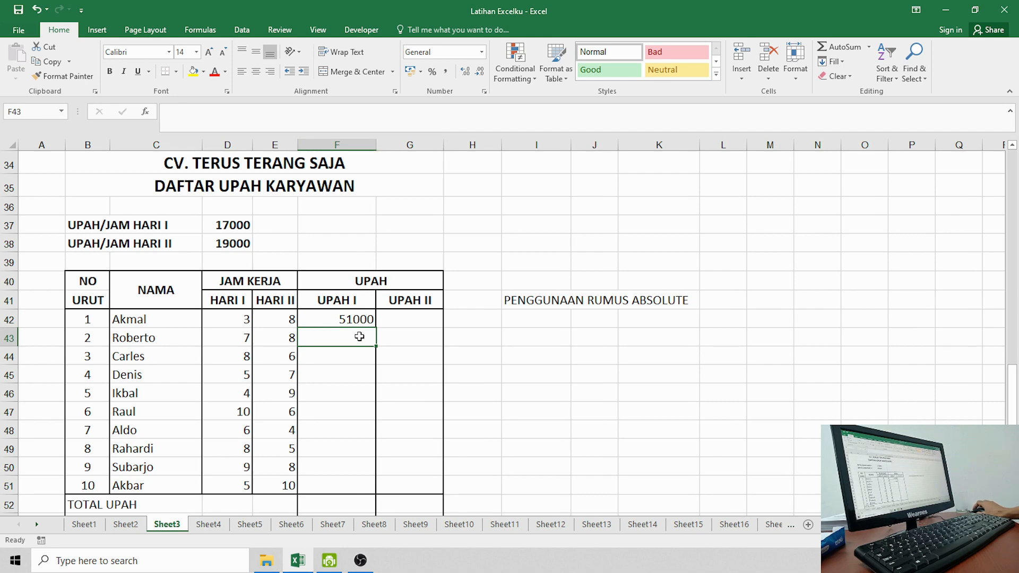
click(355, 319)
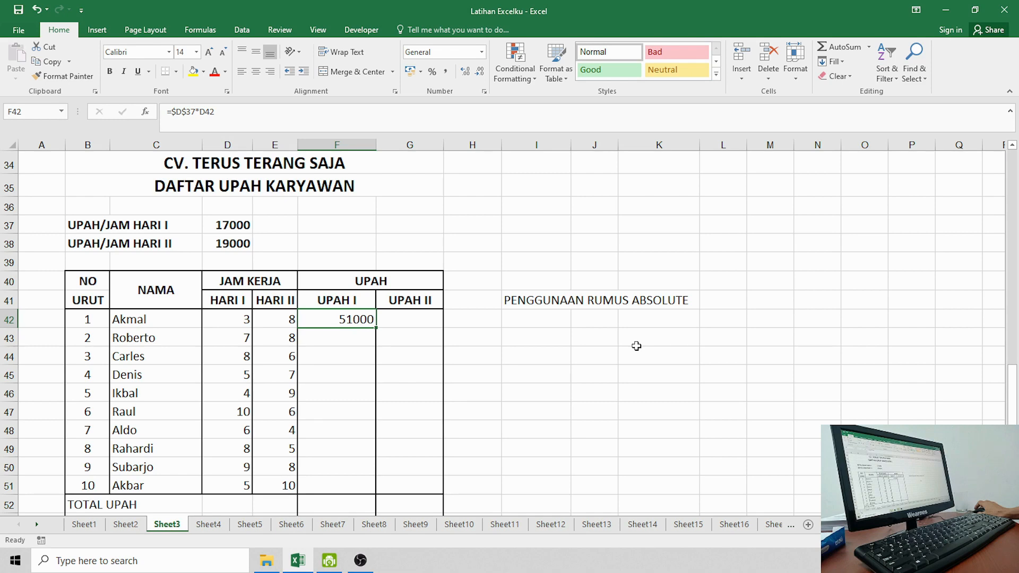
Step: Enter =$D$38*E42 in G42 so the first UPAH II shows 152000
click(404, 323)
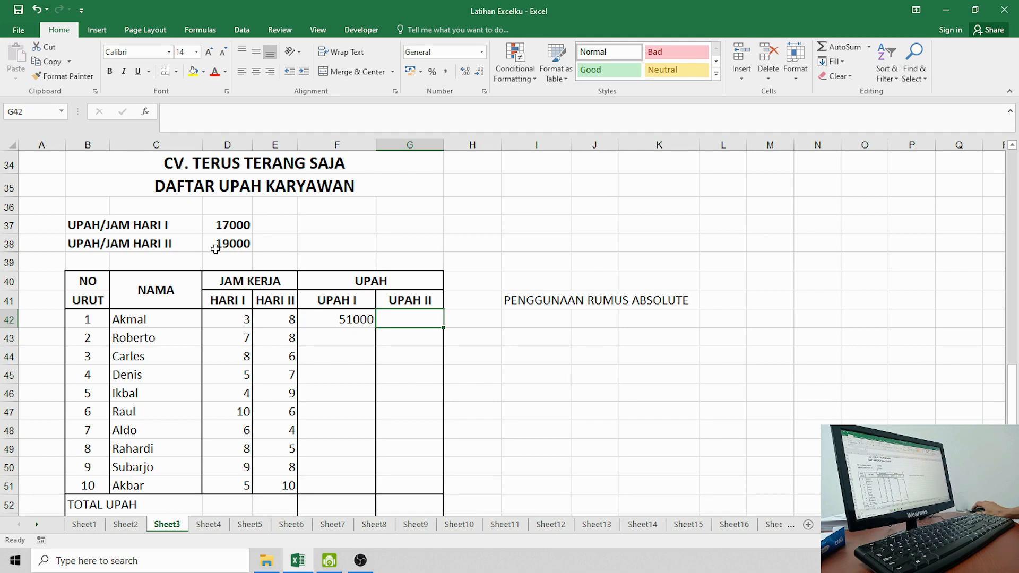
click(219, 229)
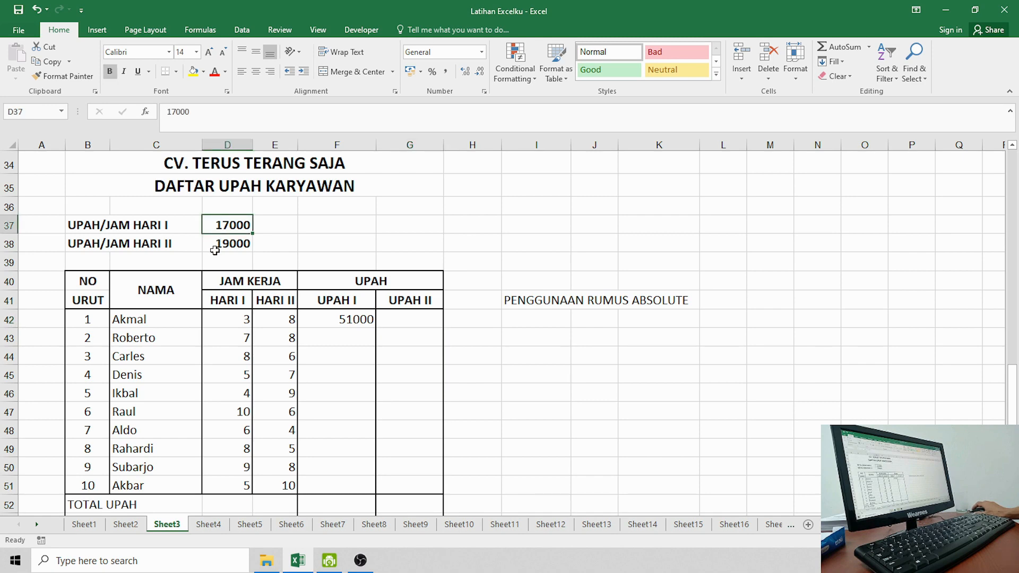
click(215, 250)
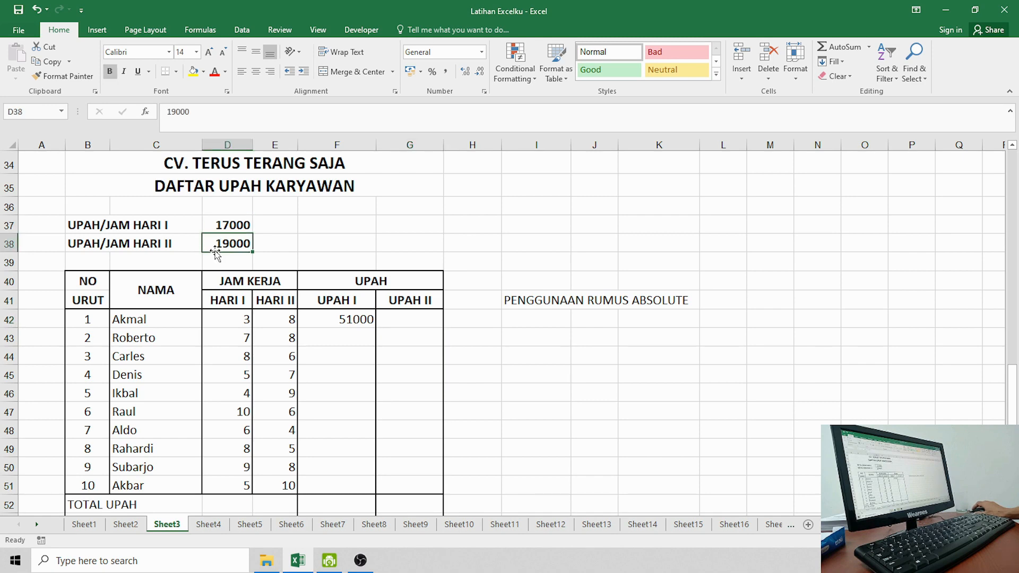
click(399, 327)
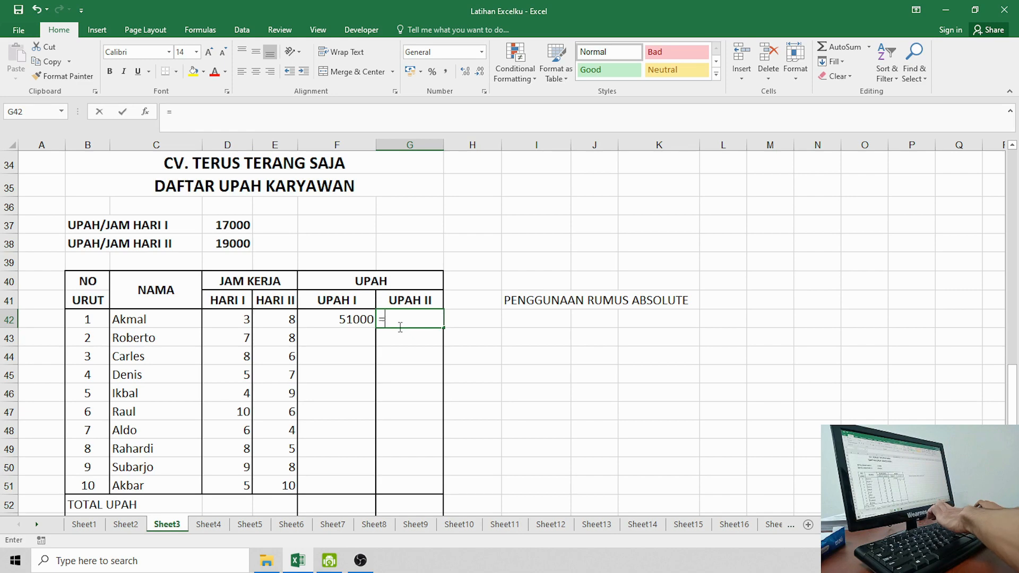
text(=)
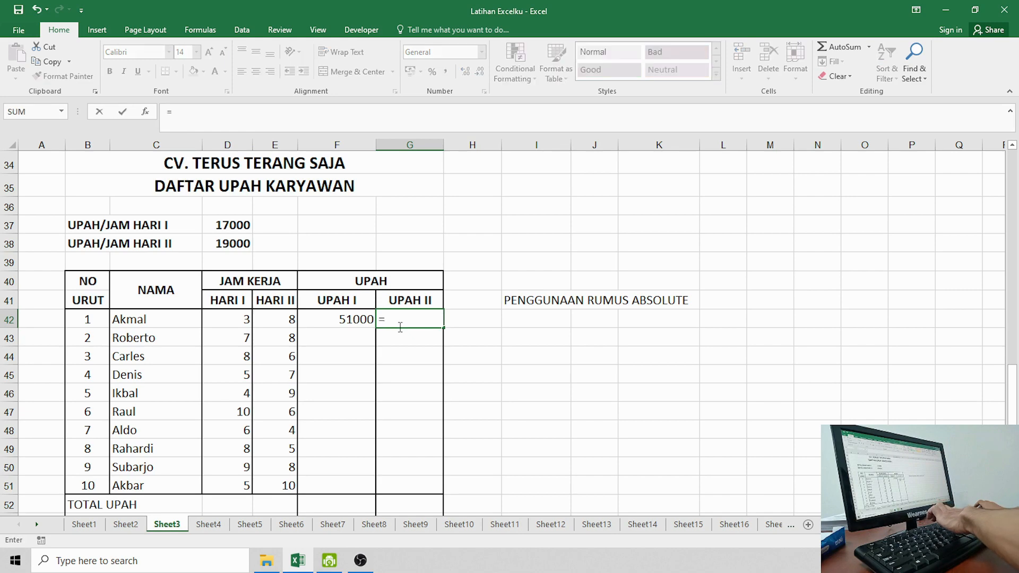
click(242, 245)
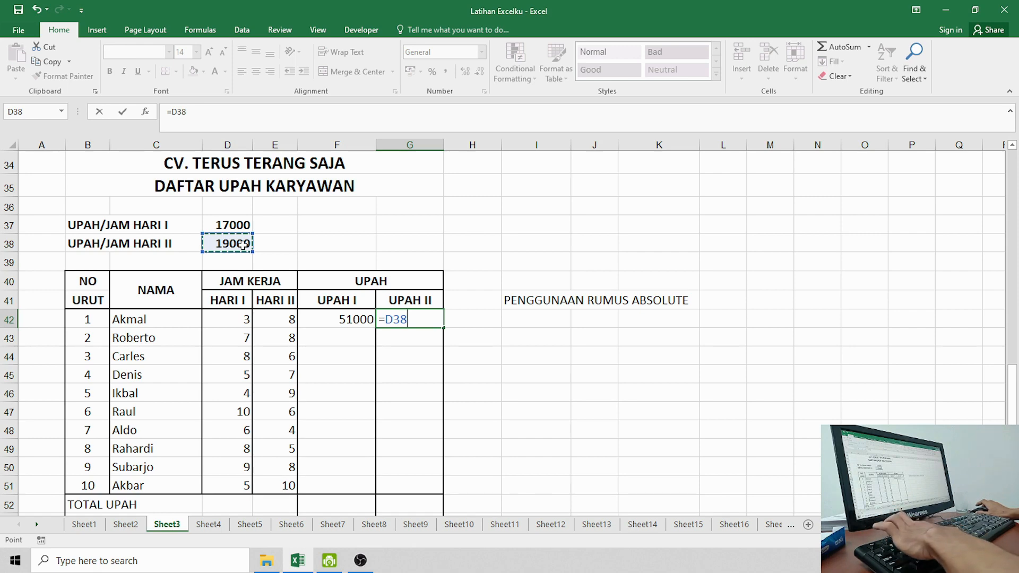
key(F4)
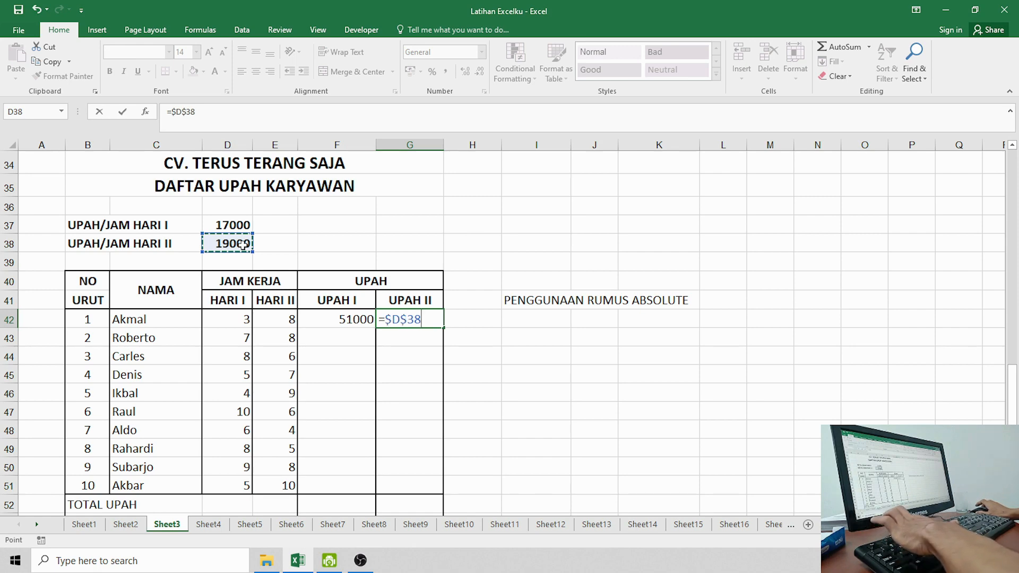
text(*)
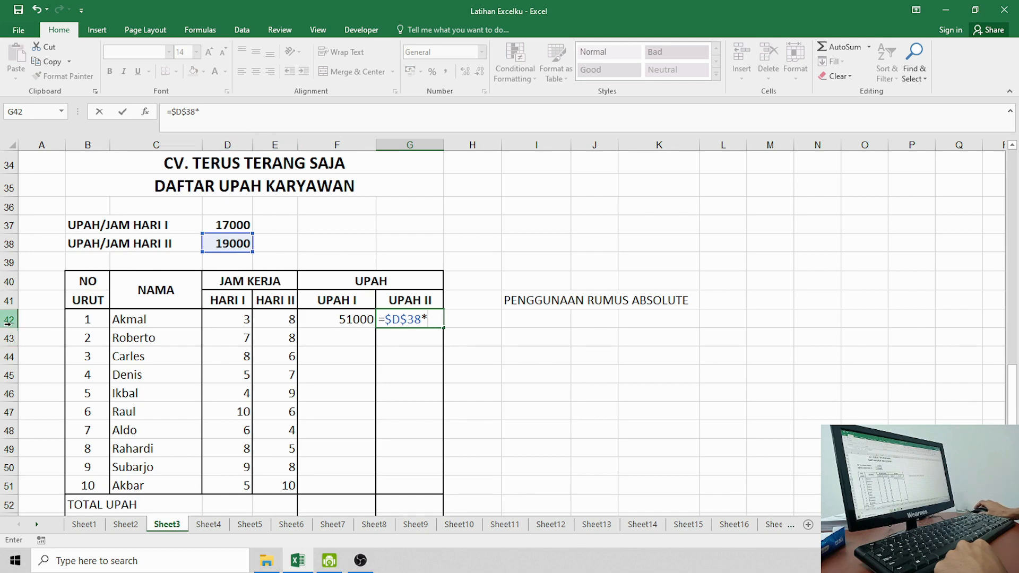
click(281, 319)
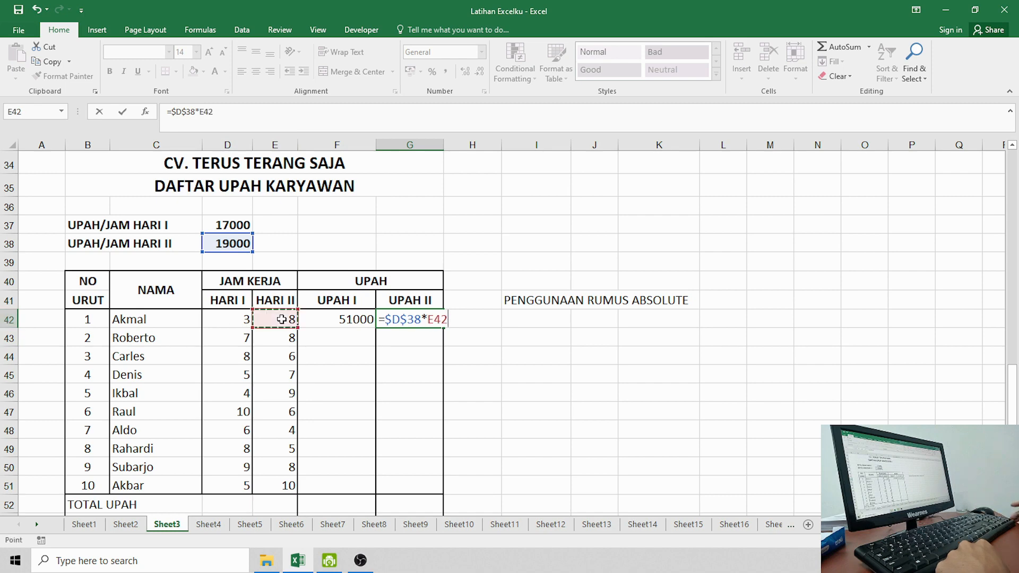
key(Return)
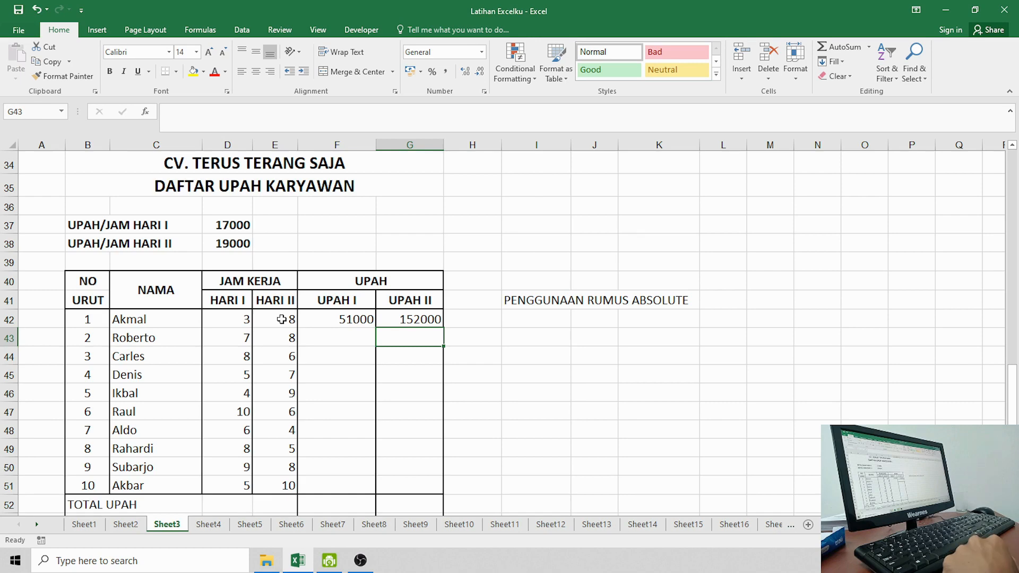
click(349, 342)
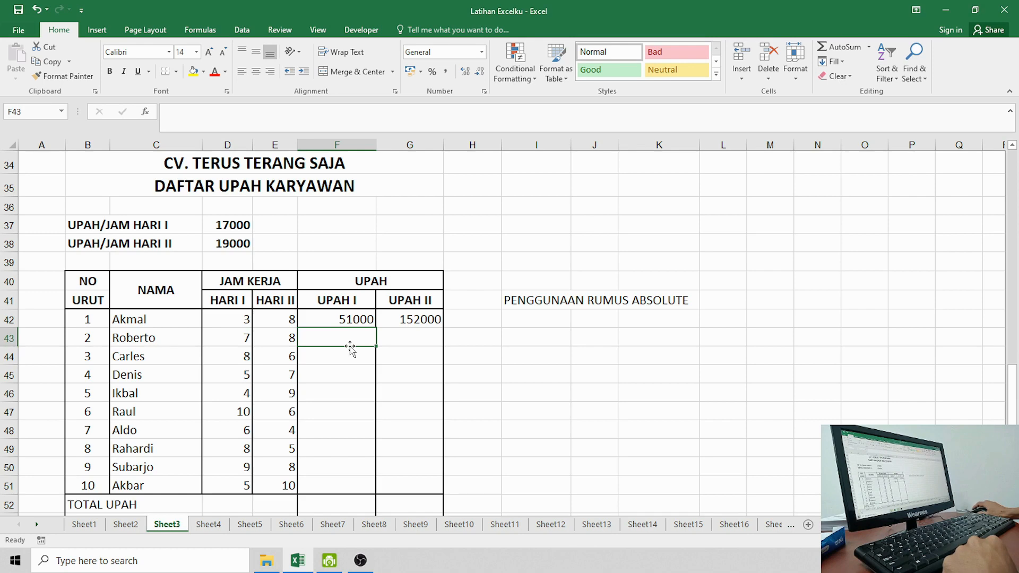
Step: Fill the F42:G42 wage formulas down through row 51
drag(353, 319, 392, 321)
click(355, 349)
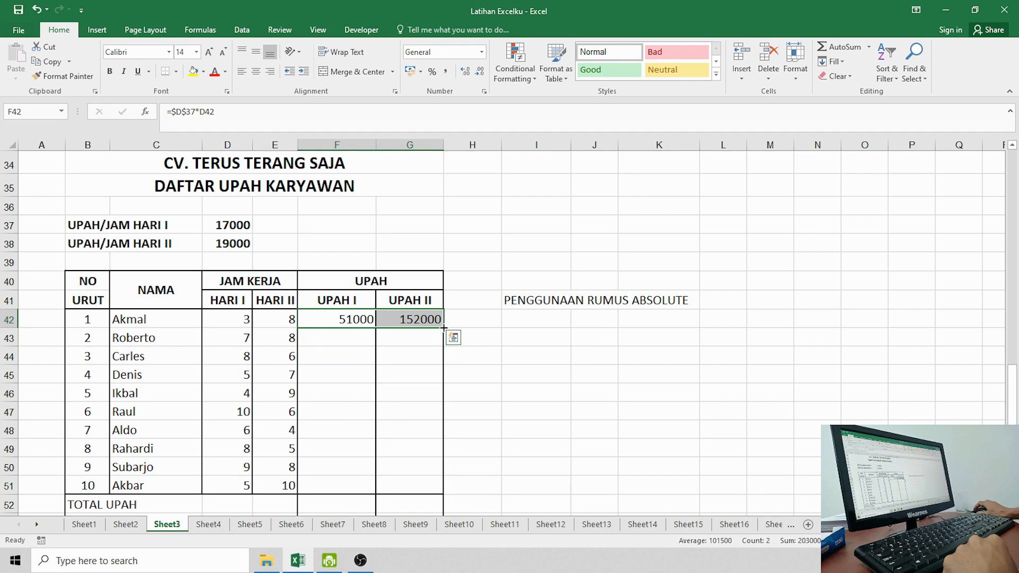
drag(443, 328, 433, 487)
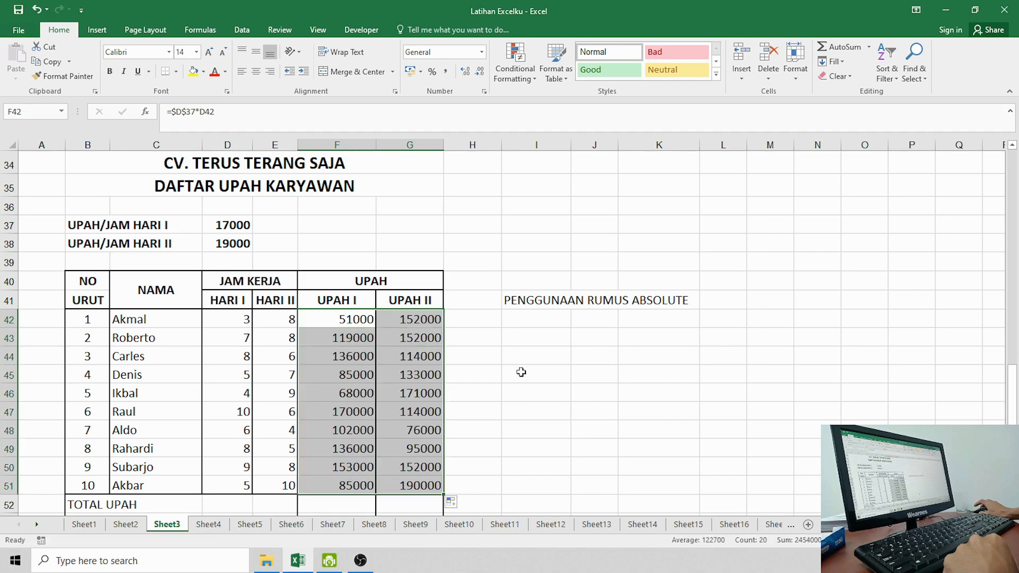
Step: Check the copied UPAH I and UPAH II formulas, then delete the PENGGUNAAN RUMUS ABSOLUTE note in I41
click(472, 355)
click(346, 335)
click(347, 319)
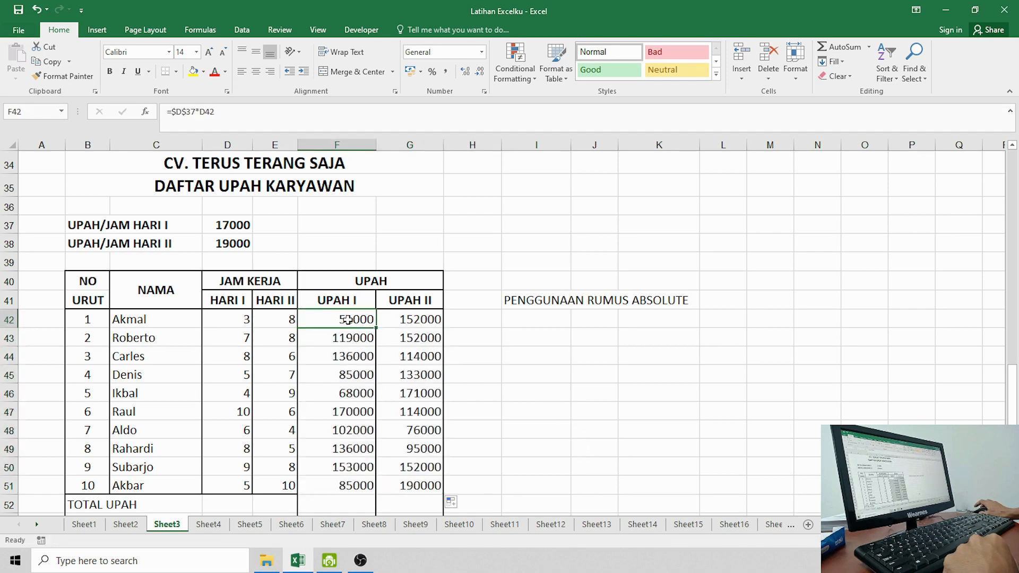
click(406, 318)
click(412, 356)
click(412, 394)
click(411, 448)
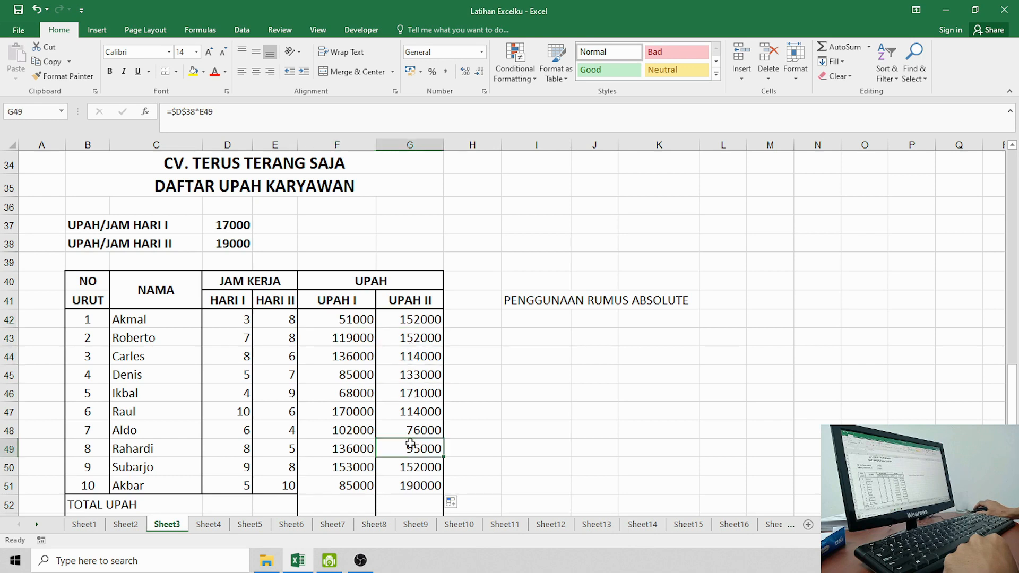
click(413, 481)
click(524, 304)
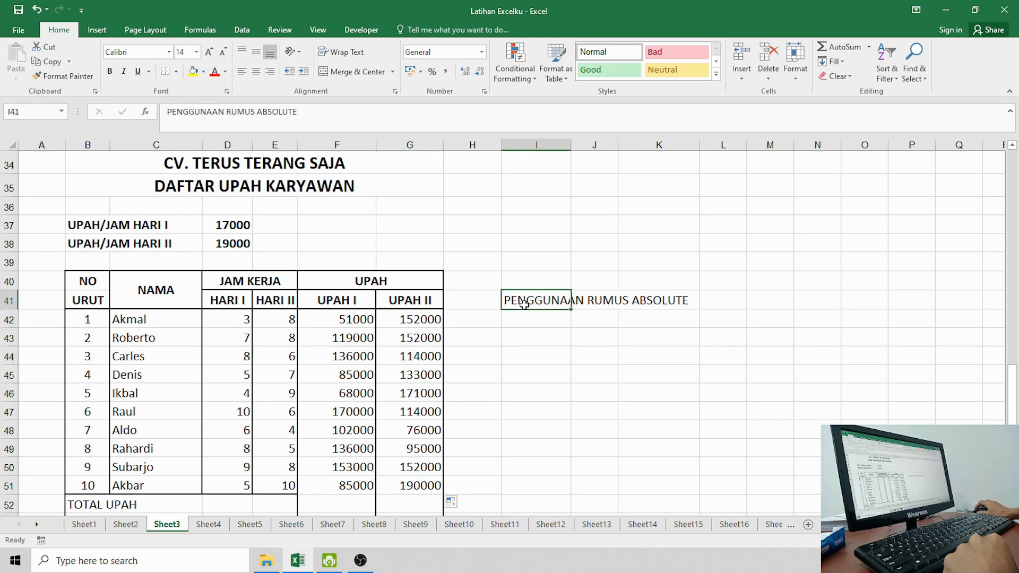
key(Delete)
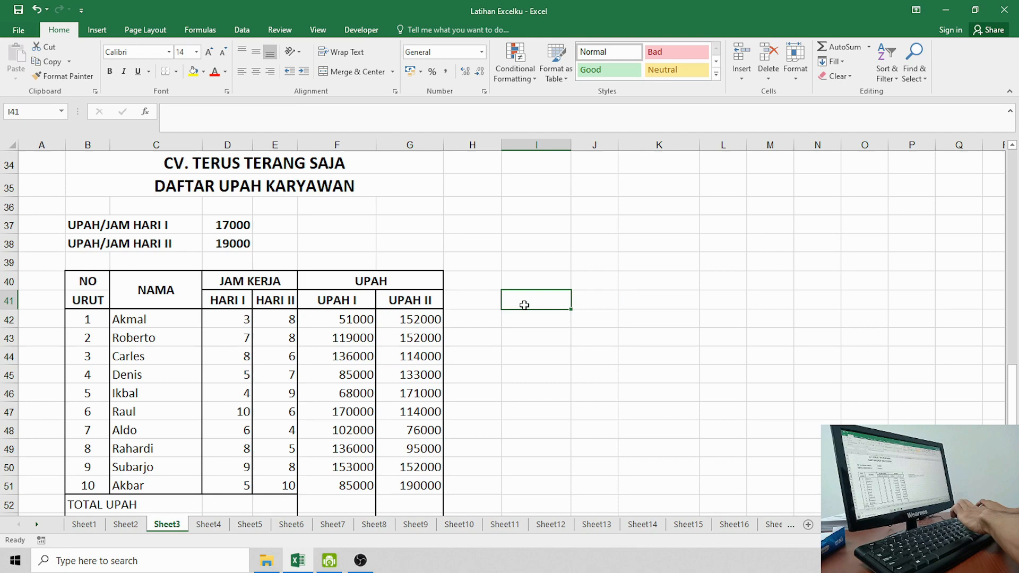
click(491, 339)
click(415, 333)
click(413, 320)
click(355, 321)
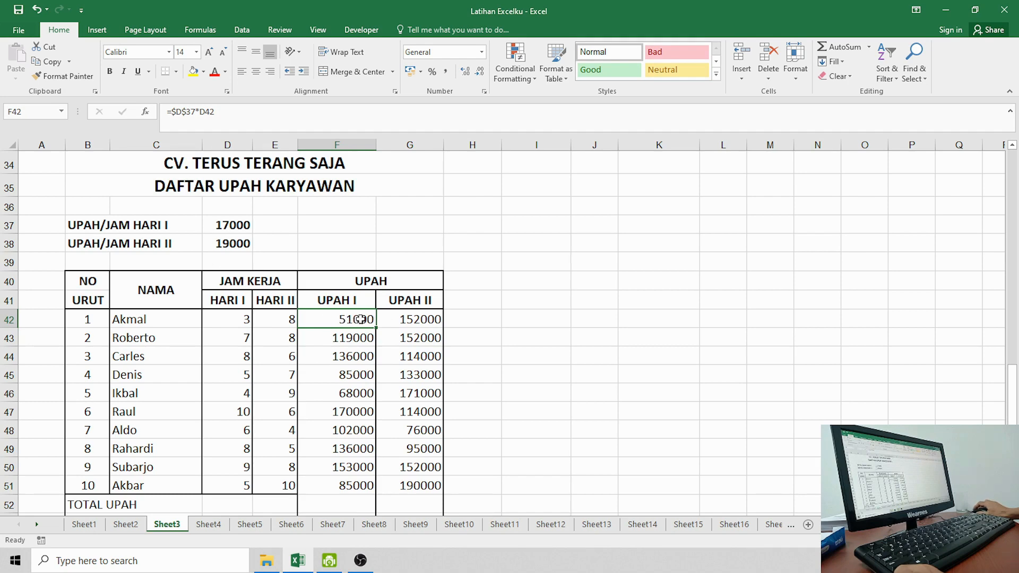
click(232, 228)
click(234, 246)
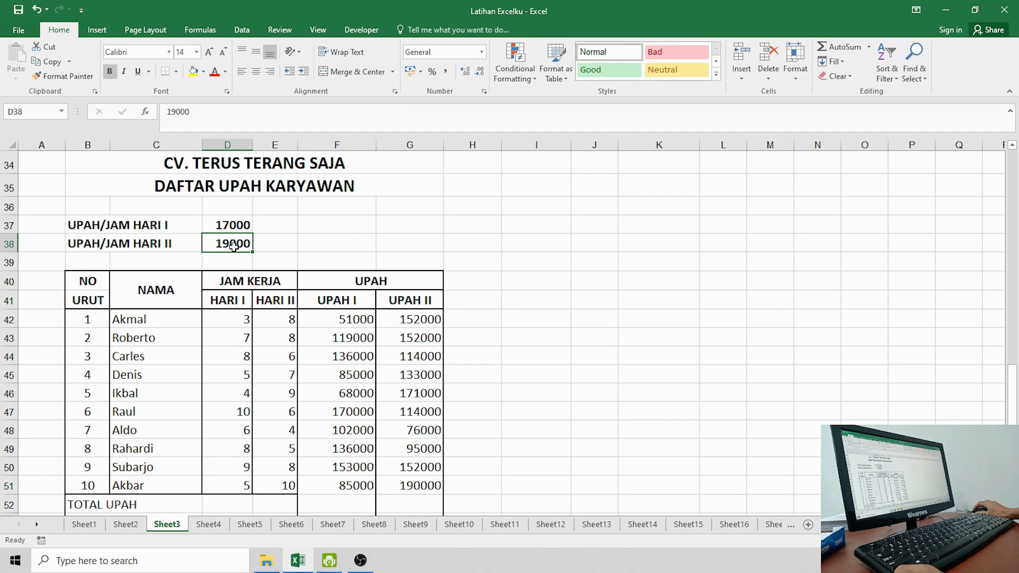
click(344, 320)
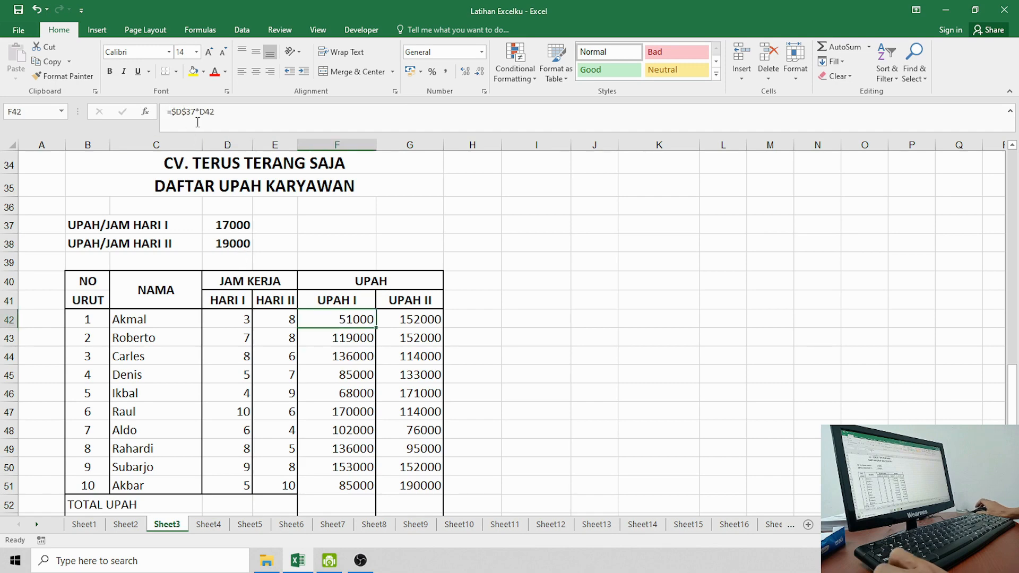
text(+)
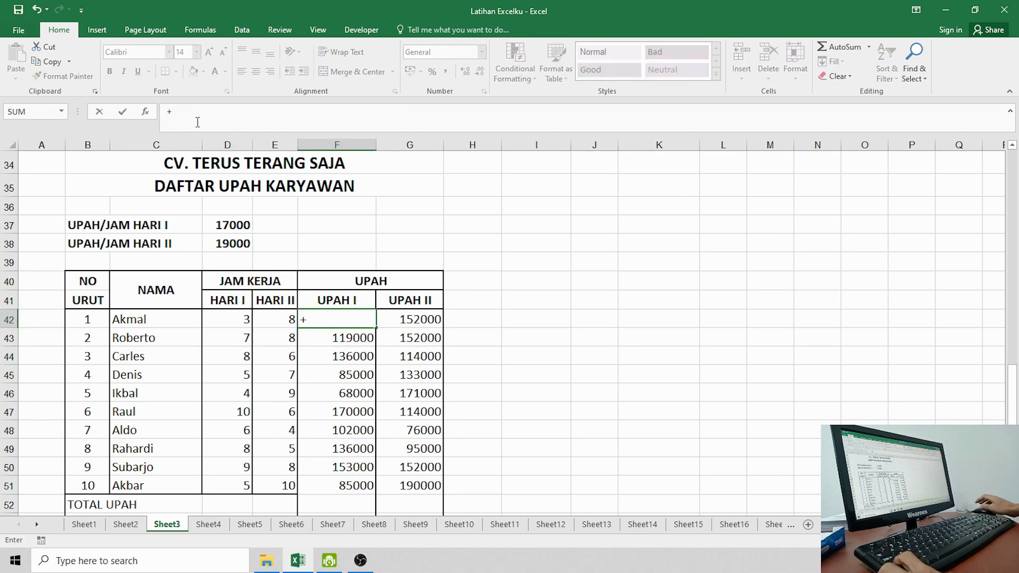
key(Escape)
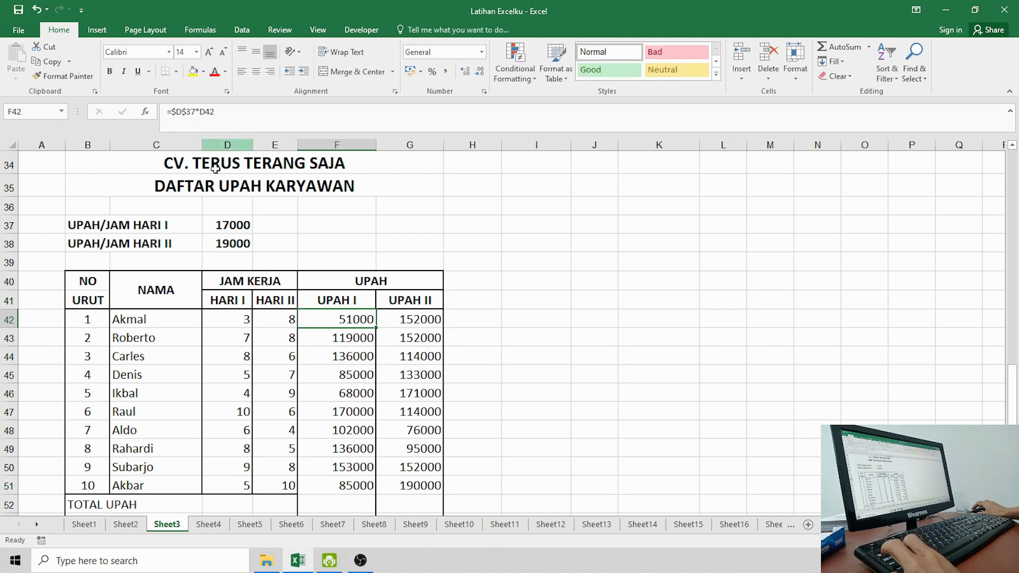
key(super+plus)
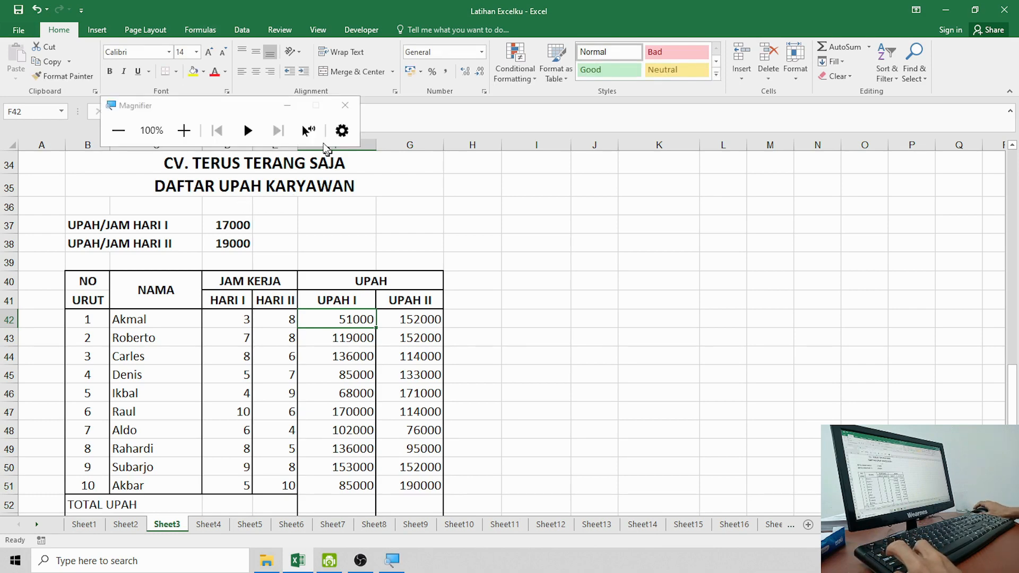
click(291, 104)
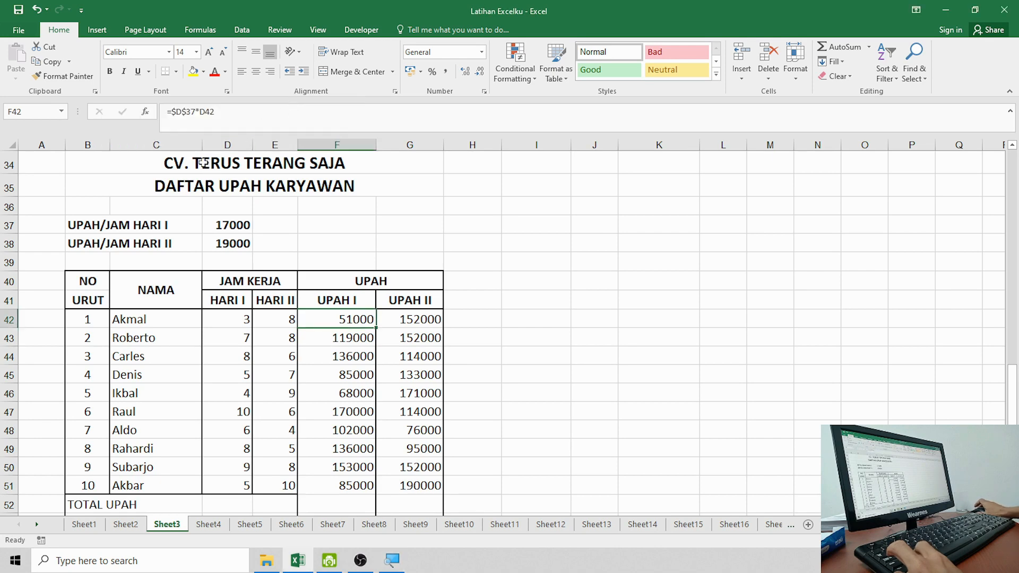
key(super+plus)
key(super+plus)
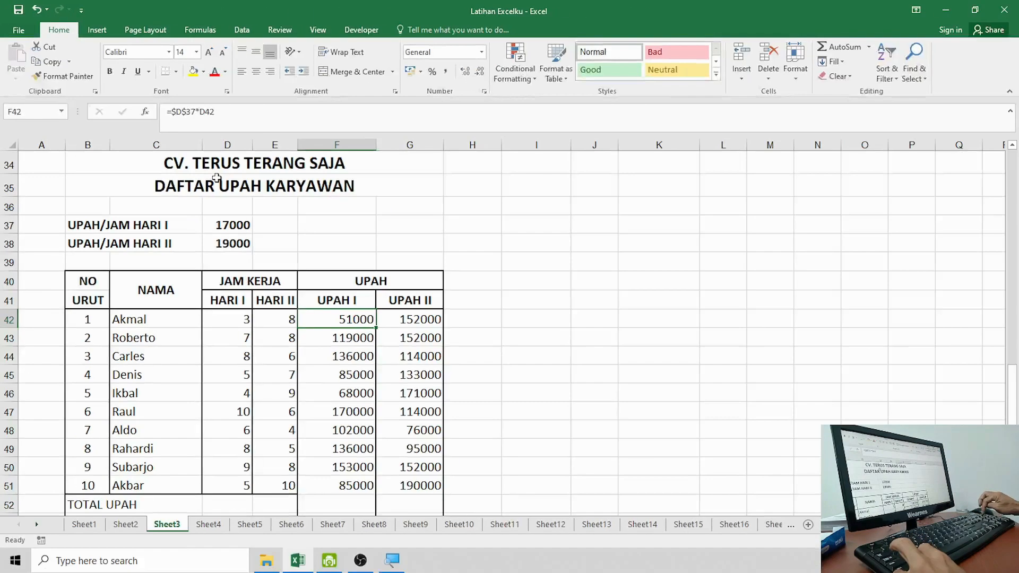
Step: Widen column H and enter the test formula =$D$37*$D$42 in H42
click(342, 322)
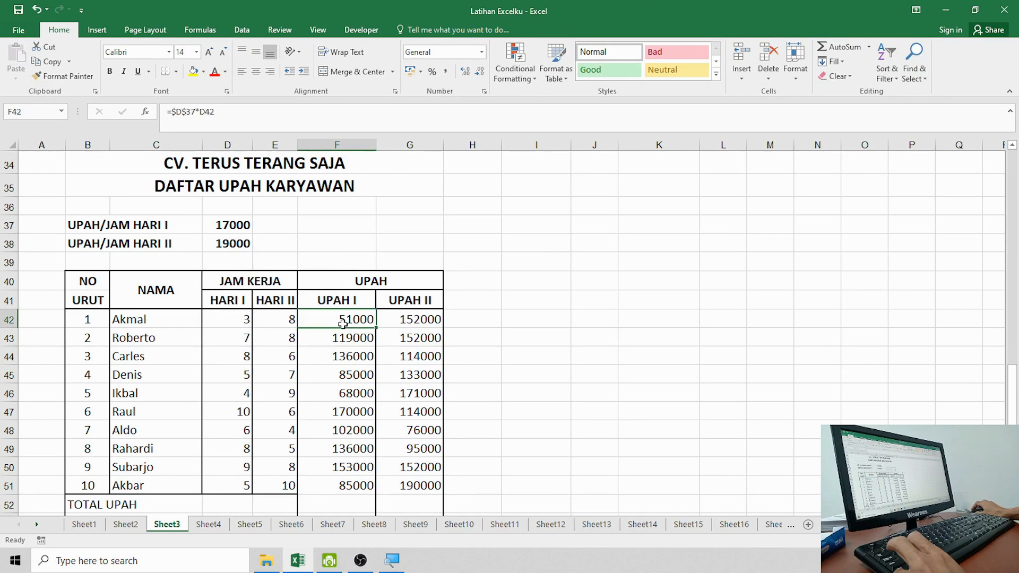
click(480, 322)
drag(501, 145, 535, 163)
text(=)
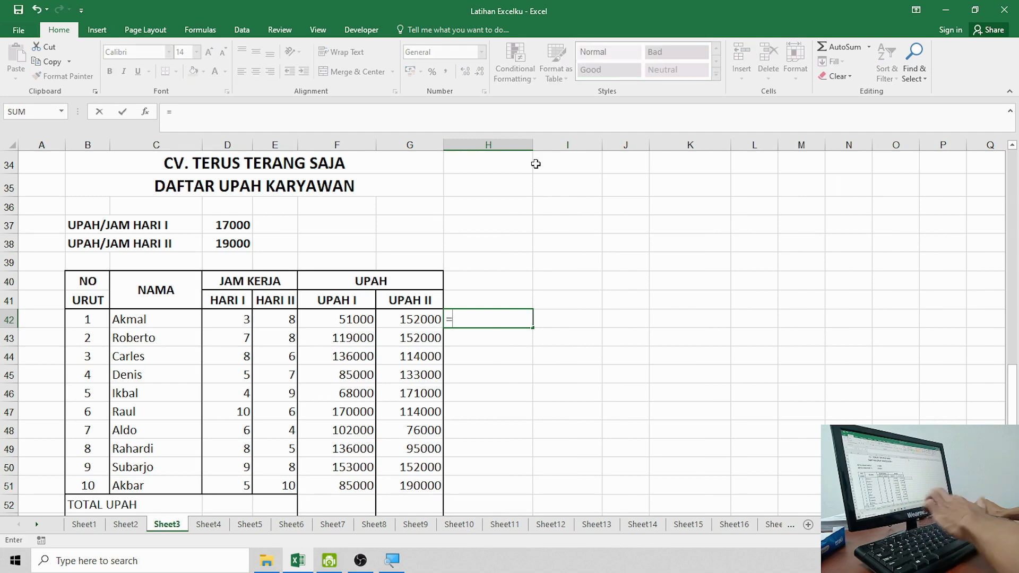
click(234, 226)
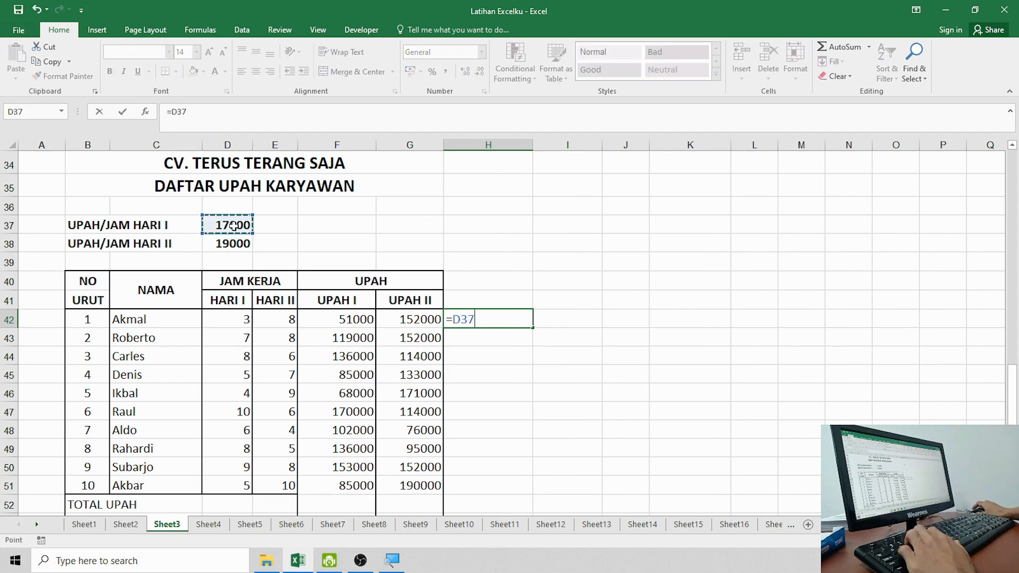
text(*)
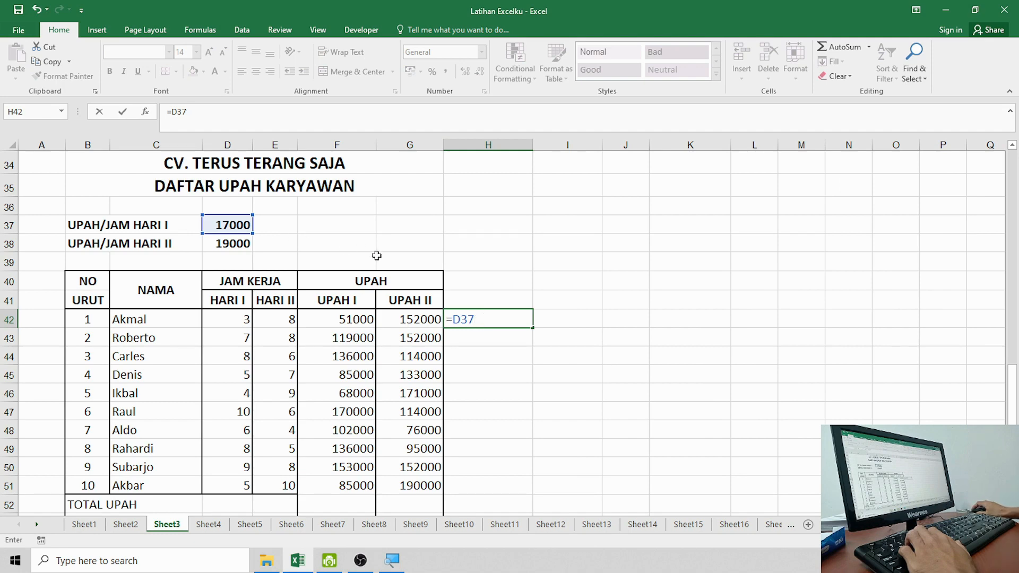
key(F4)
text(*)
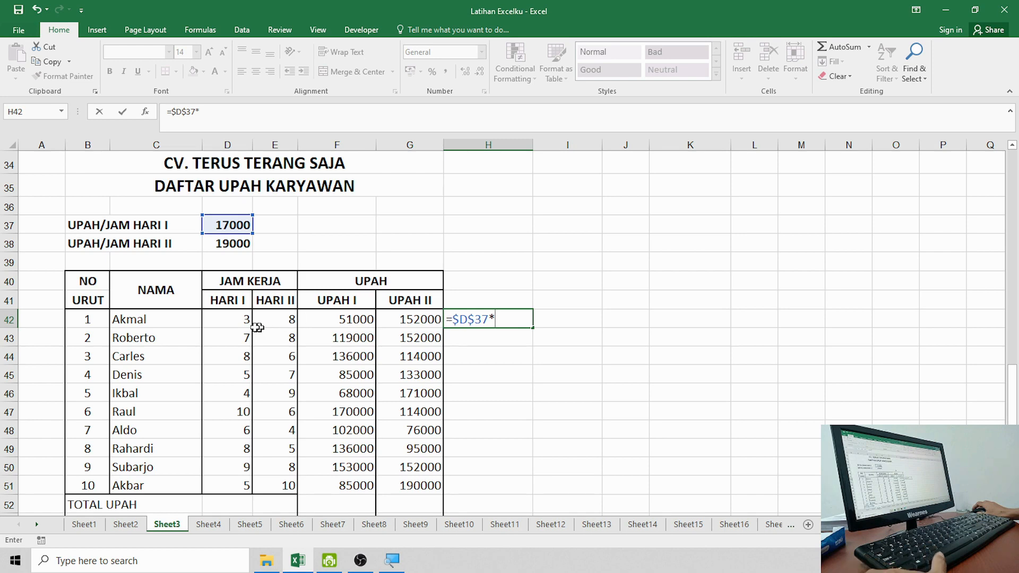
click(233, 320)
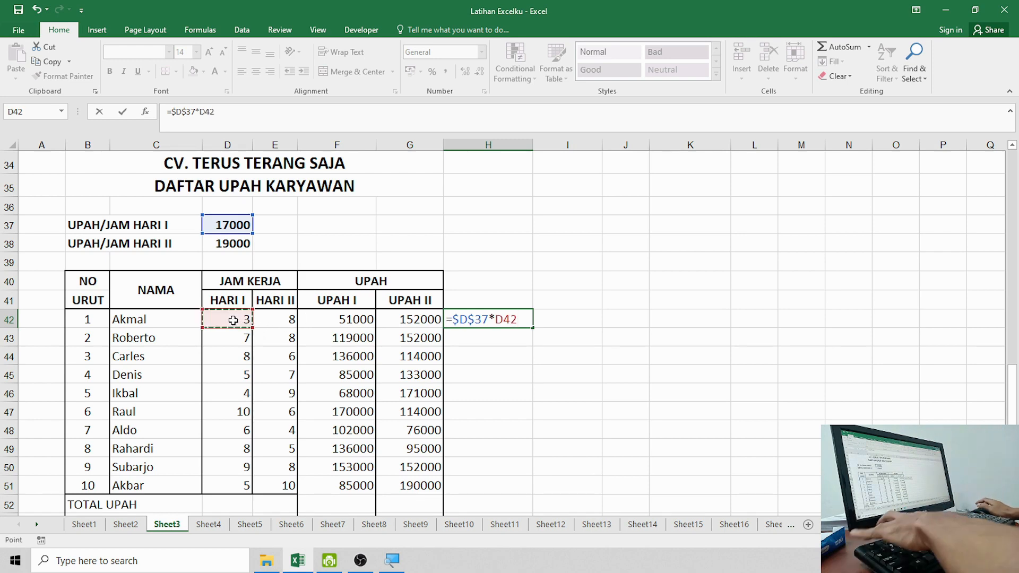
key(F4)
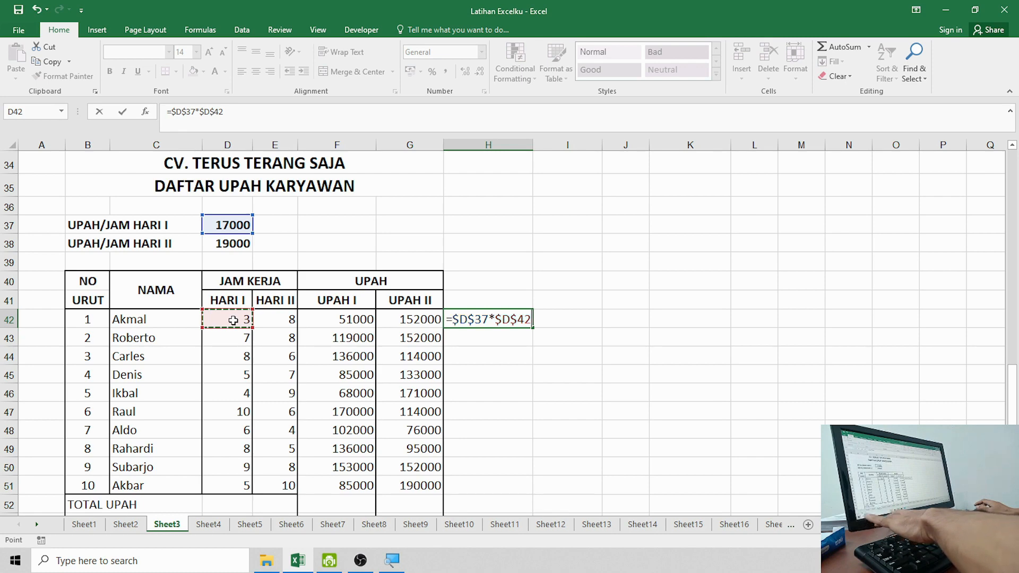
key(Return)
Step: Compare H42's formula with F42's UPAH I formula, both giving 51000
click(512, 316)
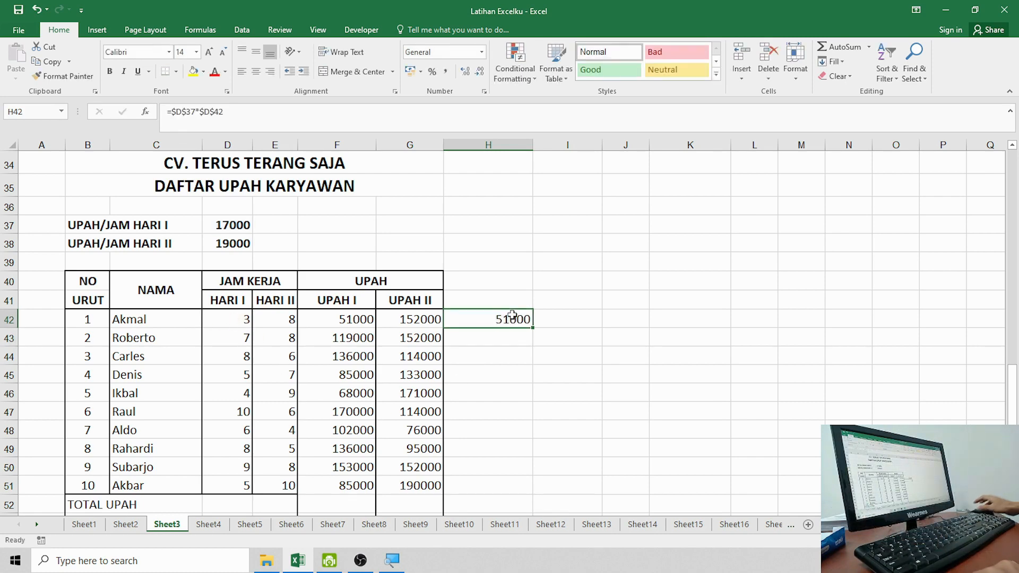
click(510, 342)
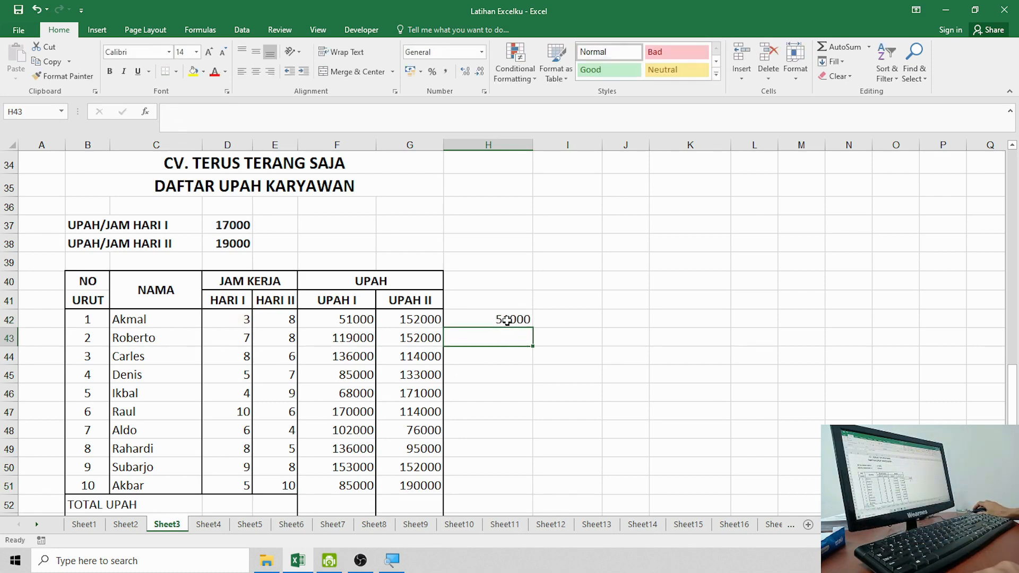
click(505, 319)
click(503, 330)
click(504, 319)
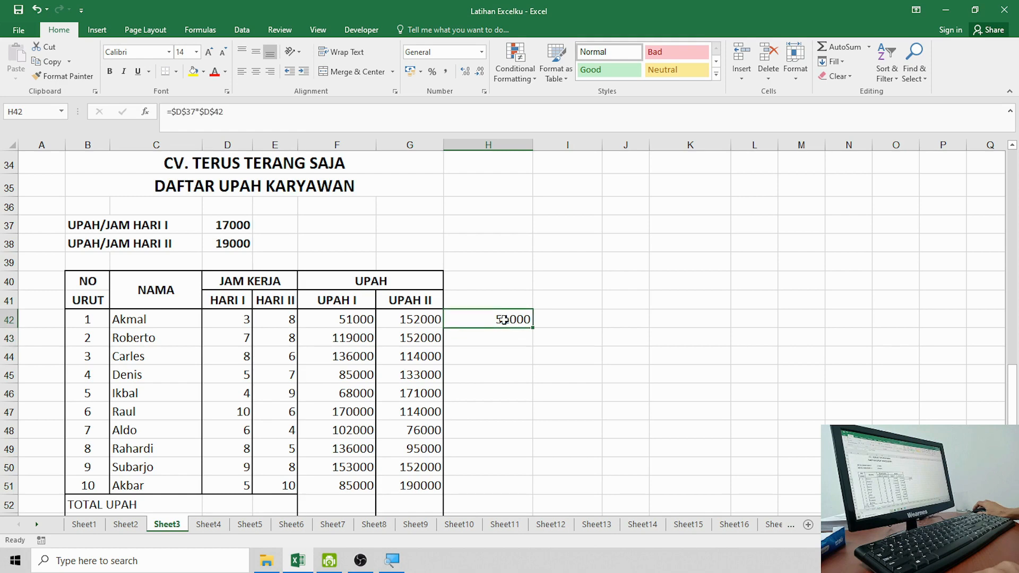
click(339, 321)
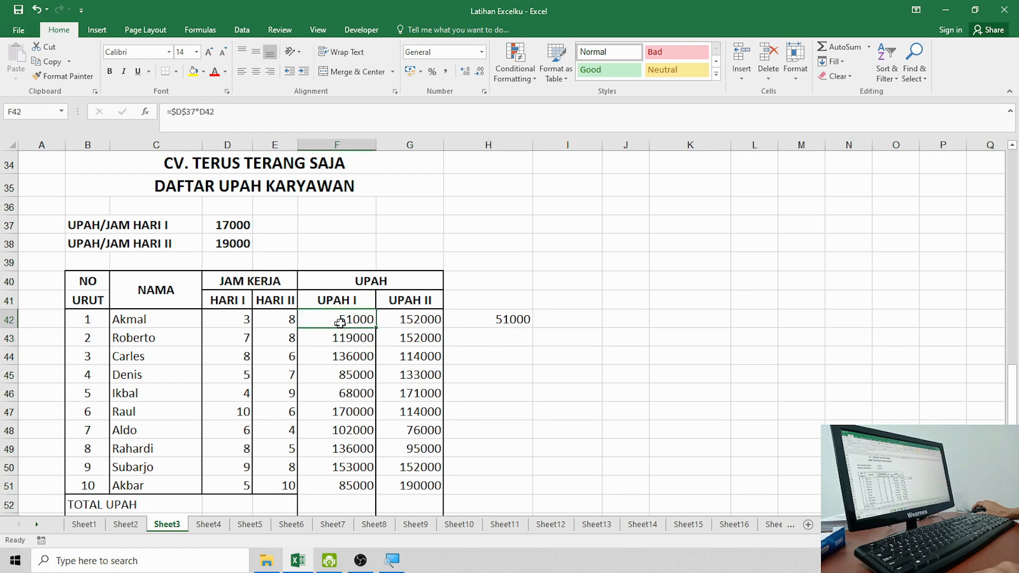
click(524, 318)
click(339, 320)
click(489, 319)
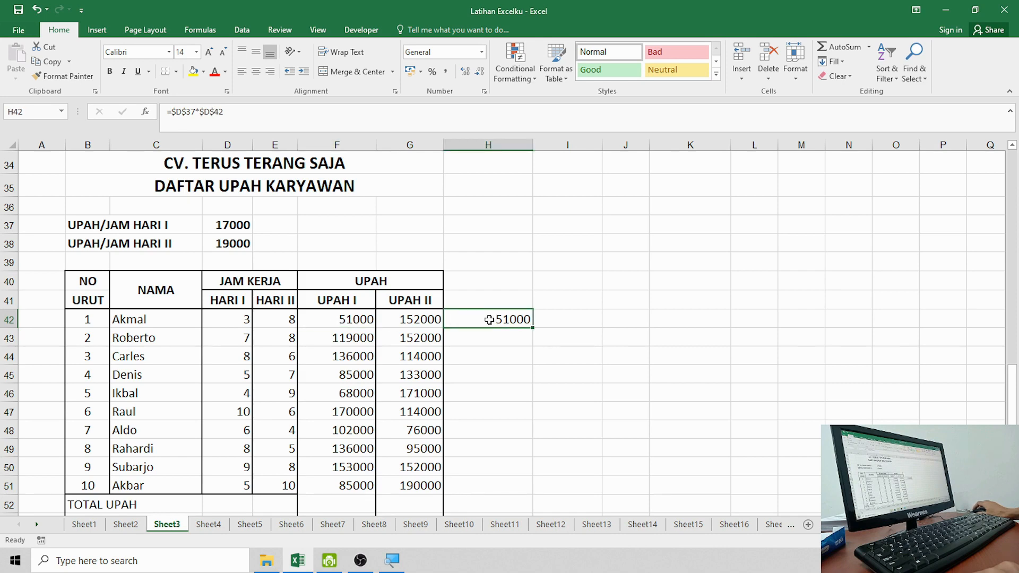
click(328, 323)
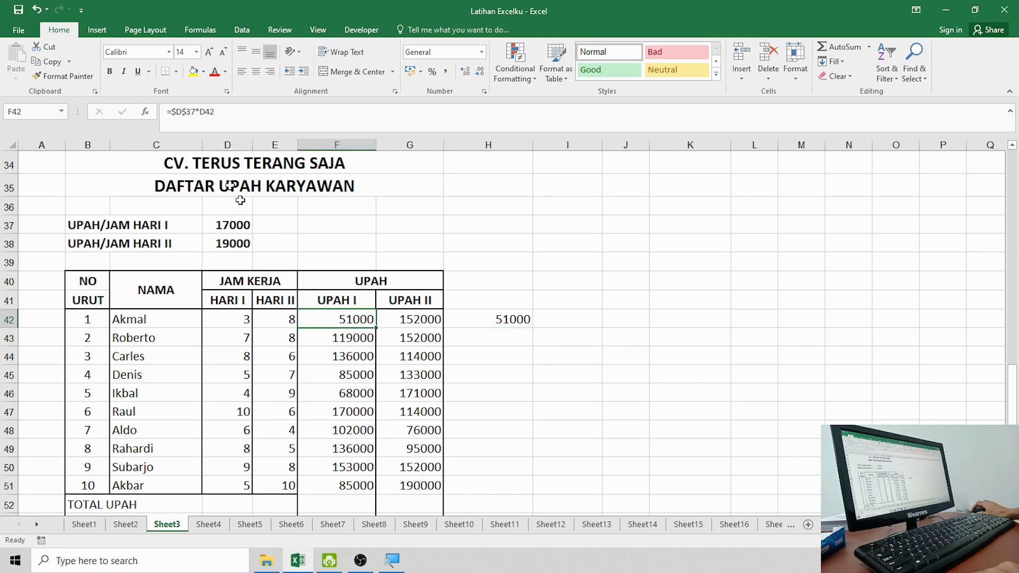
Step: Inspect F42's formula without changes, then re-commit H42's =$D$37*$D$42 formula
double_click(204, 113)
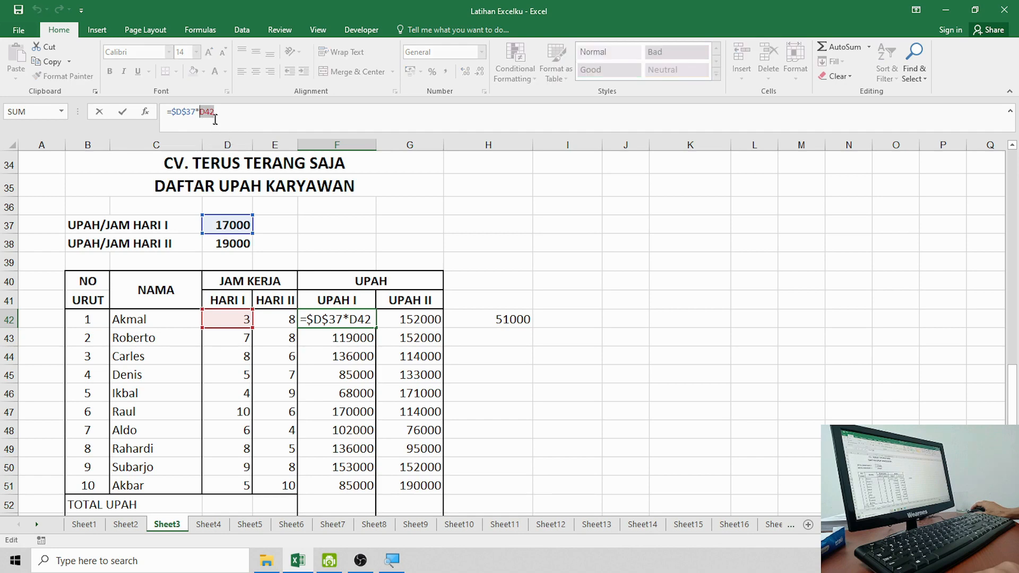
click(223, 115)
key(Escape)
click(512, 322)
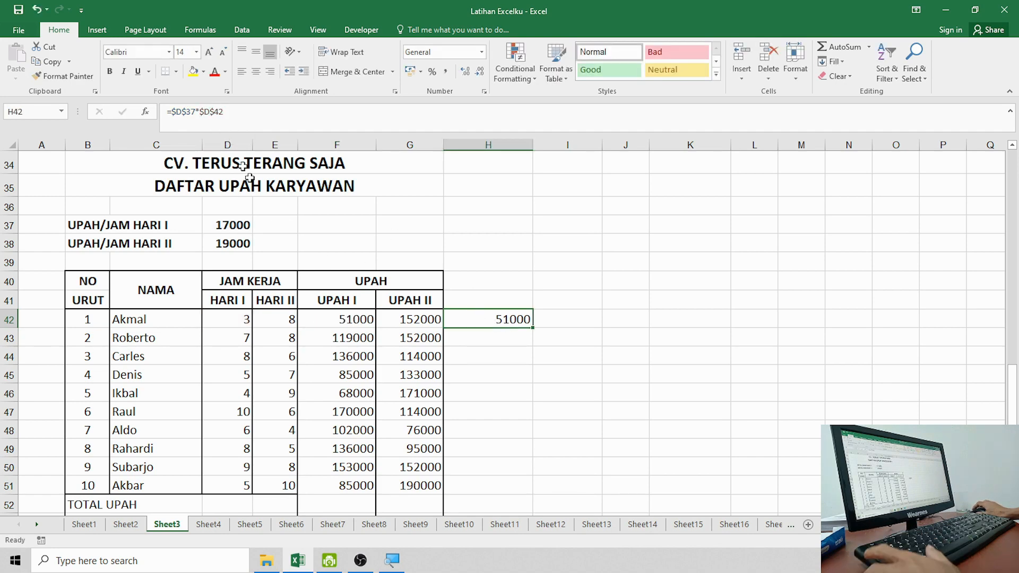
click(228, 115)
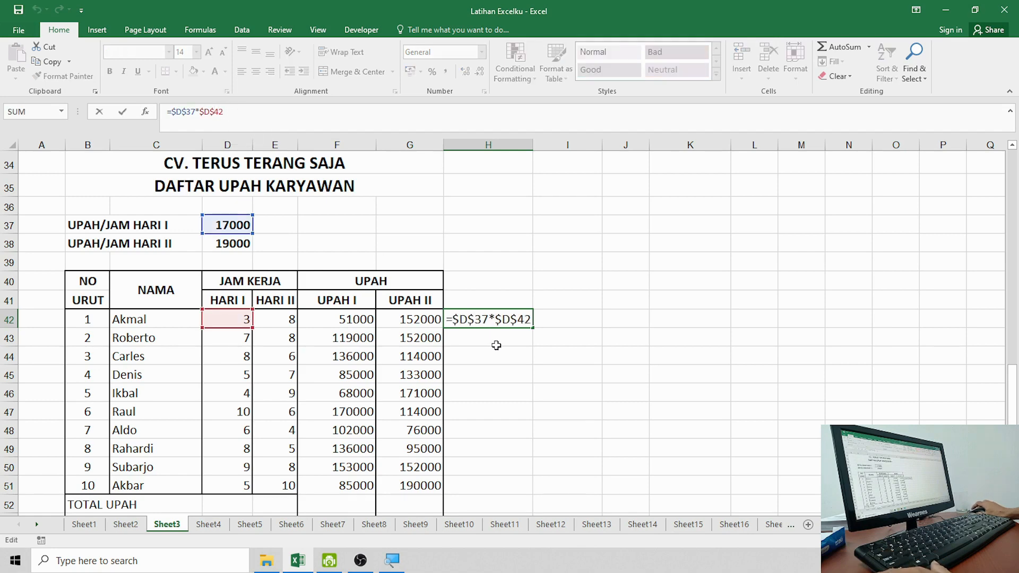
key(Return)
click(496, 319)
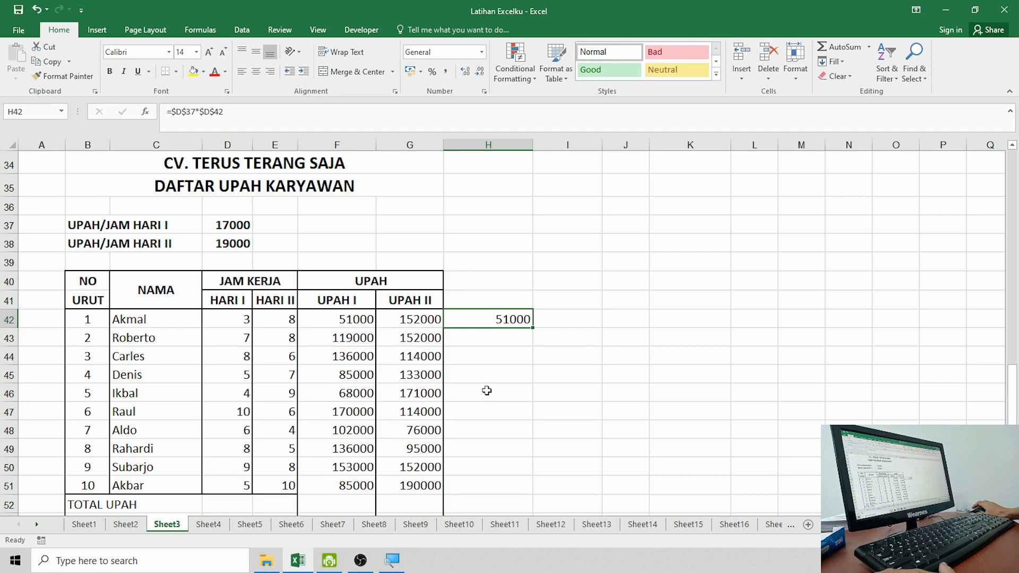
Step: Fill H42's absolute formula =$D$37*$D$42 down through H51
click(510, 343)
click(509, 320)
drag(533, 330, 527, 487)
Step: Inspect the copies in H43 and H44, confirming each still reads =$D$37*$D$42 with 51000
click(499, 376)
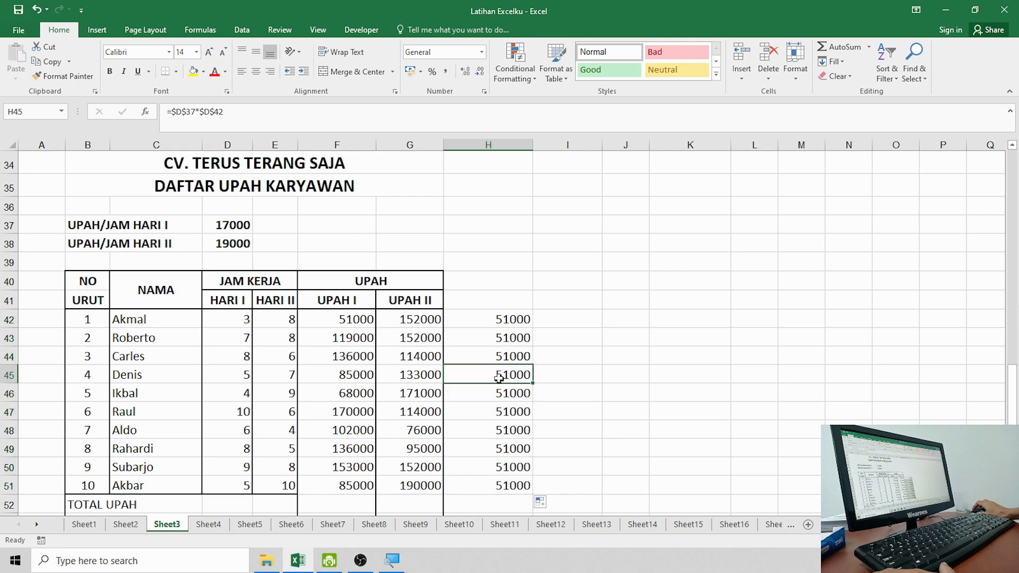
click(507, 342)
click(513, 361)
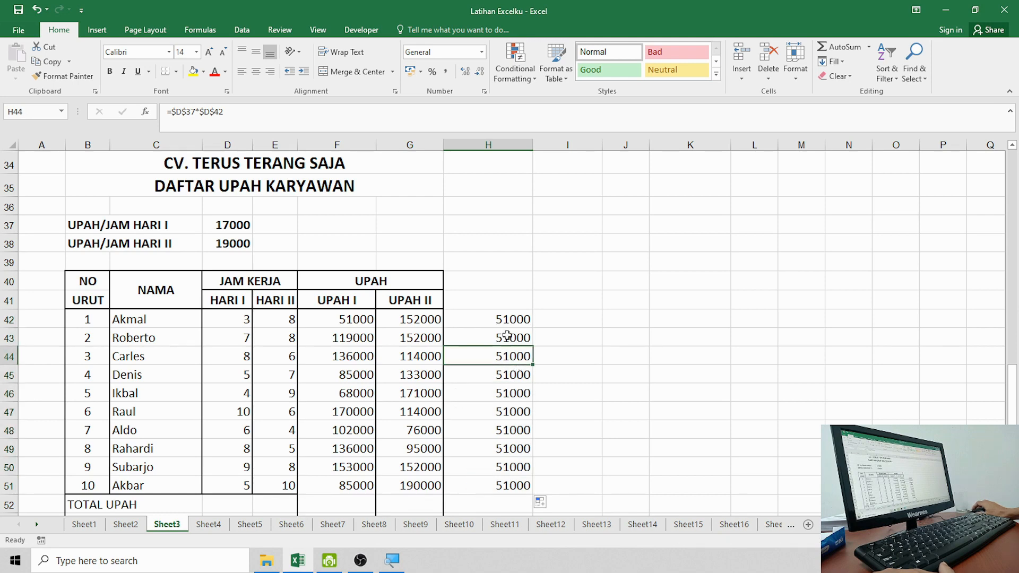
click(507, 335)
click(508, 357)
drag(503, 336, 503, 478)
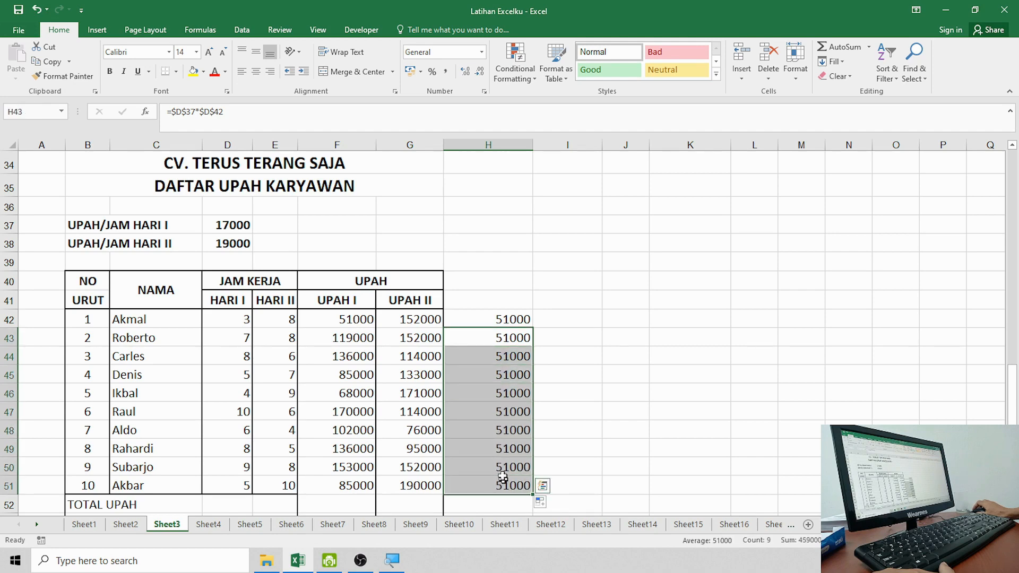
click(502, 413)
click(521, 357)
click(521, 340)
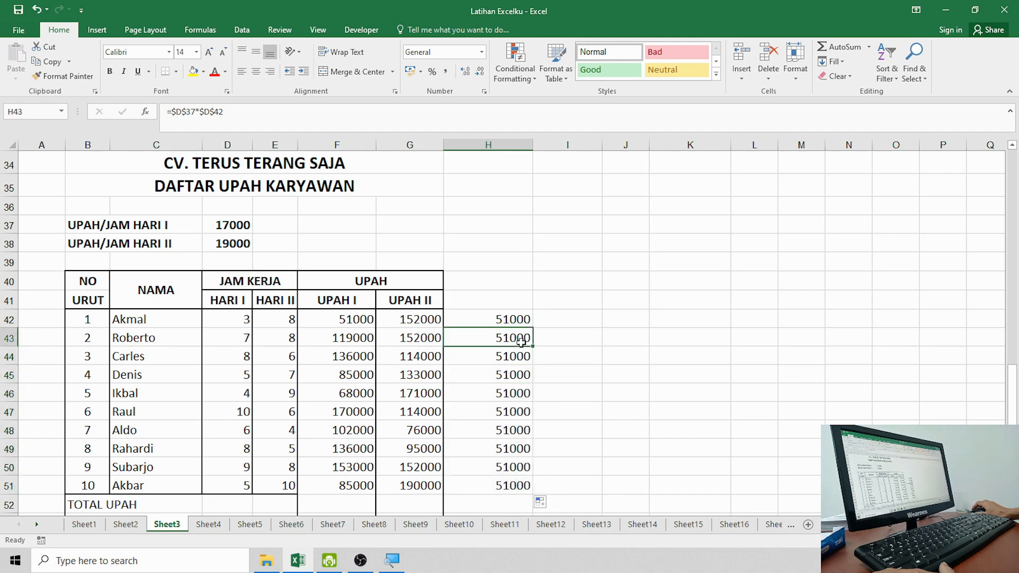
click(515, 322)
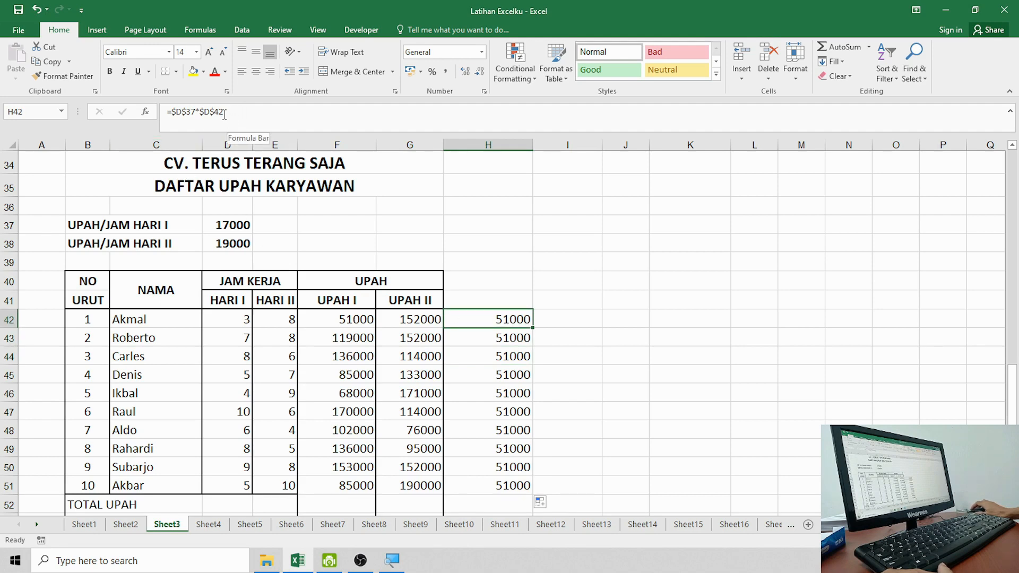
click(510, 342)
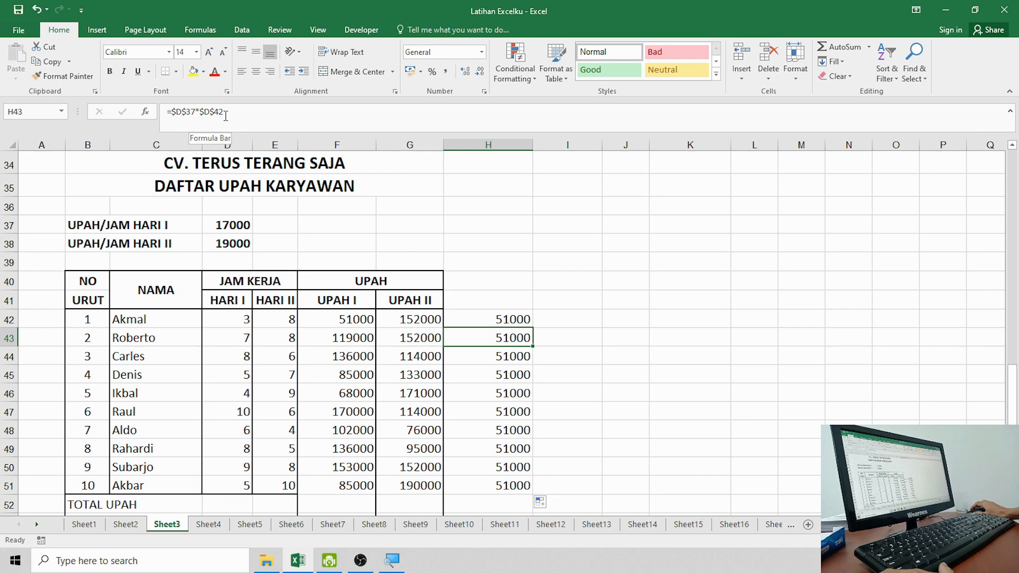
click(500, 360)
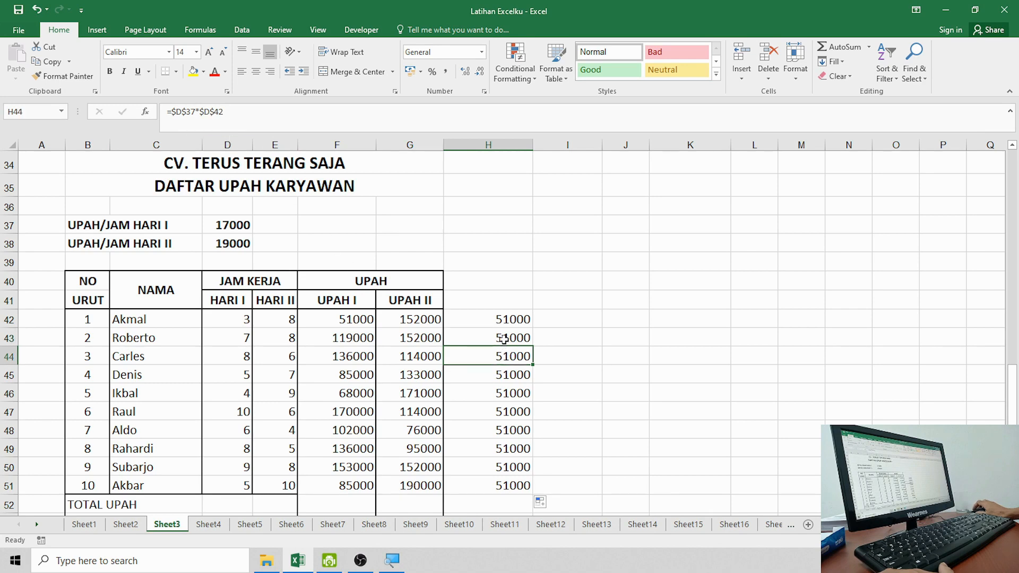
click(504, 340)
Step: Compare H42:H43 against the relative UPAH I formulas in F42 and F43, then reselect H42:H51
drag(508, 325, 506, 483)
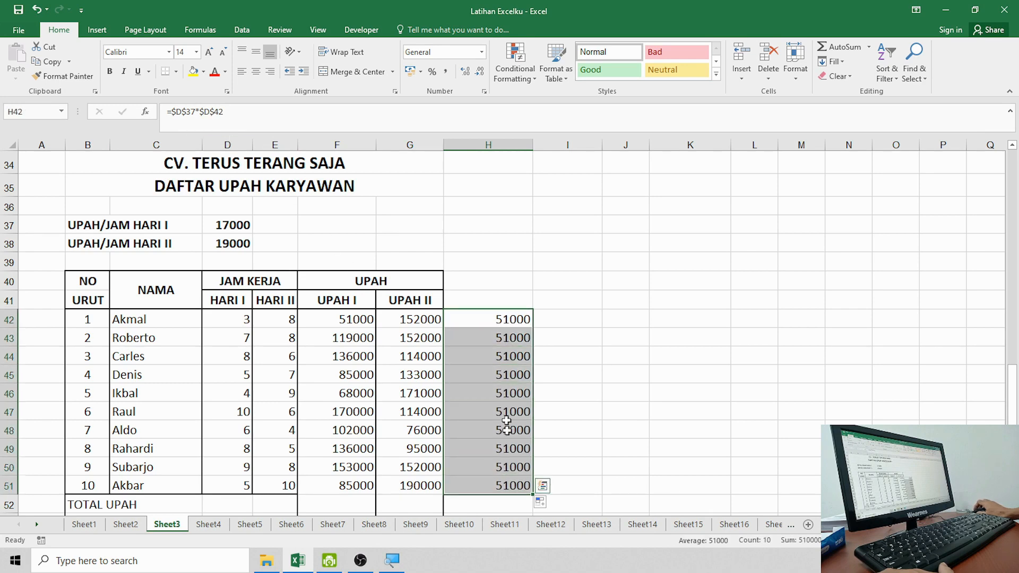
click(491, 375)
click(353, 322)
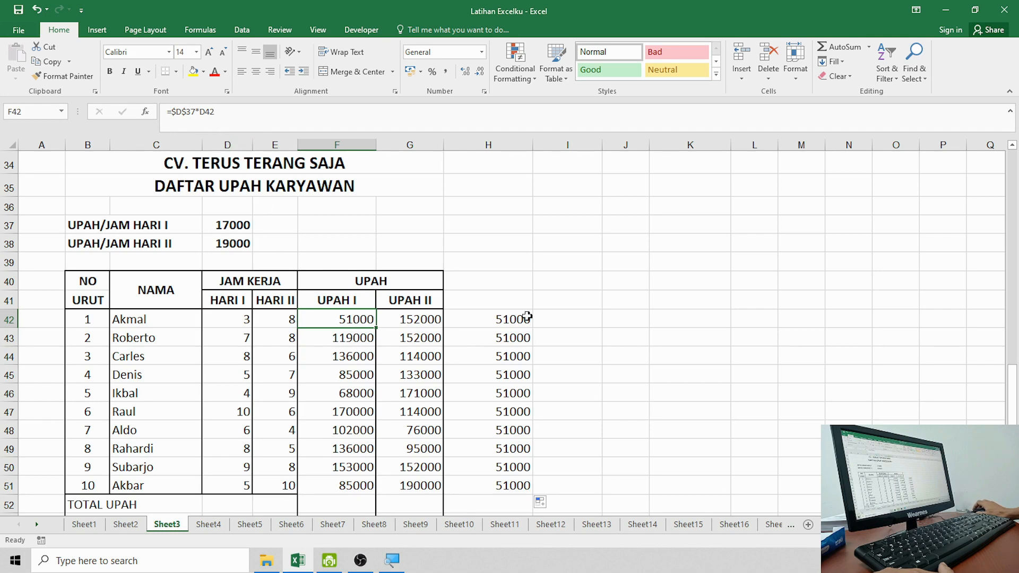
click(510, 317)
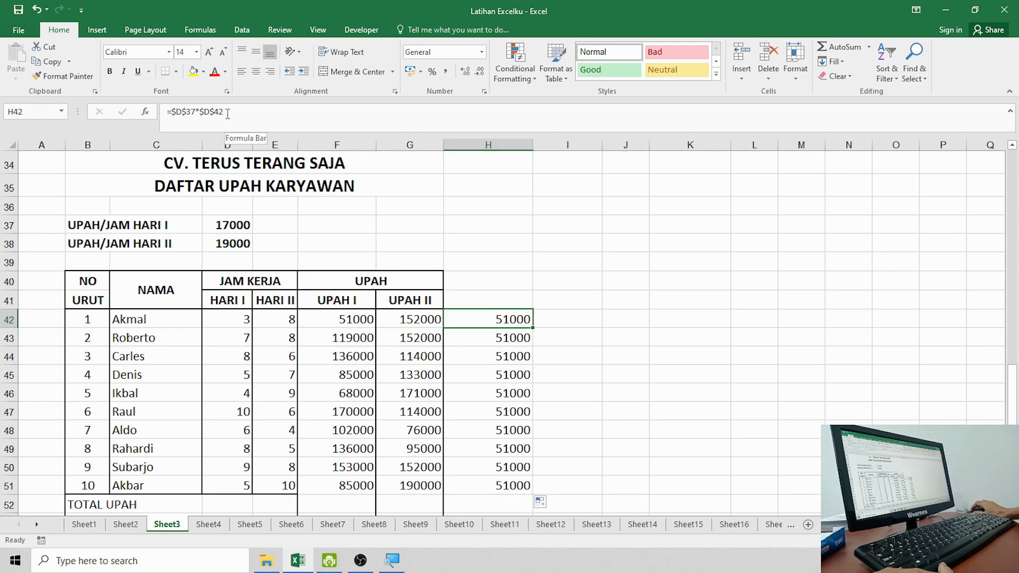
click(494, 339)
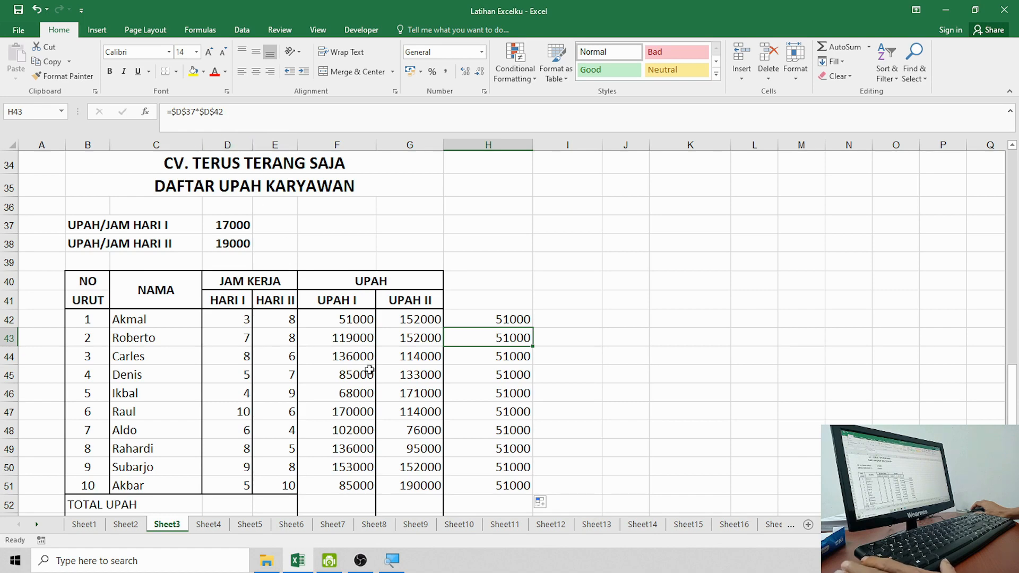
click(357, 341)
click(525, 359)
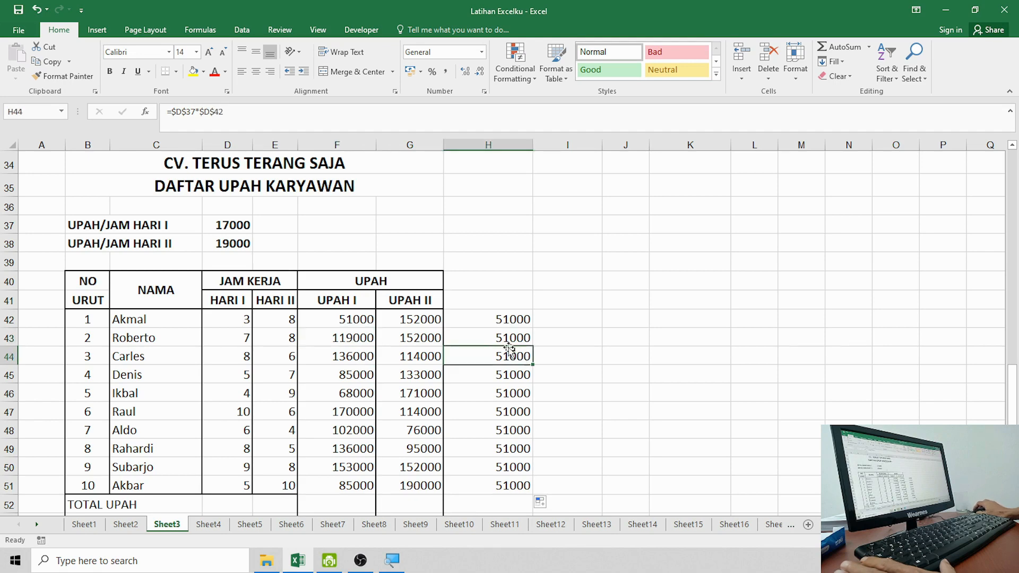
click(506, 339)
click(503, 321)
click(512, 373)
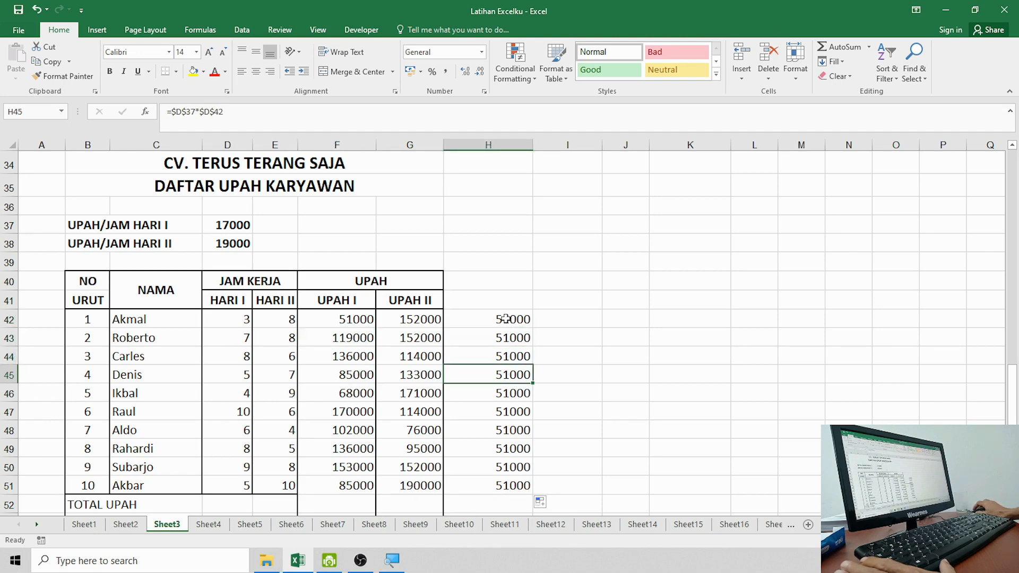
drag(507, 319, 503, 487)
Step: Clear H42:H51 and review the F42 UPAH I formula and the D37 rate
key(Delete)
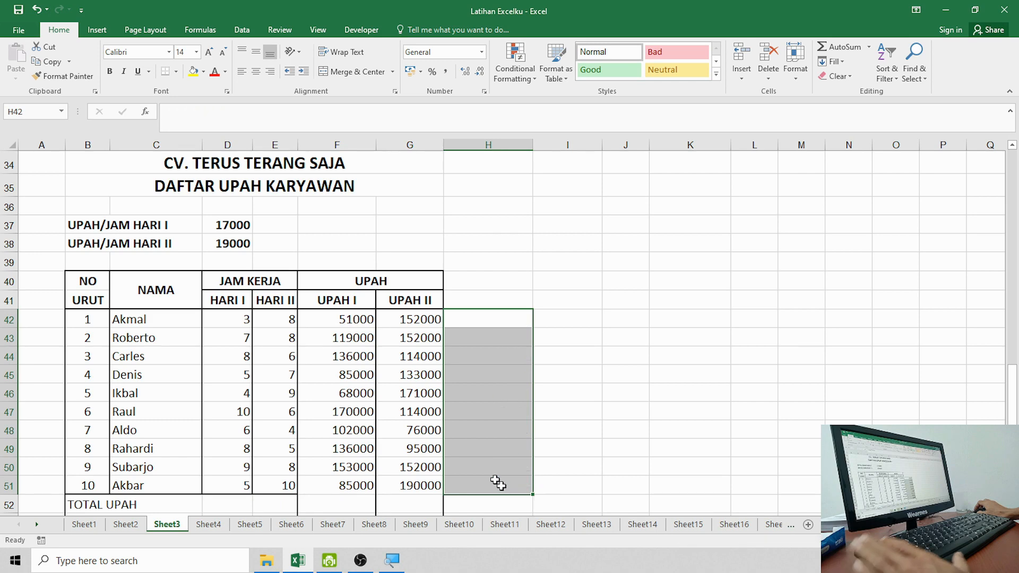
click(342, 319)
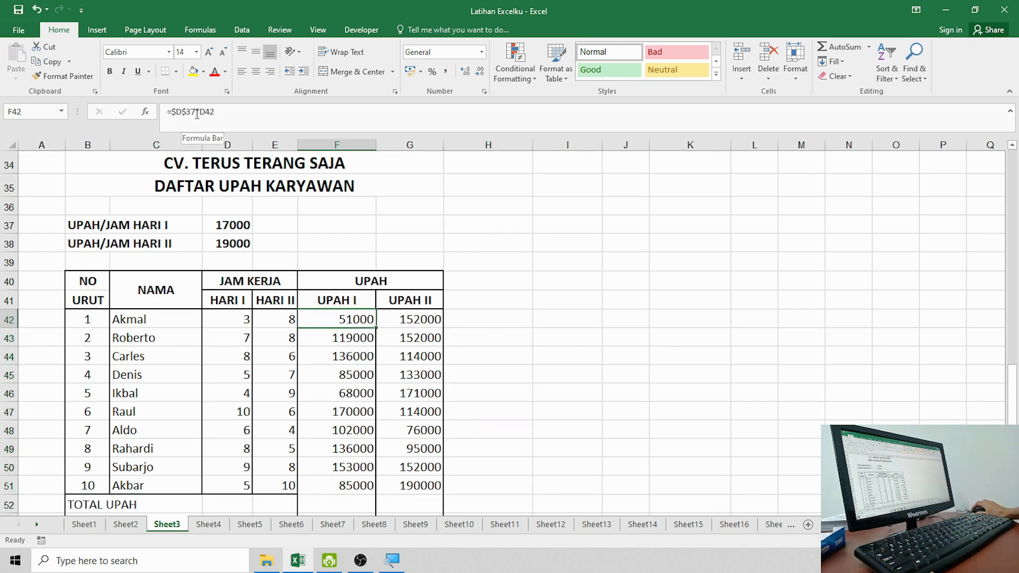
click(235, 227)
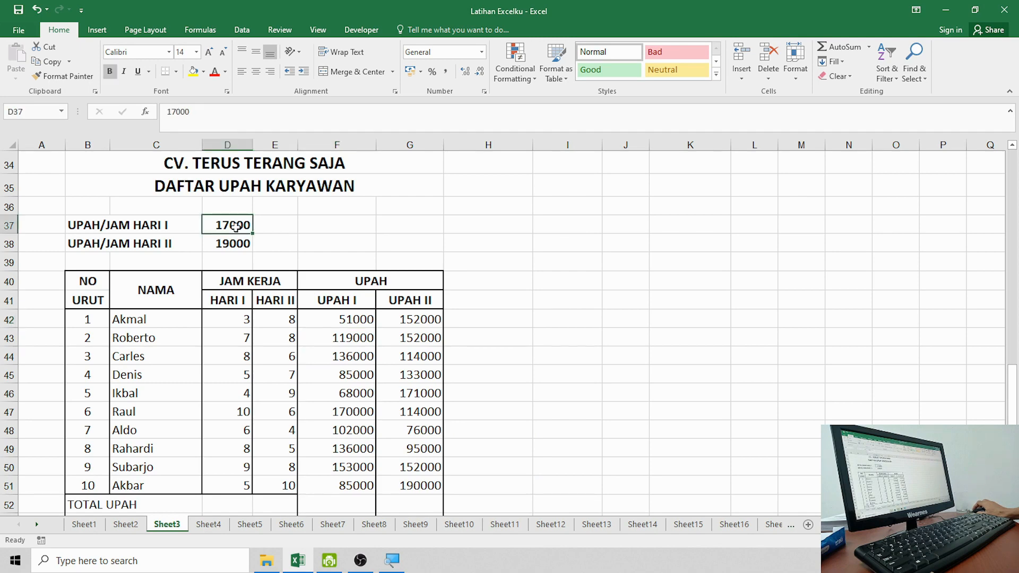
click(351, 320)
Step: Enter the relative formula =D37*D42 in H42, which shows 51000
click(505, 317)
text(=)
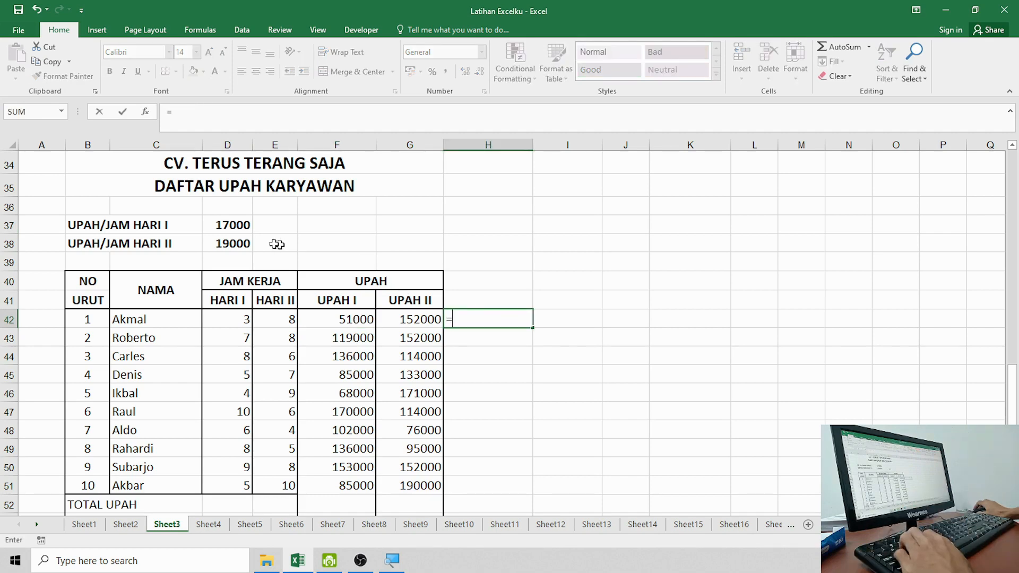
click(234, 227)
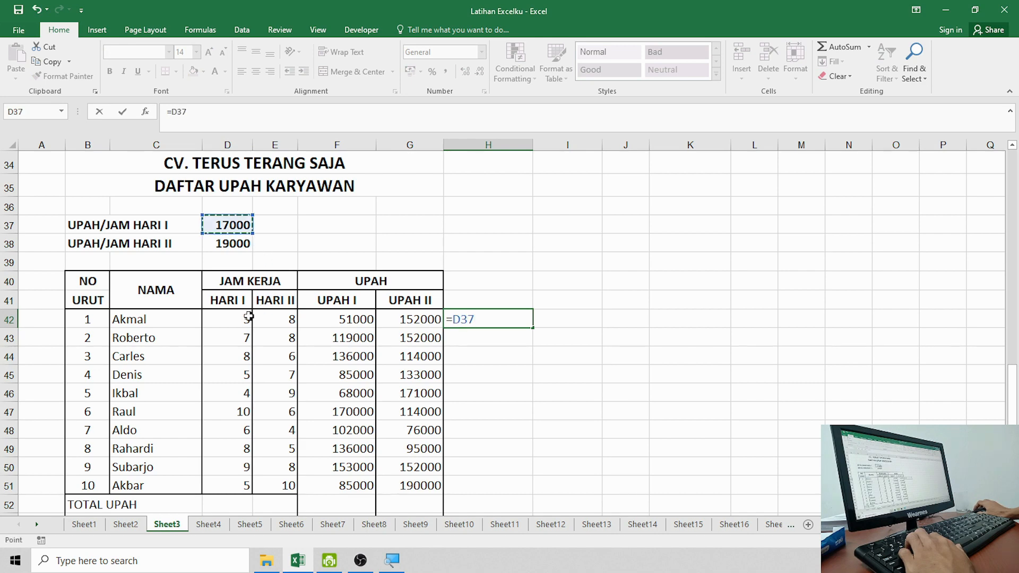
text(*)
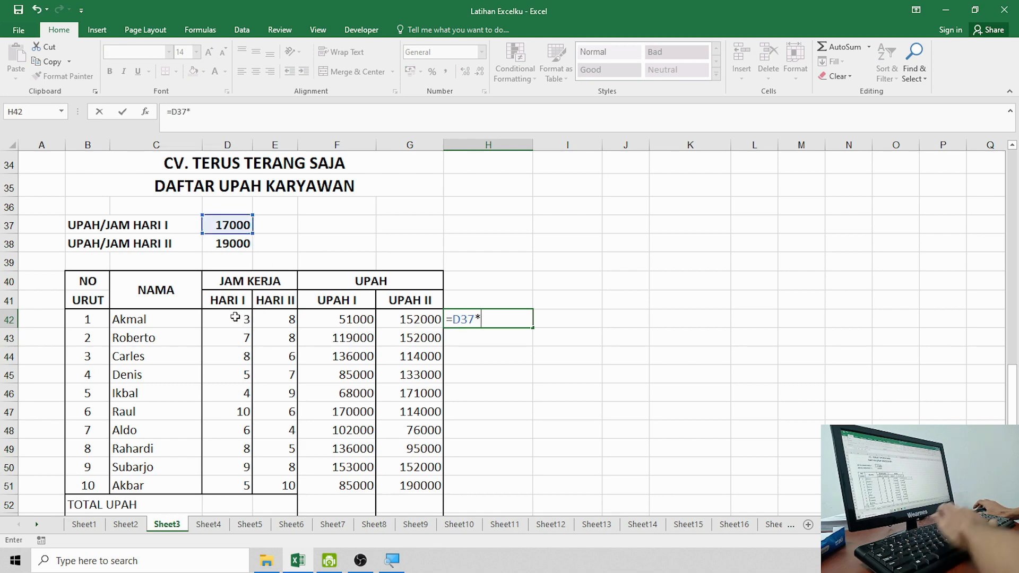
click(242, 318)
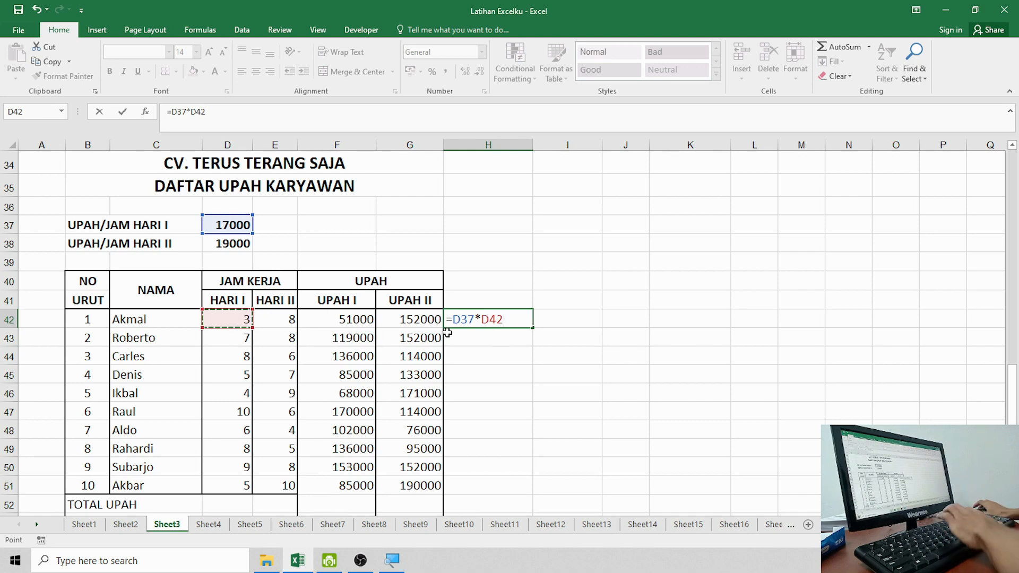
key(Return)
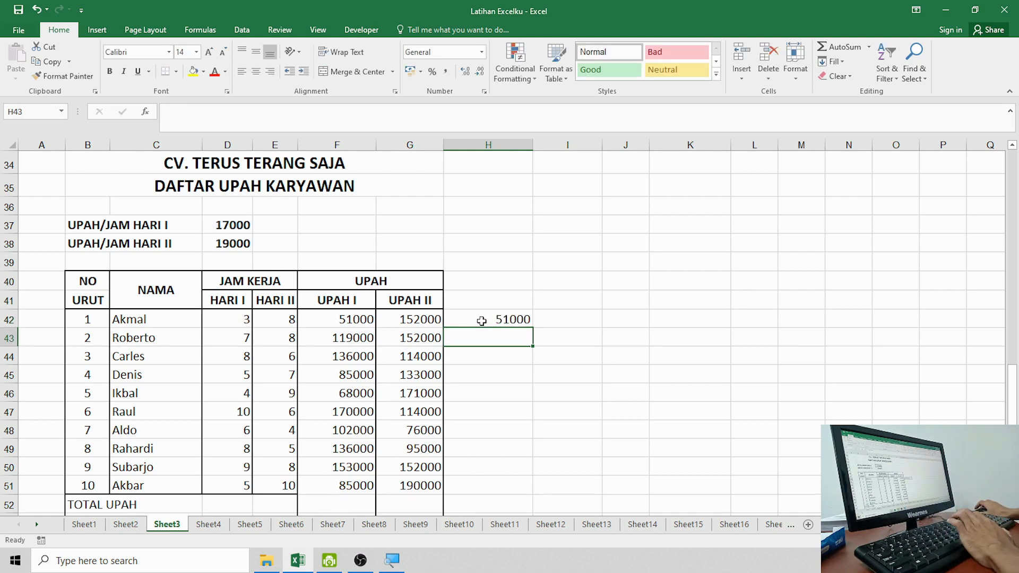
click(477, 321)
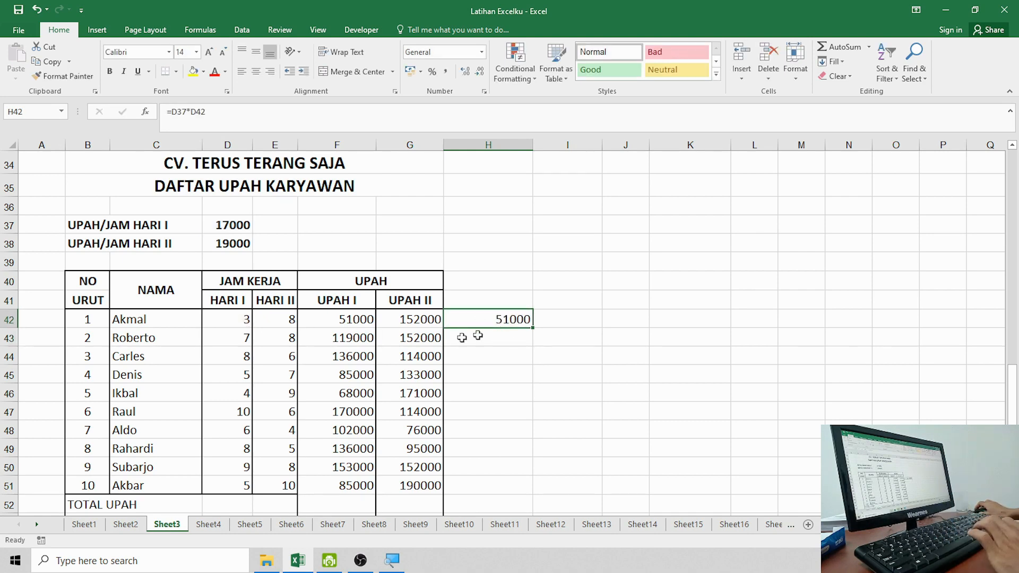
click(542, 338)
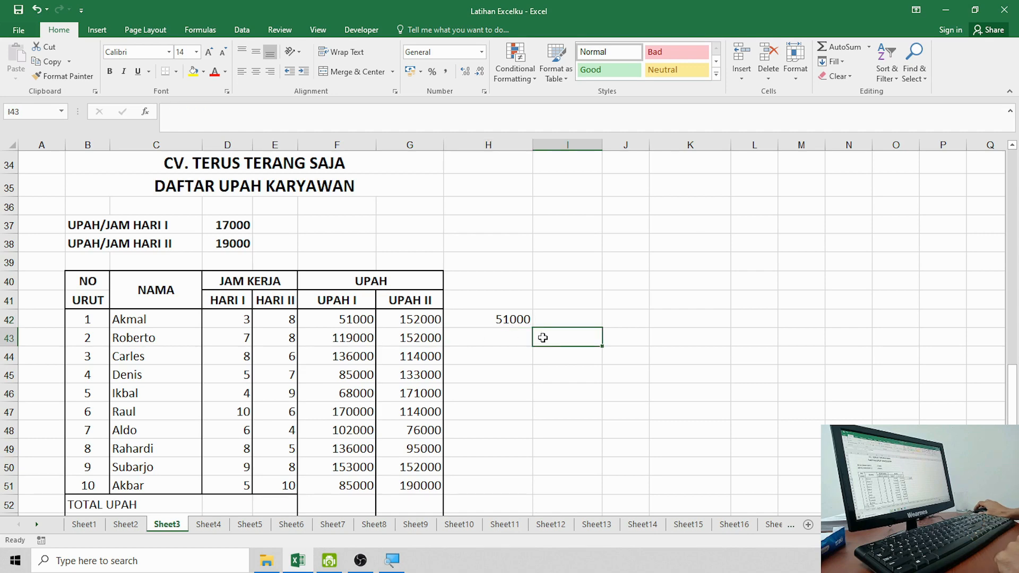
click(523, 320)
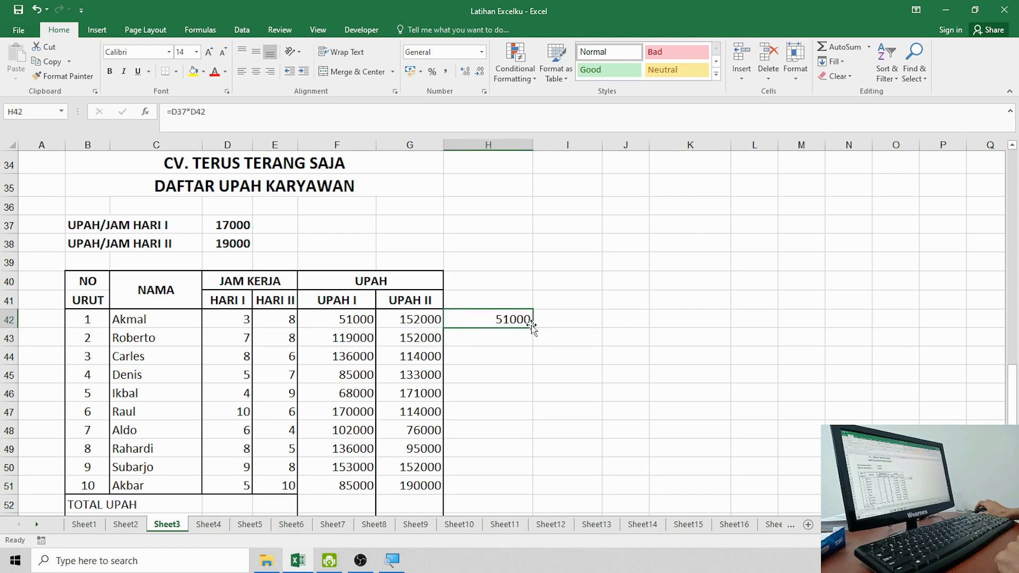
Step: Fill H42's relative formula down to H51 and compare the row 42 and 43 results
drag(532, 328, 522, 488)
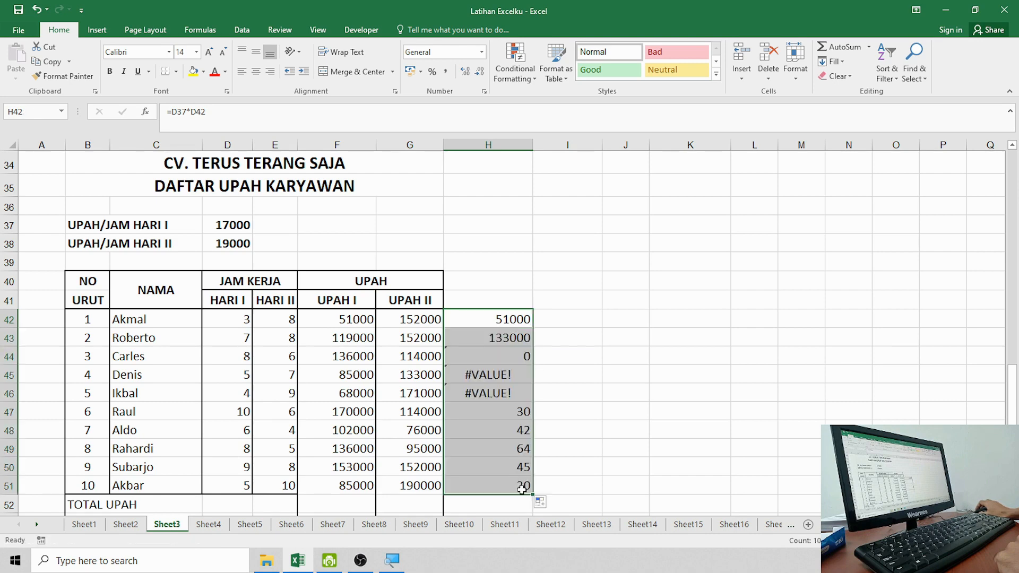
click(518, 361)
click(514, 340)
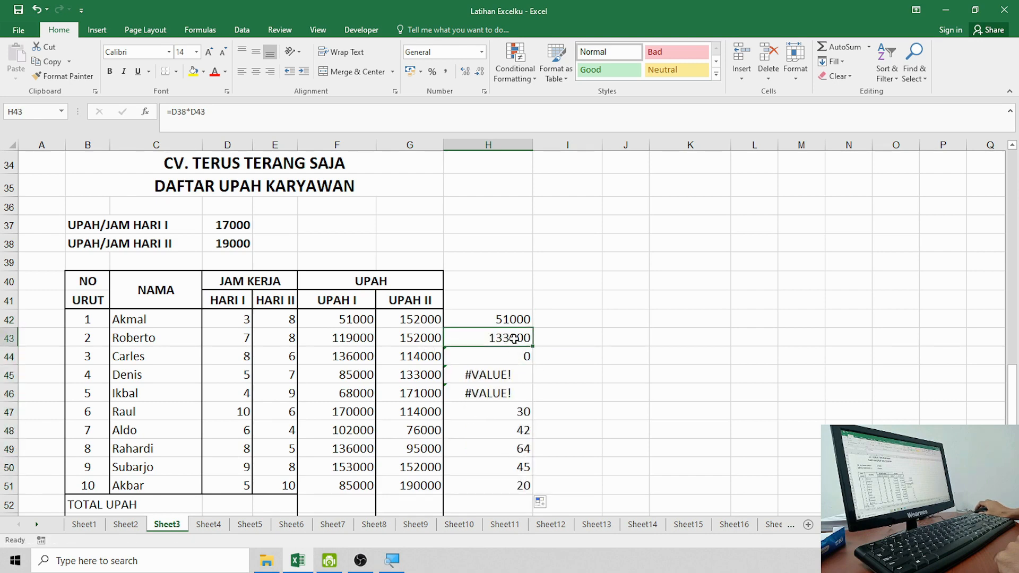
click(508, 316)
click(506, 335)
click(505, 319)
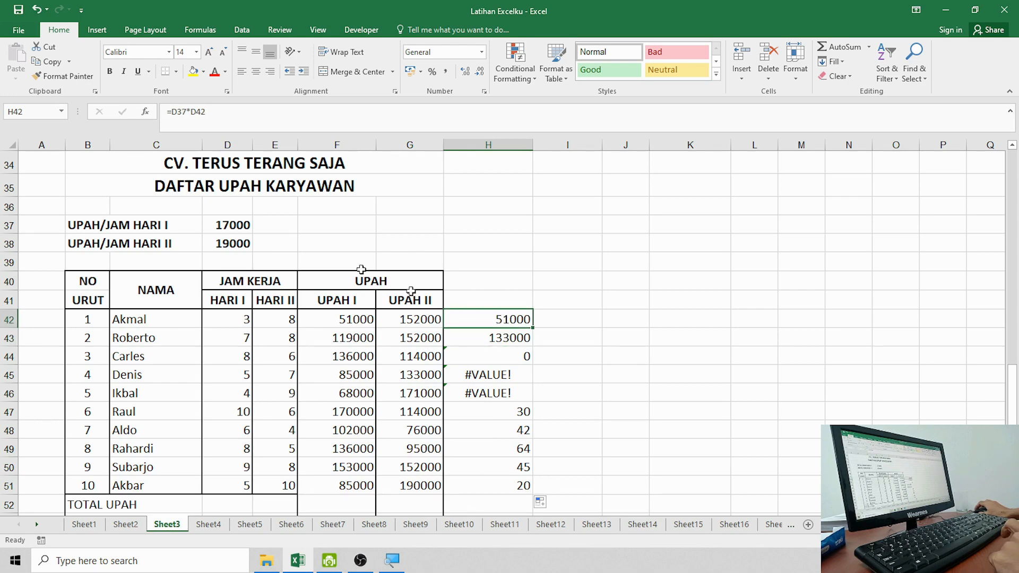
click(508, 338)
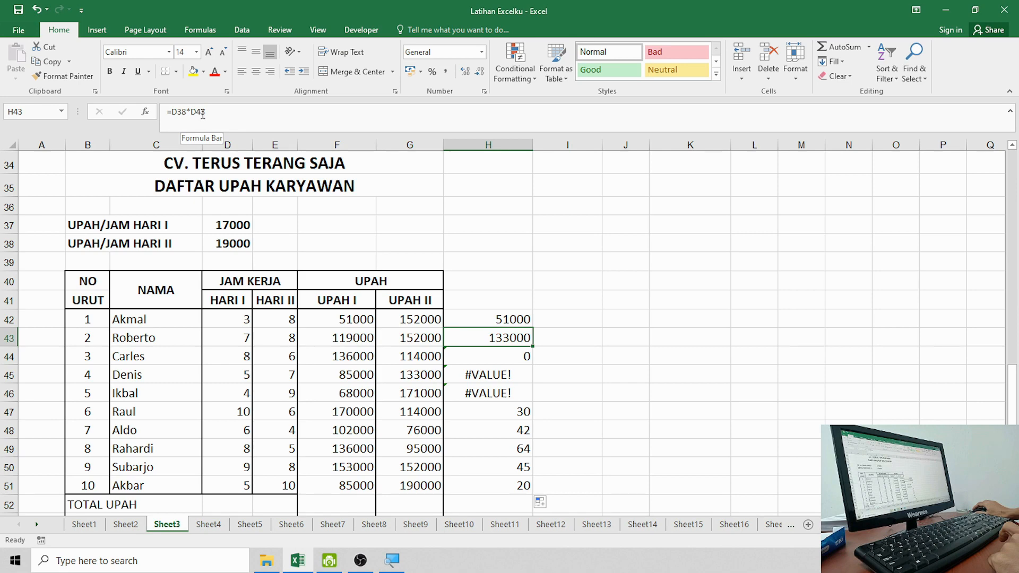
Step: Trace the shifted rate references to D38 and empty D39, then delete H42:H51
click(231, 247)
click(510, 358)
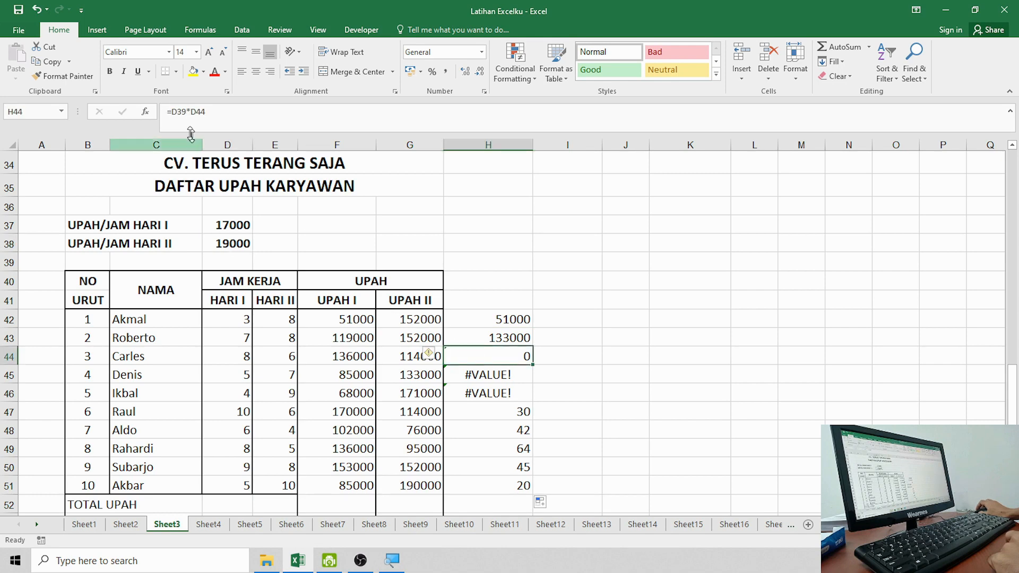
click(232, 262)
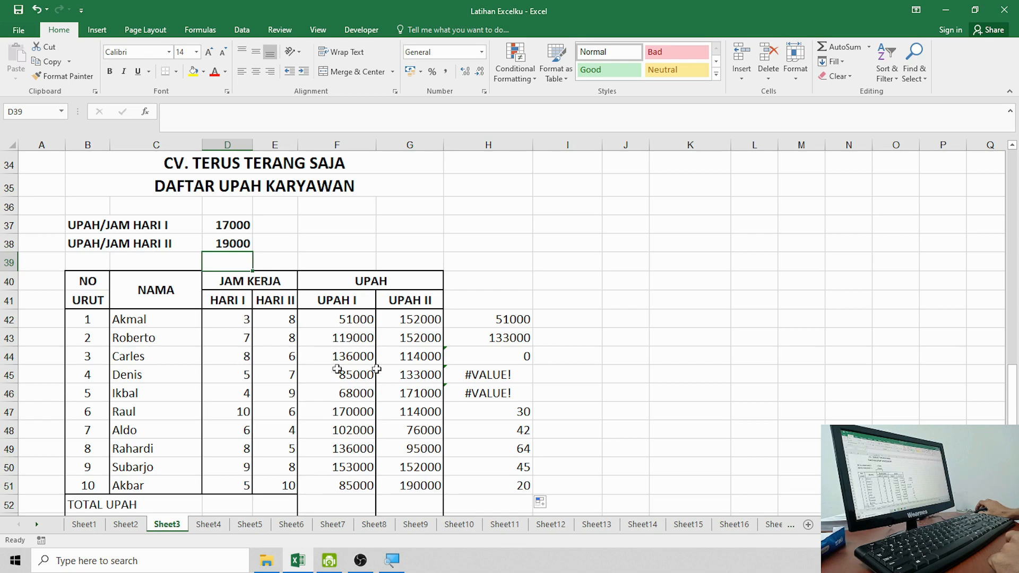
click(520, 375)
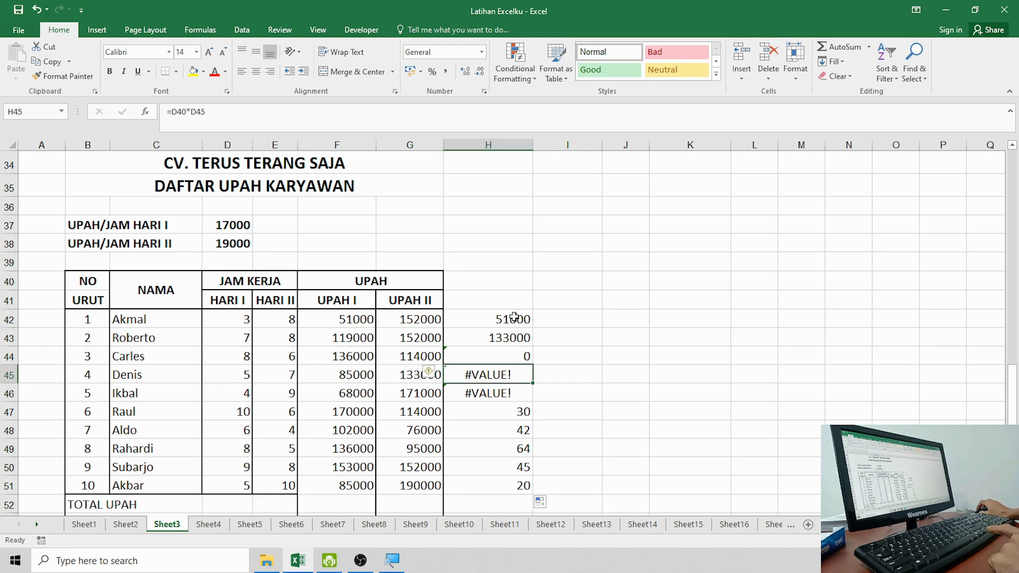
drag(512, 318, 511, 482)
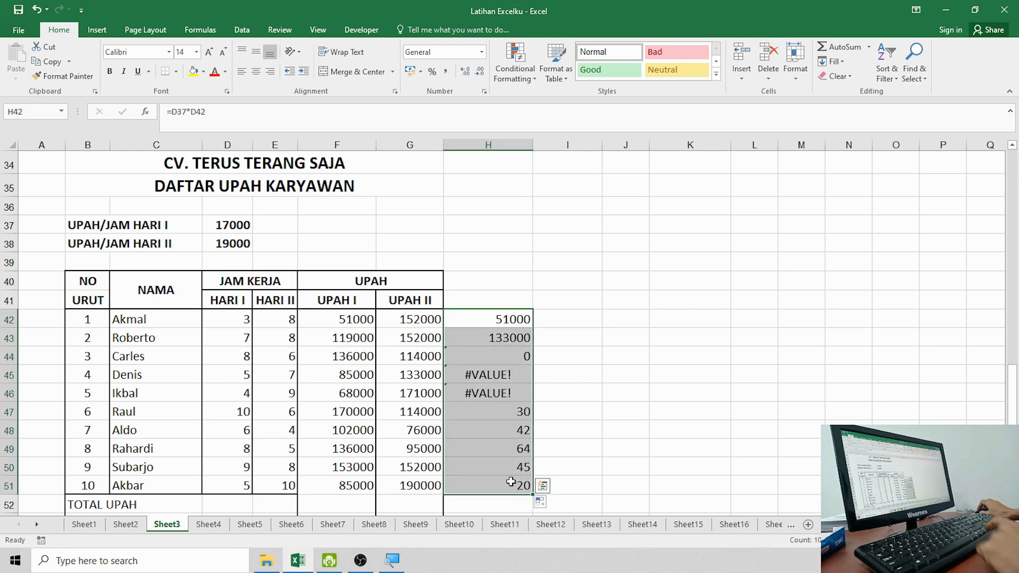
key(Delete)
click(321, 318)
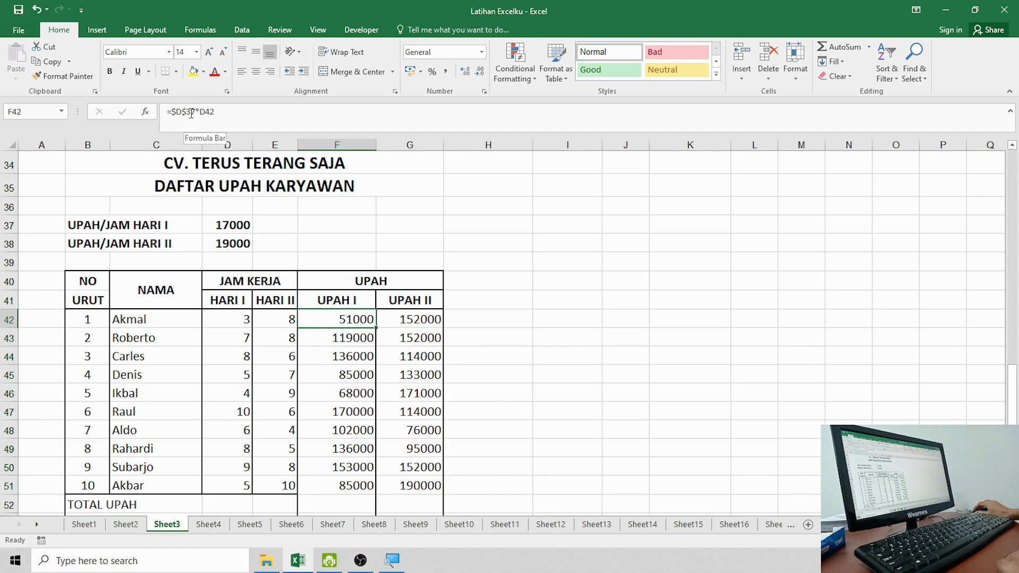
click(226, 229)
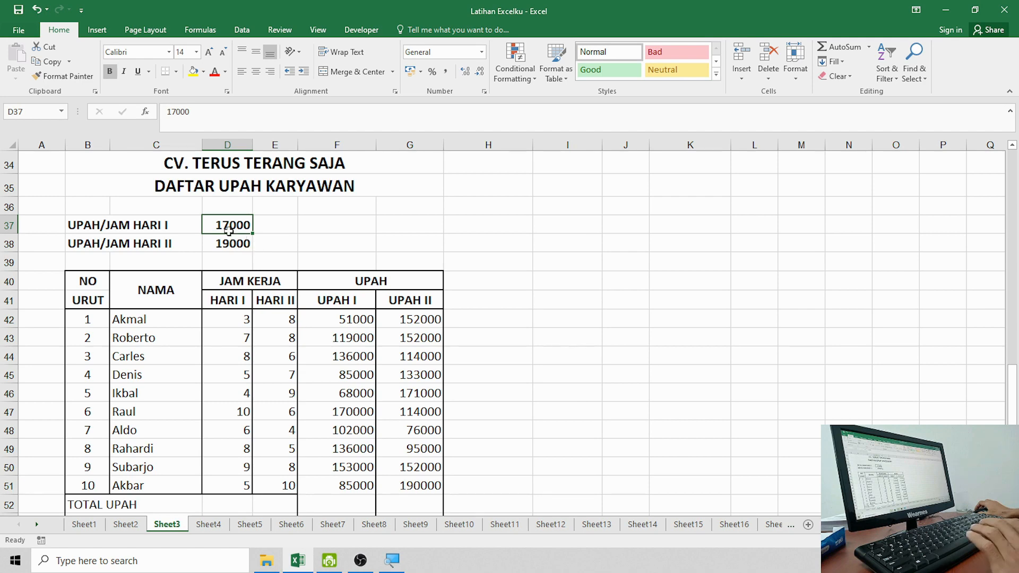
click(337, 318)
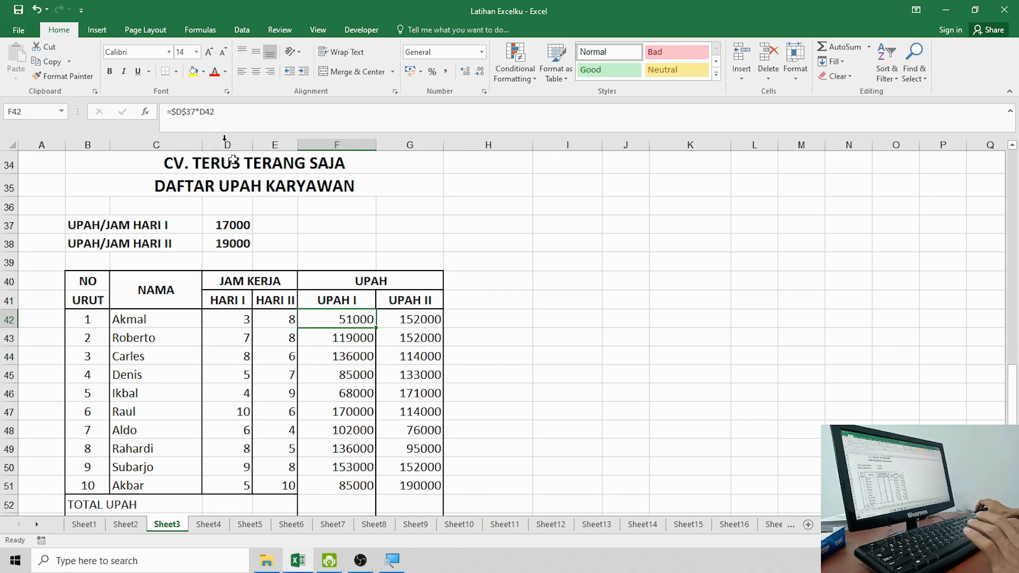
click(347, 338)
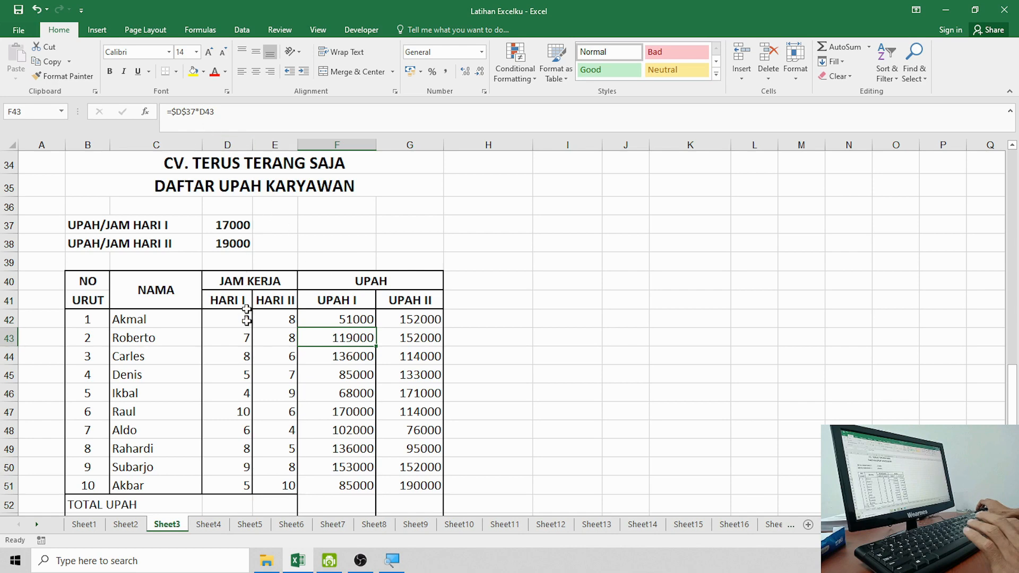
click(329, 356)
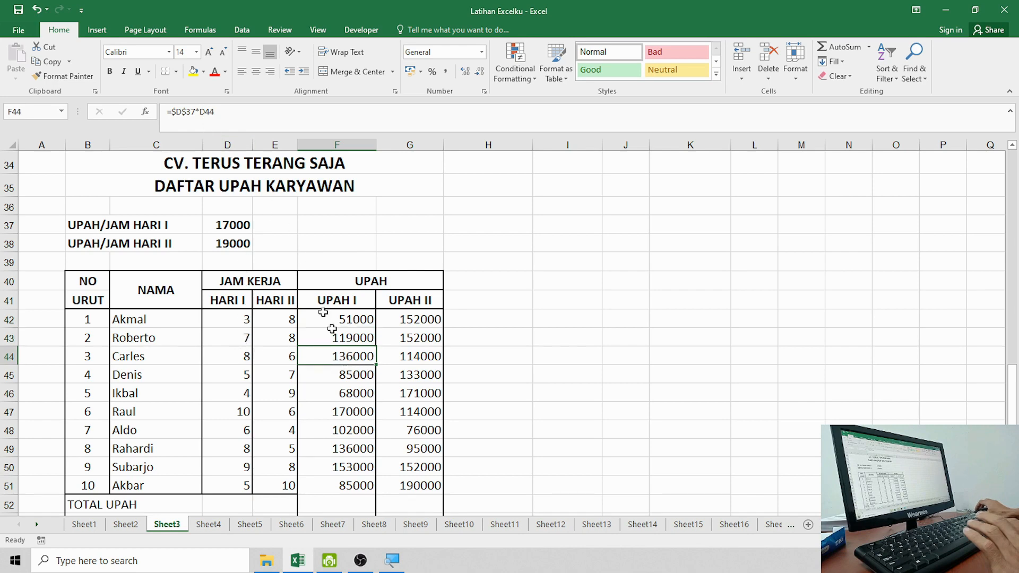
click(238, 364)
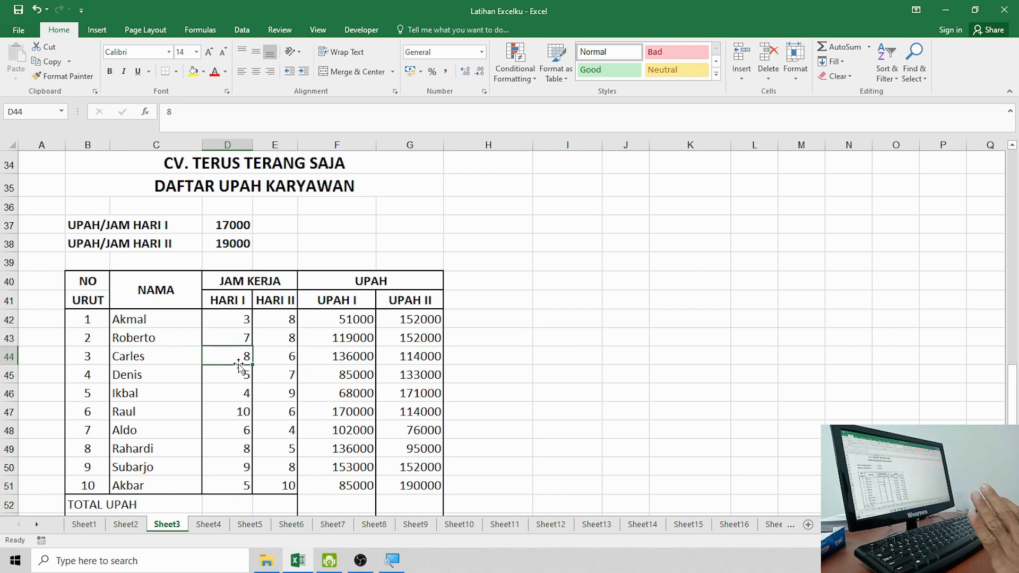
Step: Scroll to the summary rows and select Akbar's UPAH I and UPAH II cells F51:G51
scroll(239, 363, down, 2)
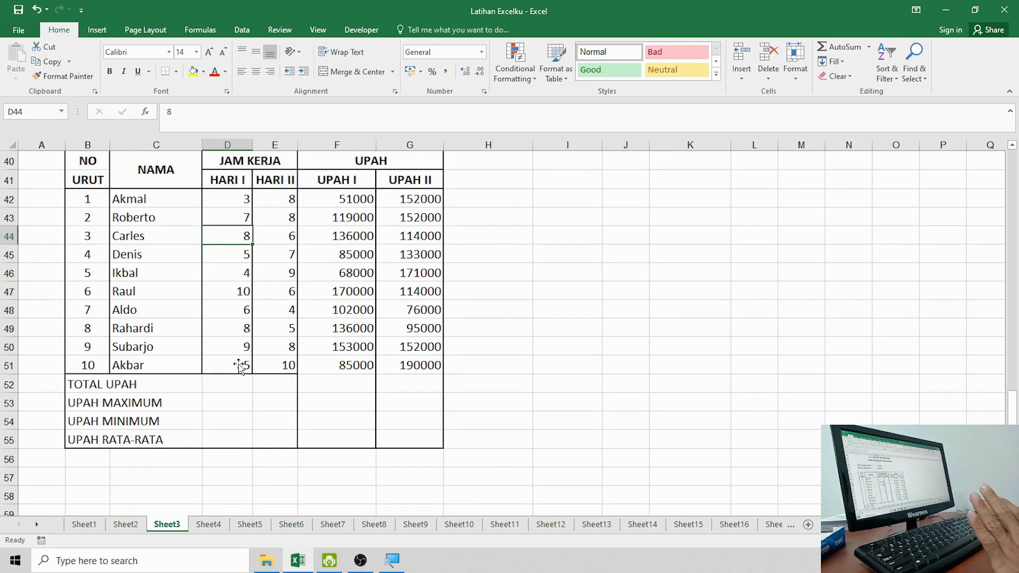
click(306, 368)
click(391, 365)
click(397, 332)
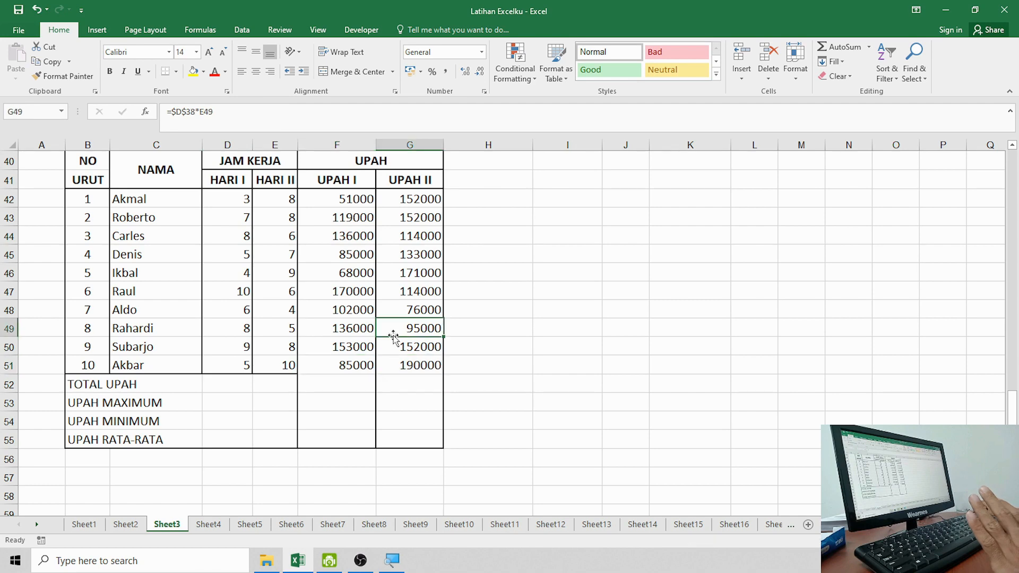
drag(332, 367, 405, 364)
click(510, 384)
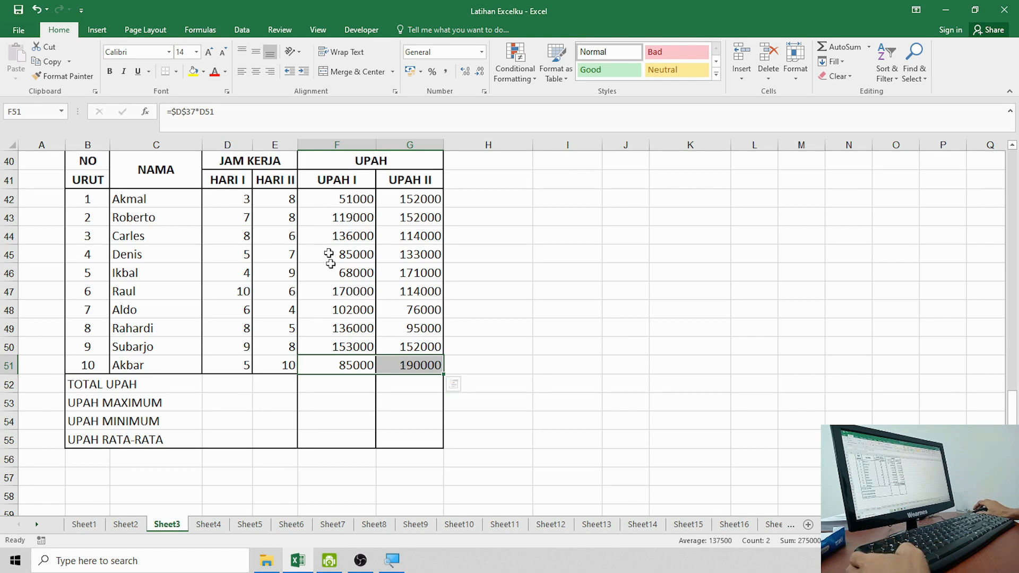
Step: Apply a bottom border to F51:G51 through Format Cells' Border settings (Ctrl+1)
right_click(354, 373)
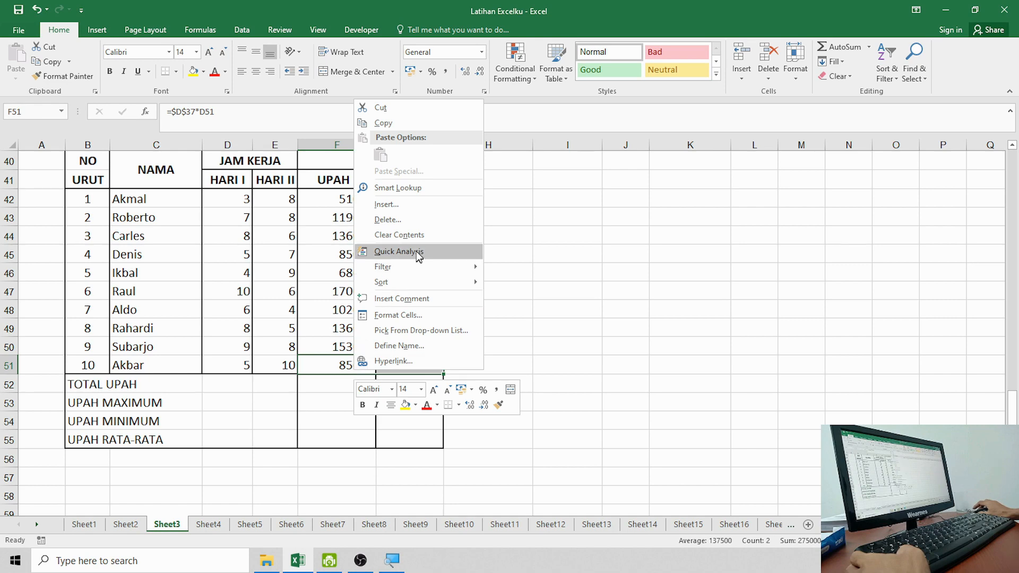
click(596, 307)
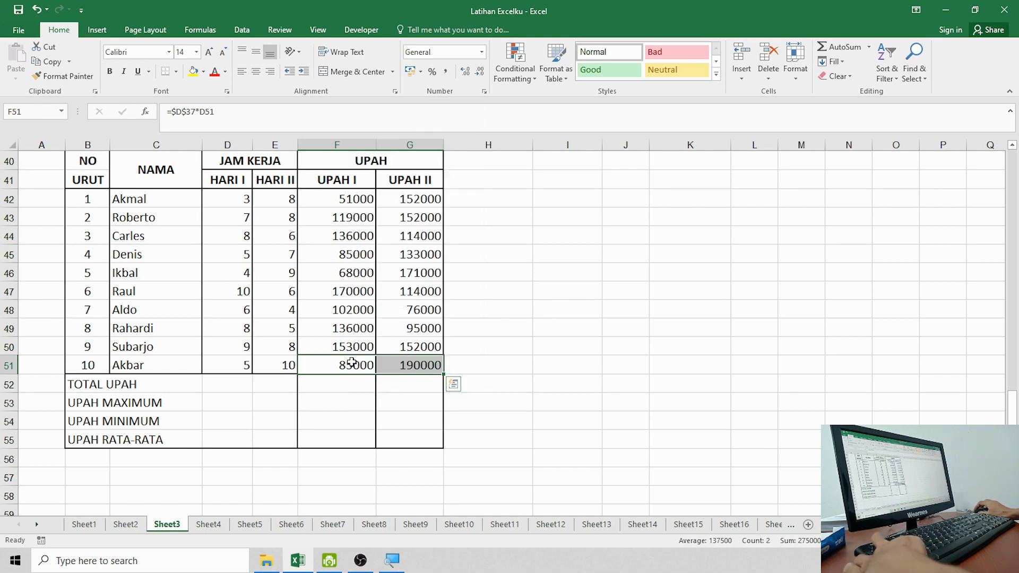
key(ctrl+1)
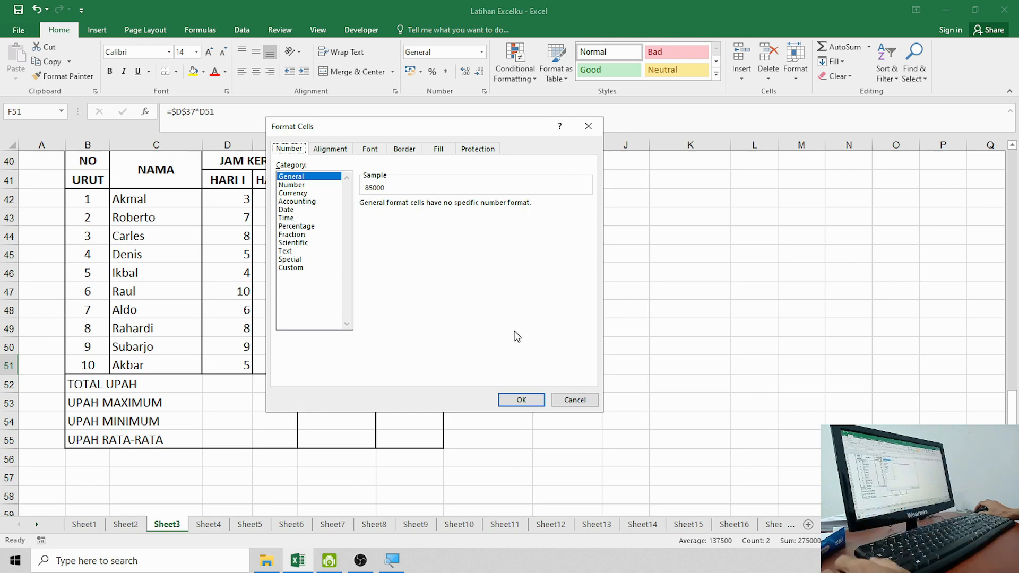
click(399, 151)
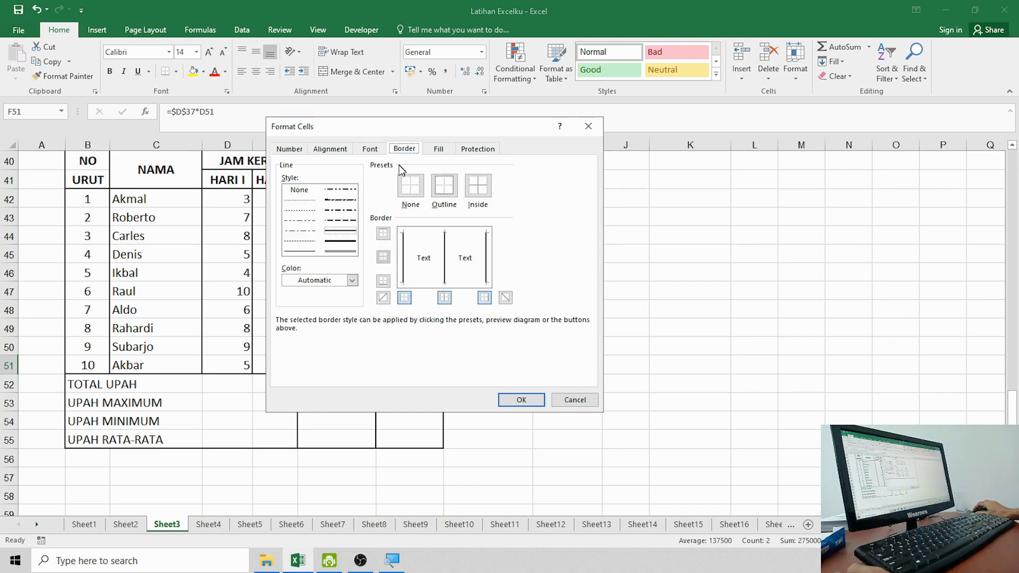
drag(387, 127, 586, 109)
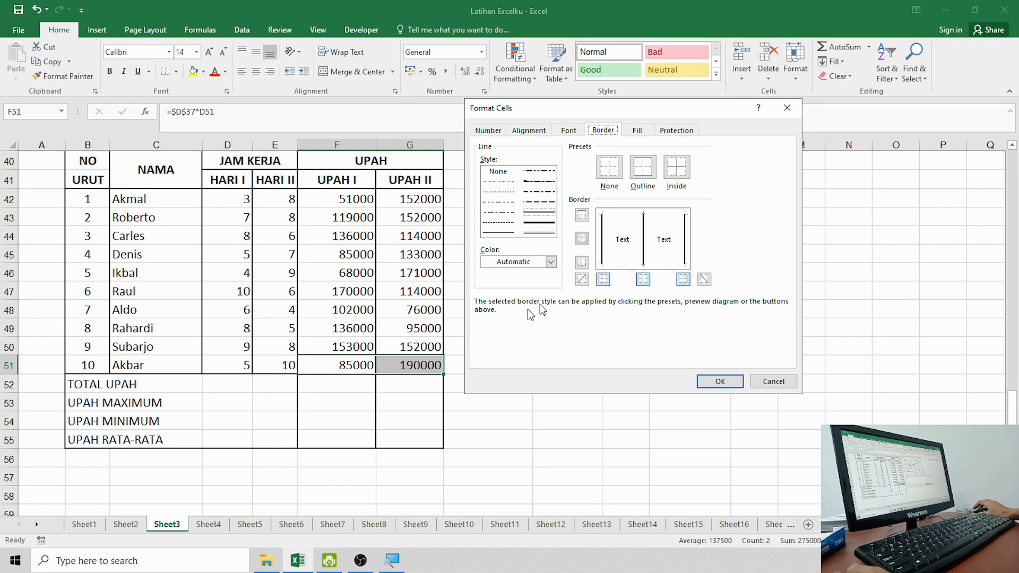
click(617, 264)
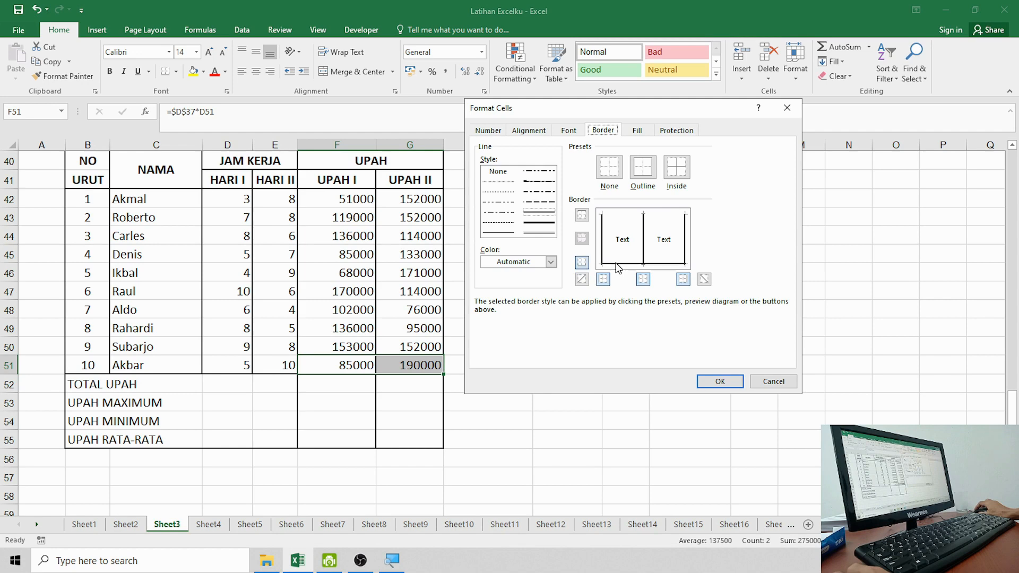
click(731, 382)
click(568, 383)
click(516, 399)
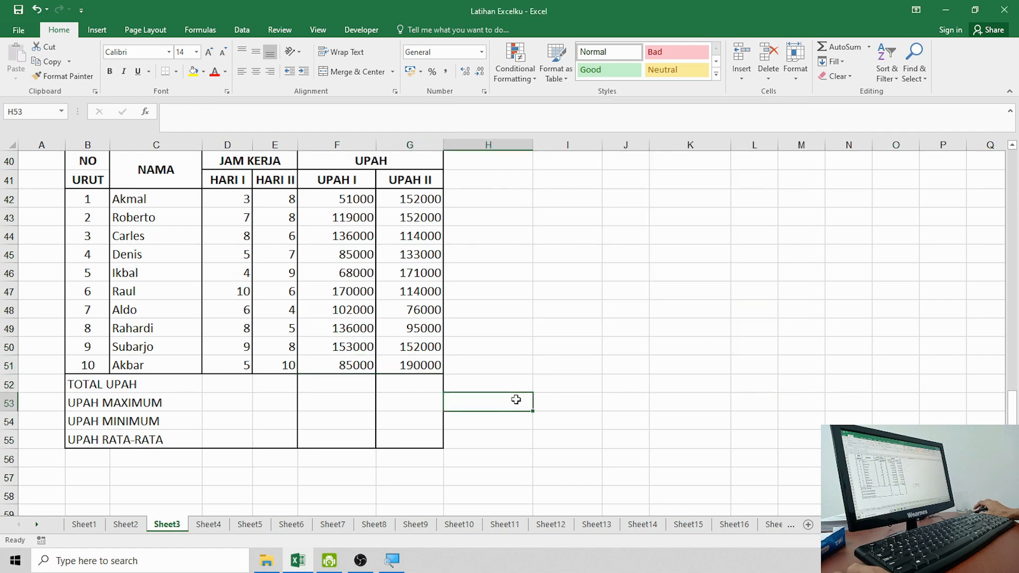
click(477, 442)
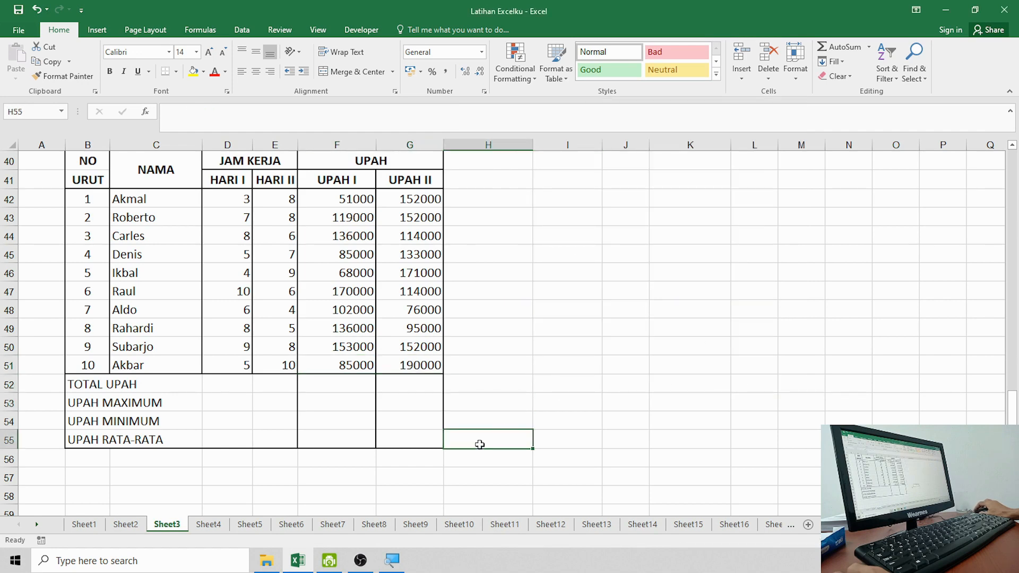
click(95, 386)
click(198, 424)
drag(101, 387, 164, 437)
click(125, 524)
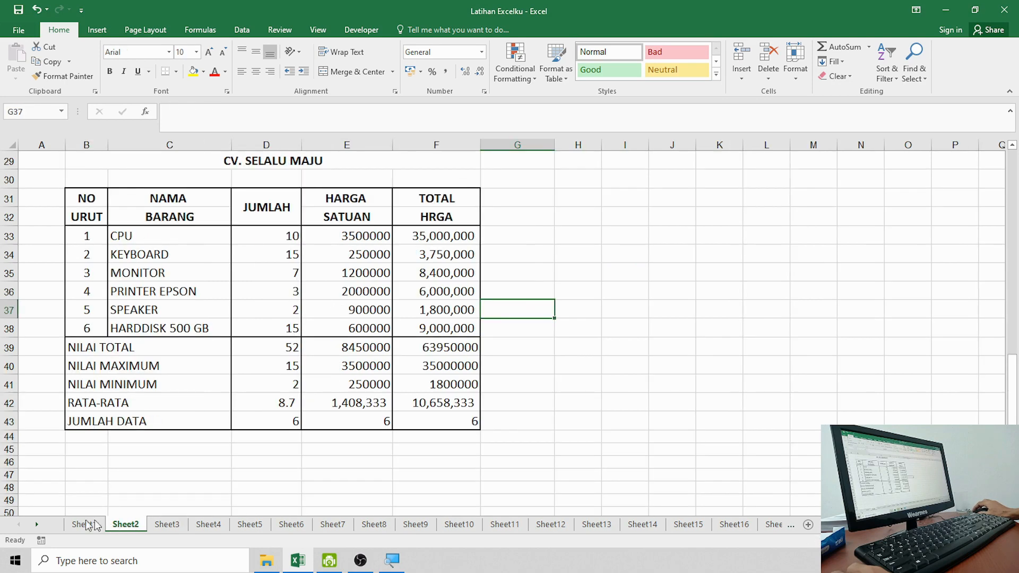
click(78, 525)
click(125, 525)
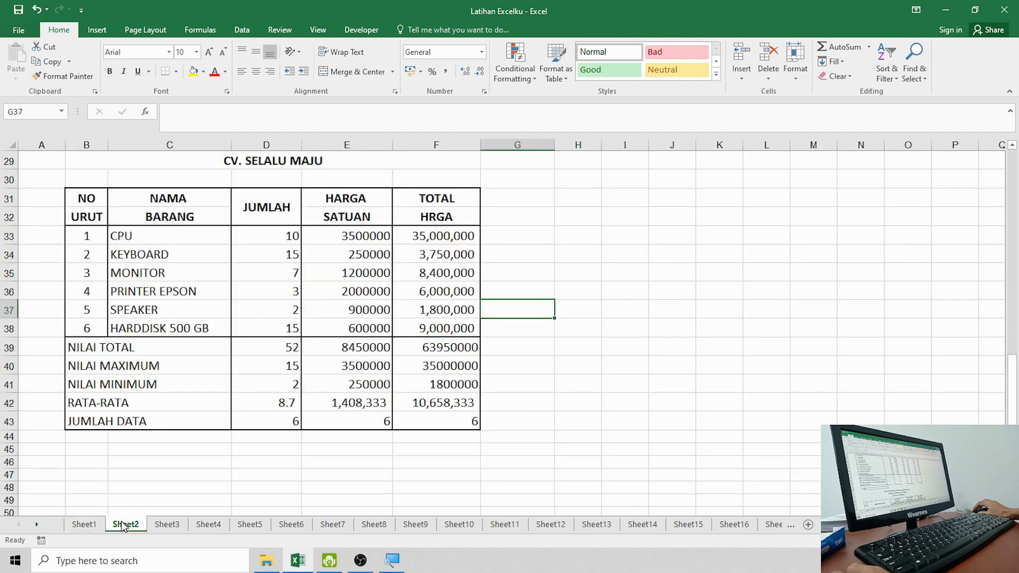
click(167, 526)
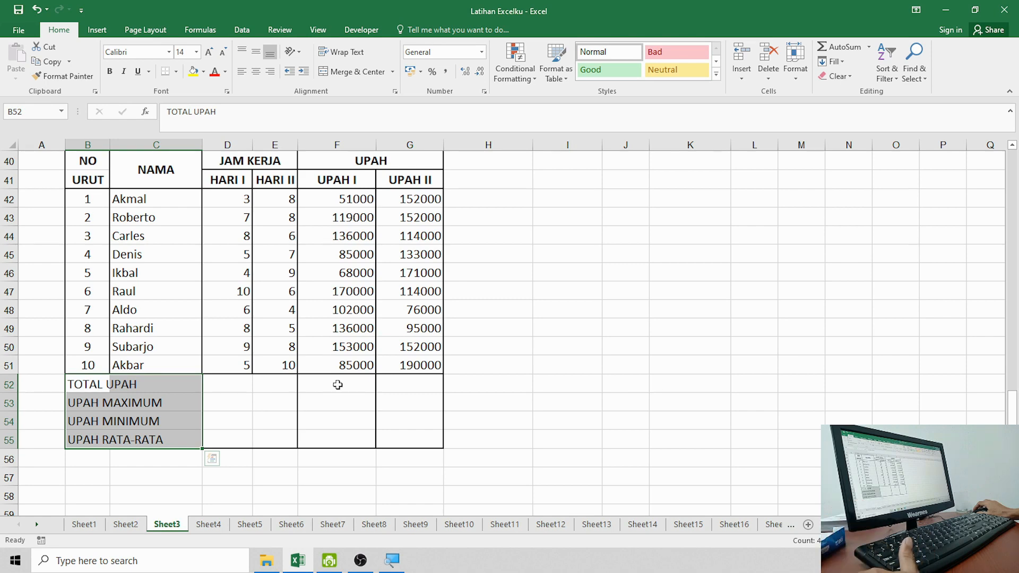
Step: Enter =SUM(F42:F51) in F52 and =MAX(F42:F51) in F53, giving 1105000 and 170000
click(338, 384)
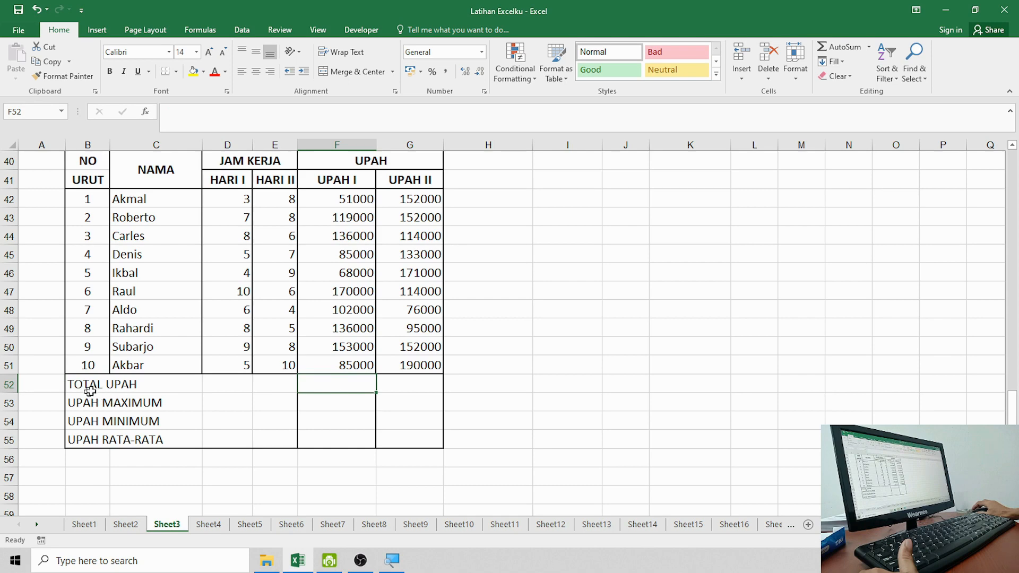
drag(356, 197, 354, 365)
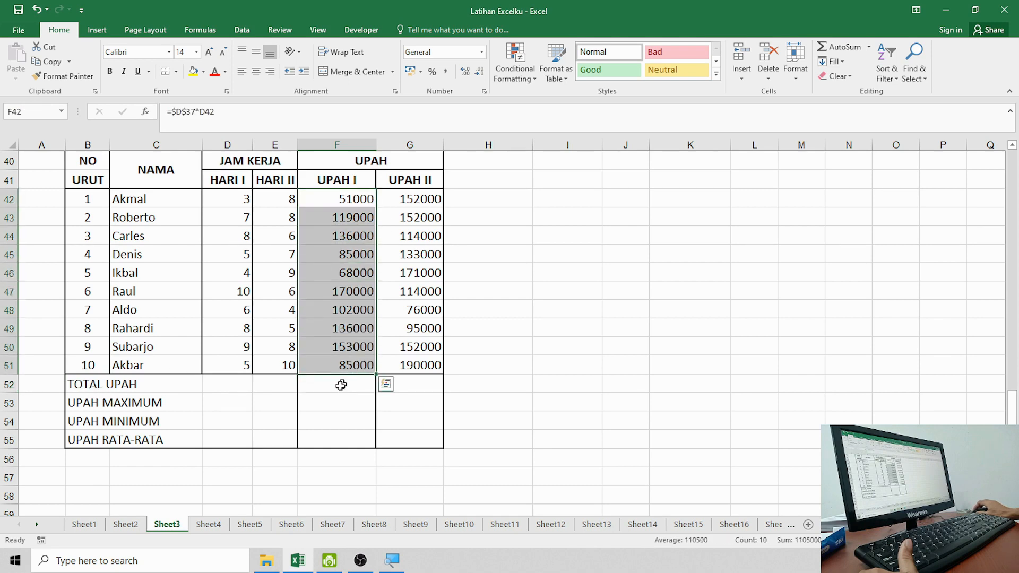
click(340, 385)
text(=)
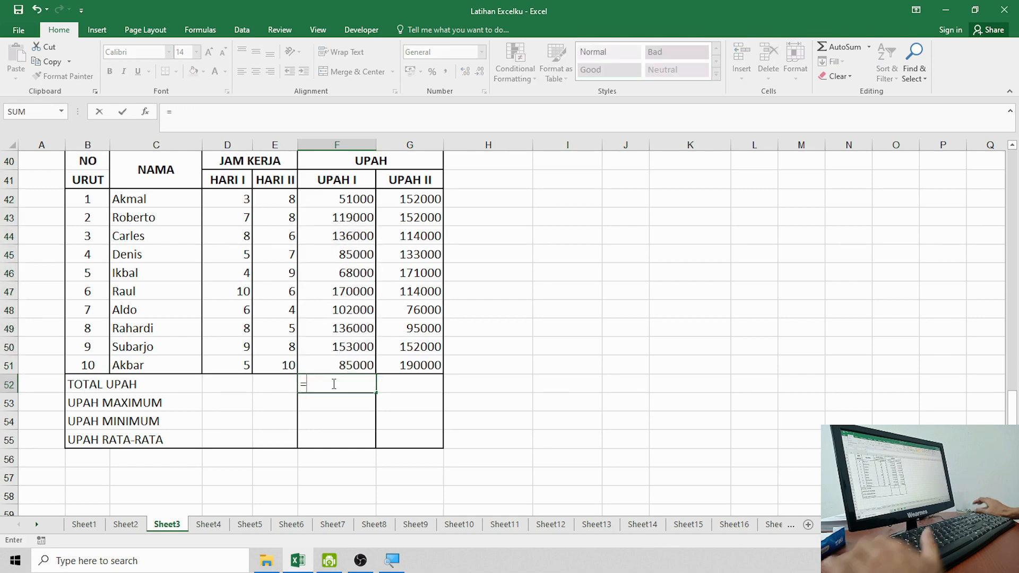
text(SUM()
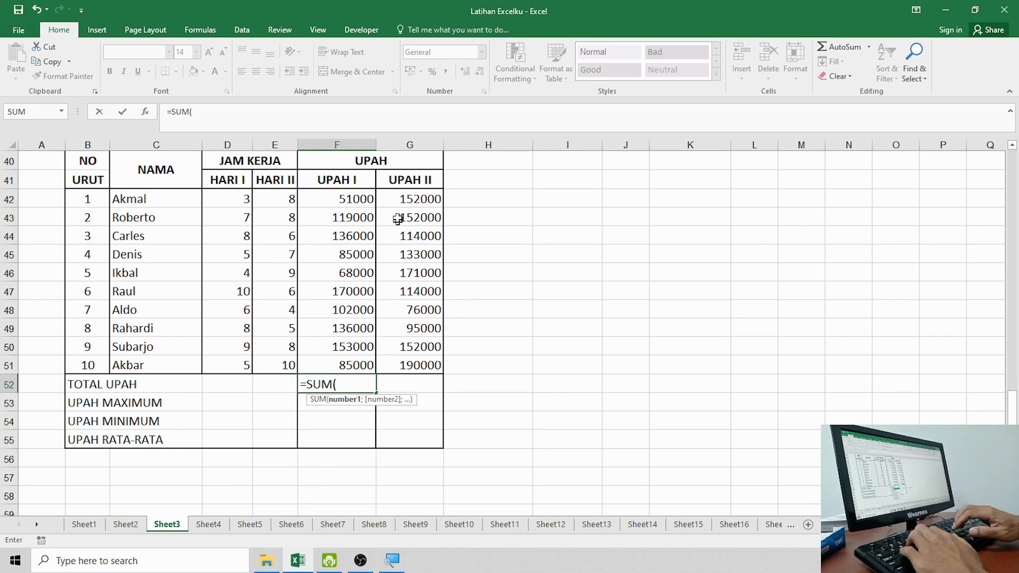
drag(346, 198, 368, 368)
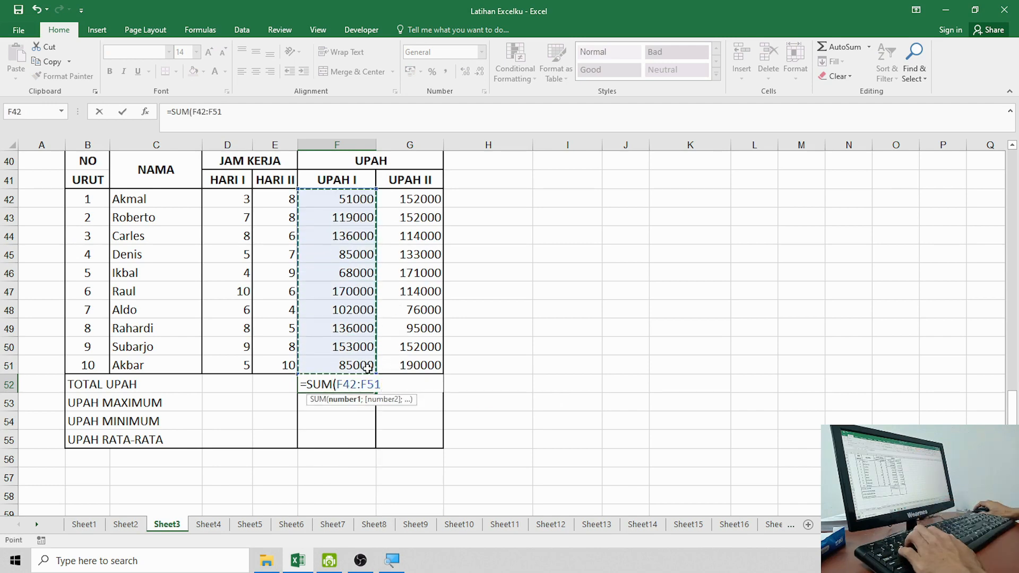
key(Return)
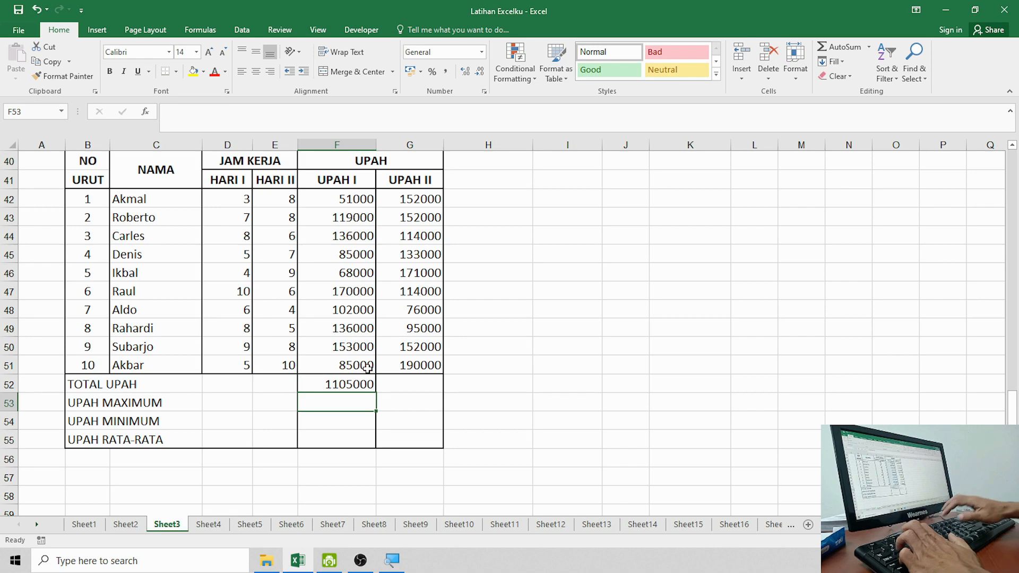
text(=)
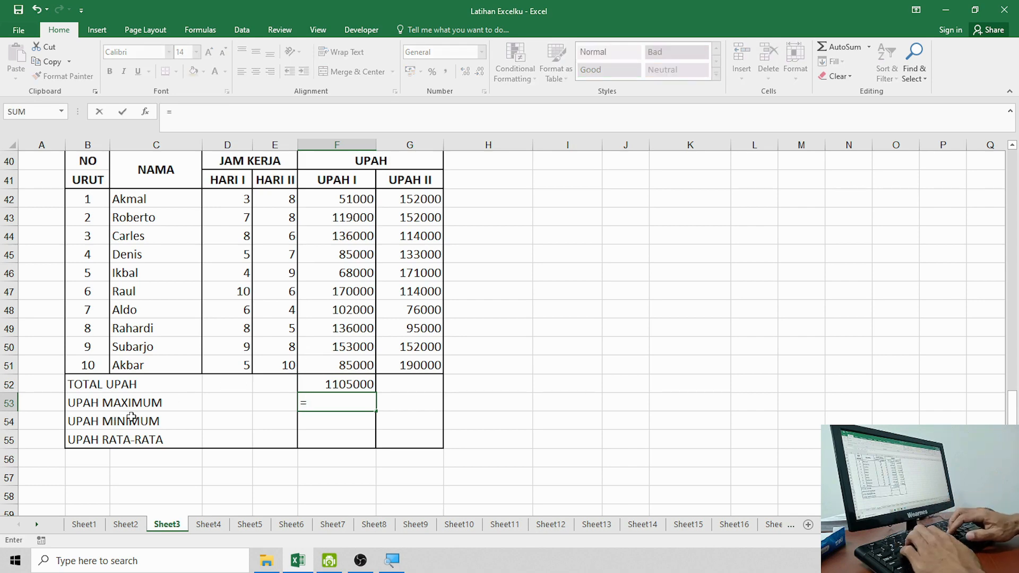
text(MAX()
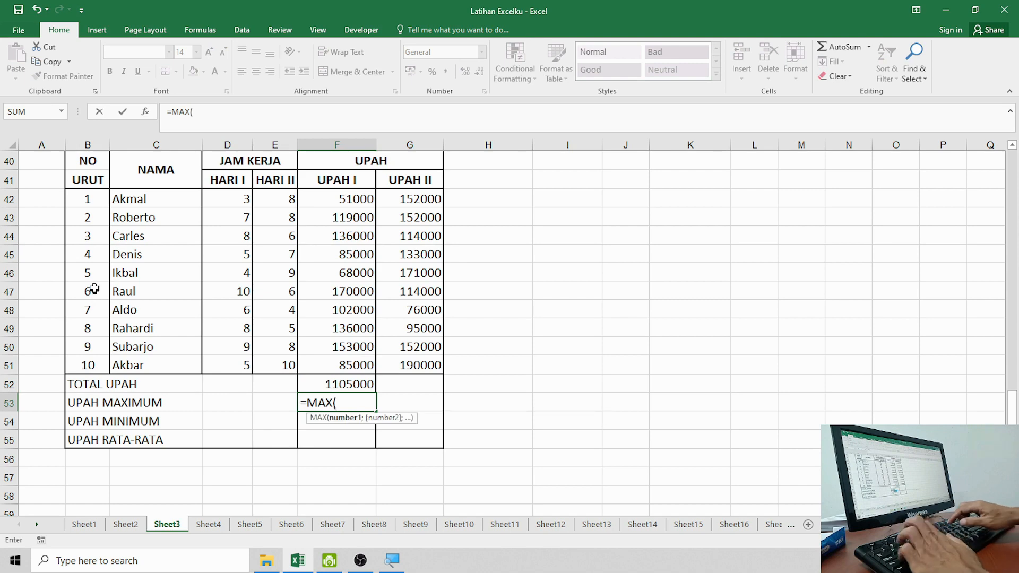
drag(344, 201, 361, 361)
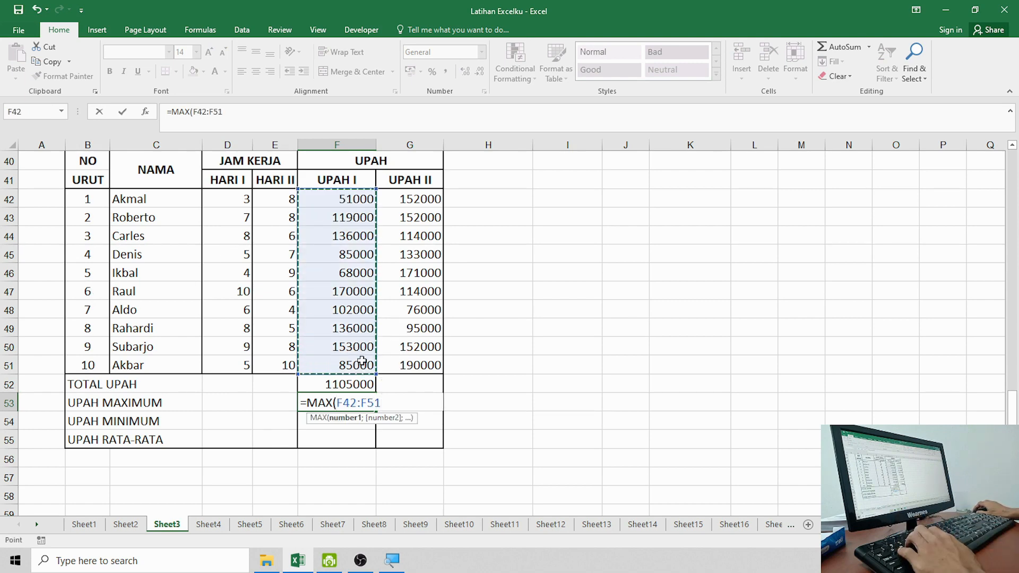
text())
key(Return)
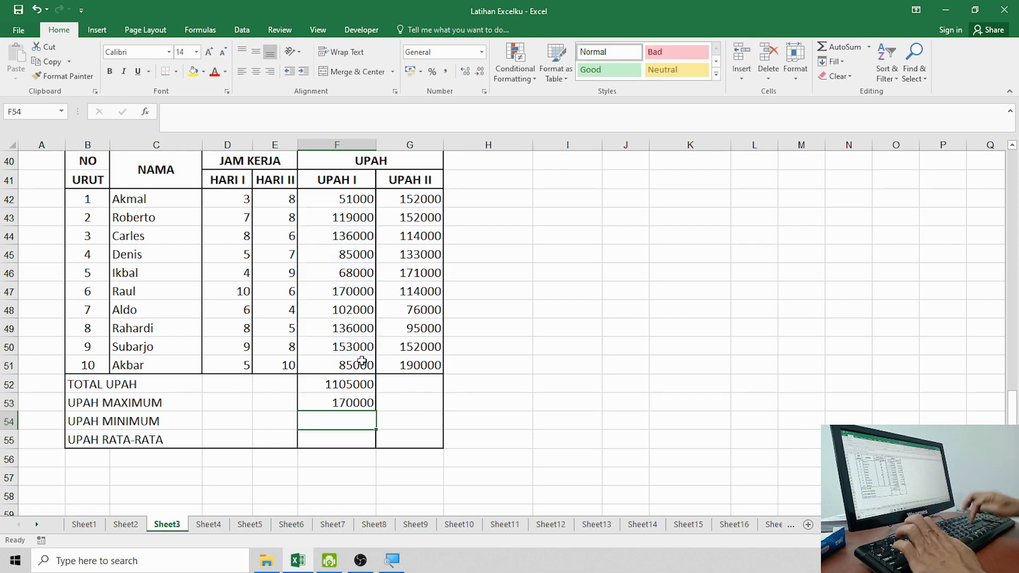
Step: Enter =MIN(F42:F51) in F54 and =AVERAGE(F42:F51) in F55, giving 51000 and 110500
text(=)
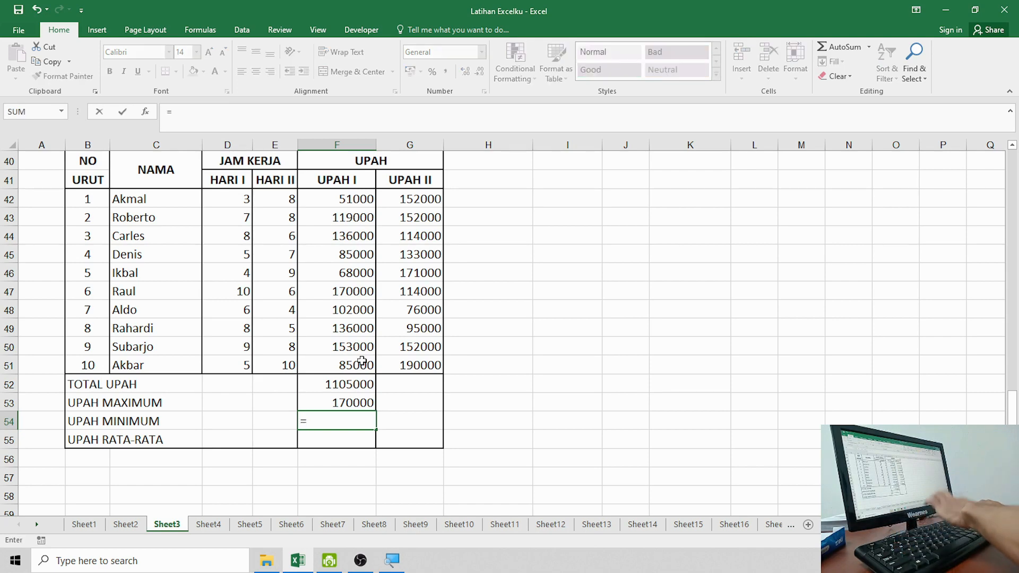
text(MIN()
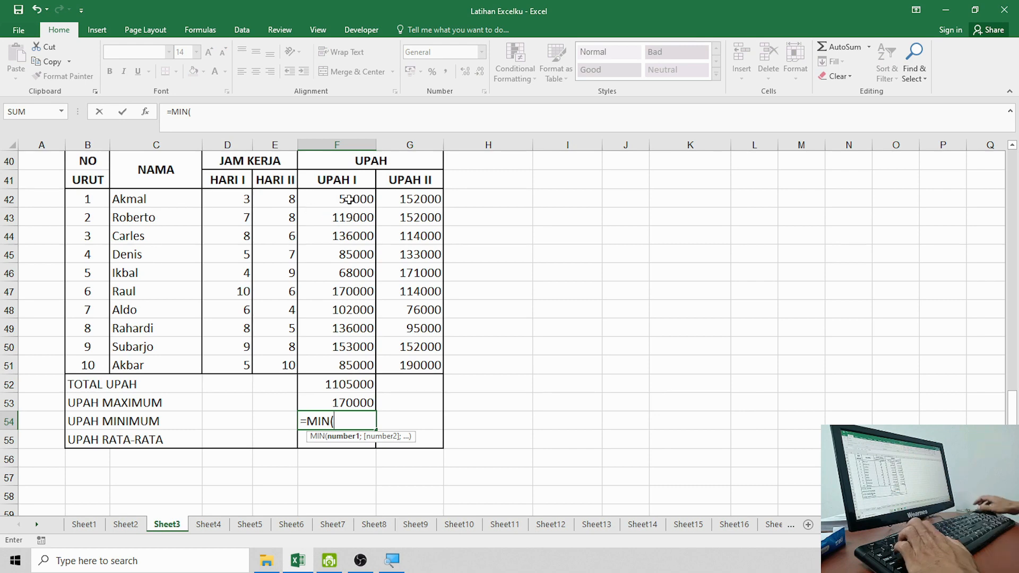
drag(349, 200, 350, 359)
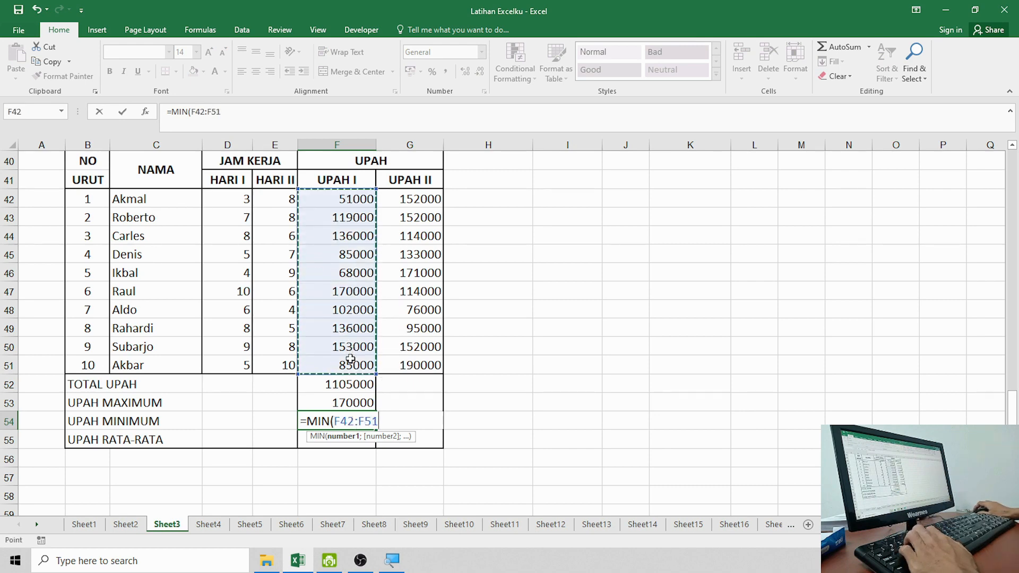
text())
key(Return)
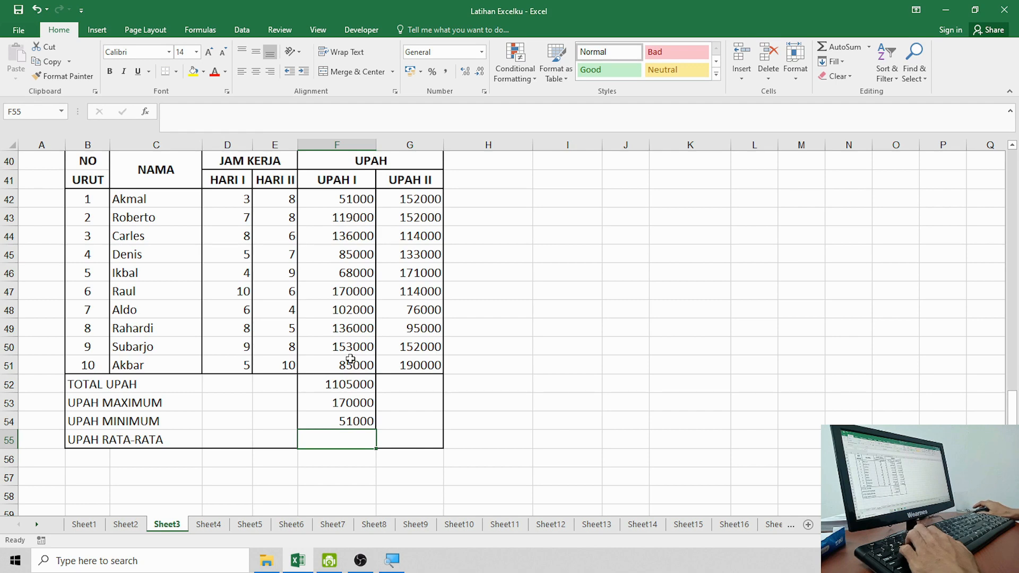
text(=A)
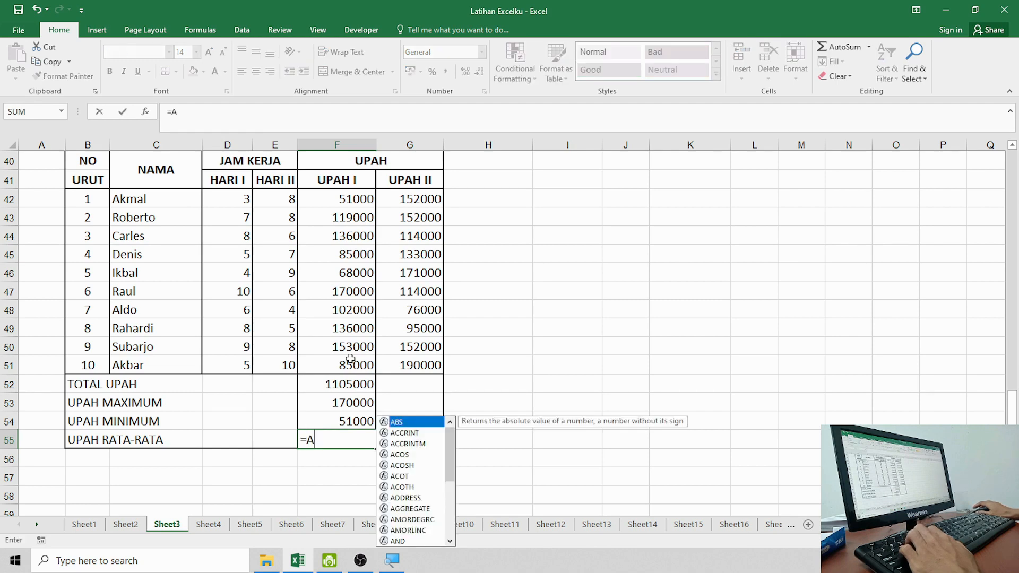
text(VERAGE()
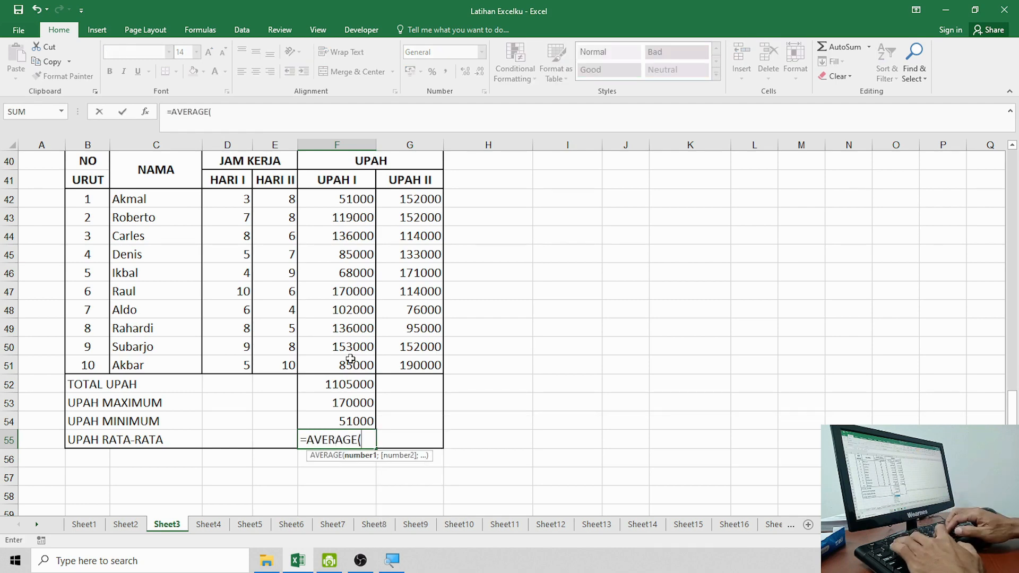
drag(352, 194, 360, 367)
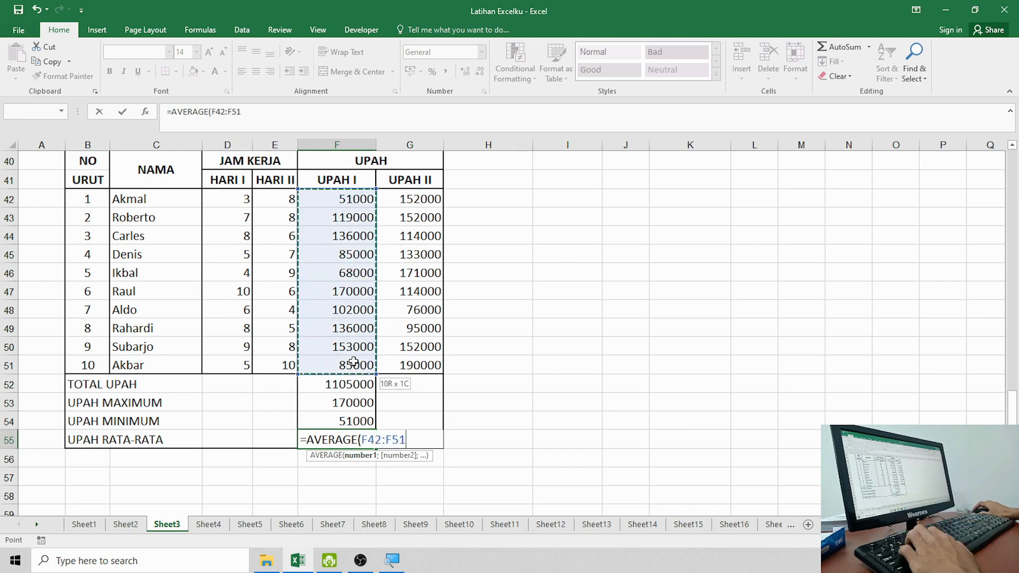
text())
key(Return)
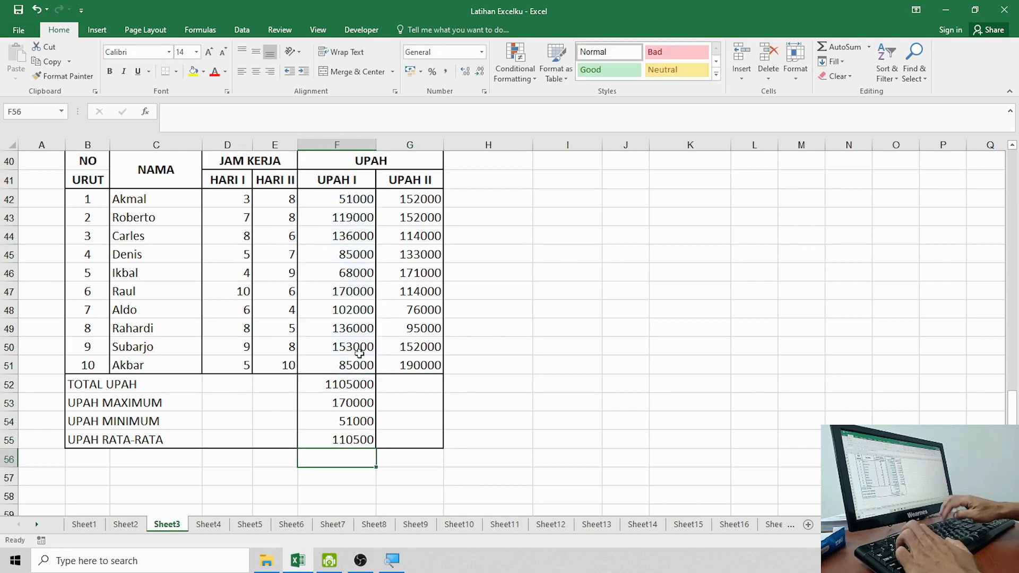
Step: Fill the four UPAH I summary formulas right into G52:G55
drag(329, 382, 428, 447)
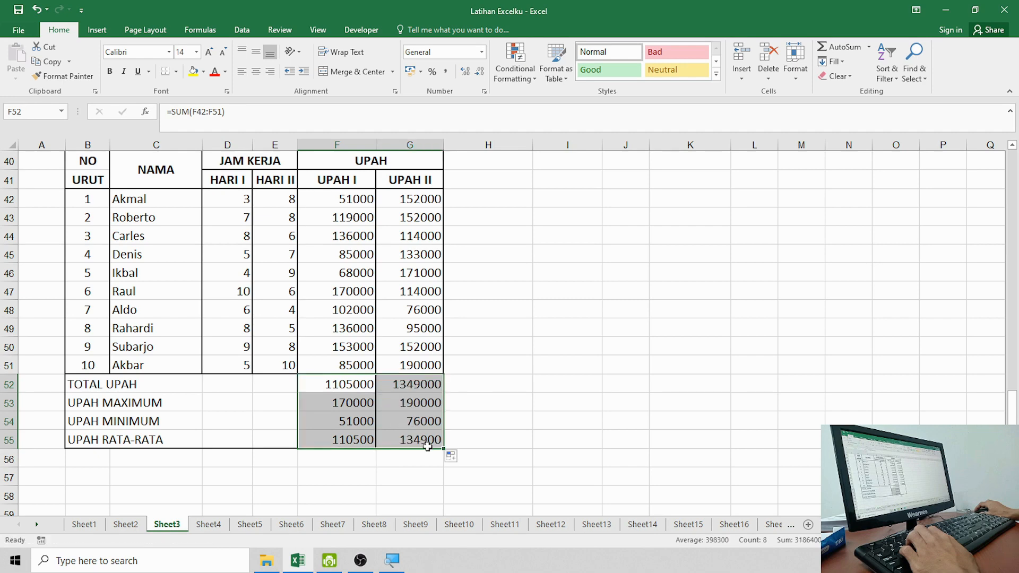
click(412, 385)
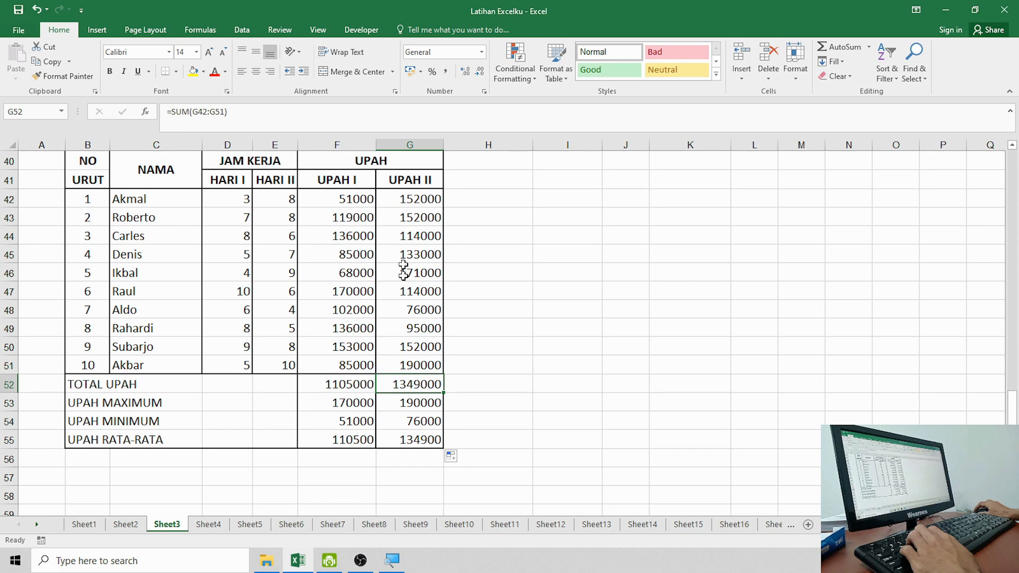
click(423, 399)
Step: Check the UPAH II results: total 1349000, maximum 190000, minimum 76000, average 134900
drag(360, 382, 355, 441)
scroll(298, 337, up, 1)
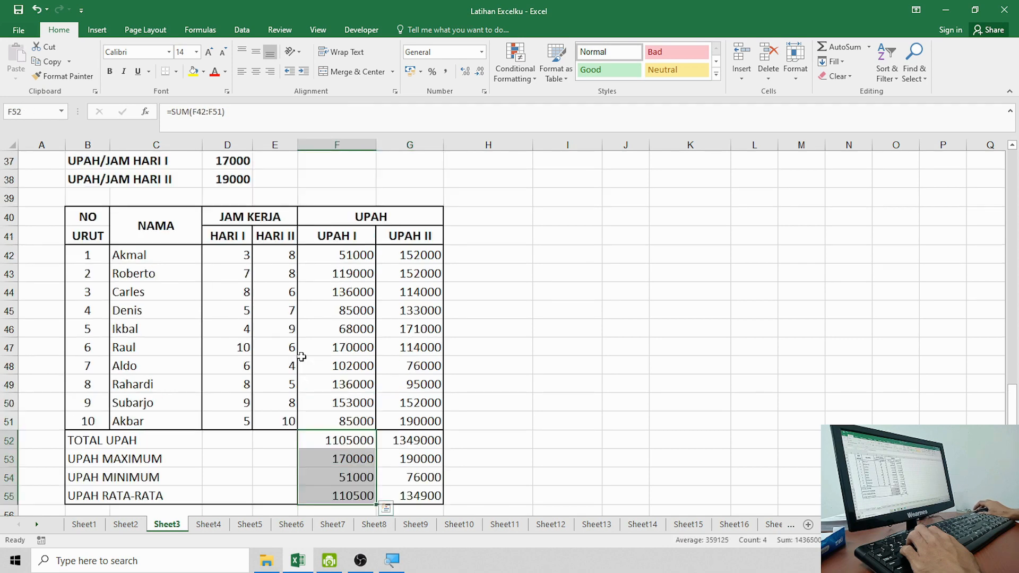
scroll(302, 356, down, 2)
click(385, 362)
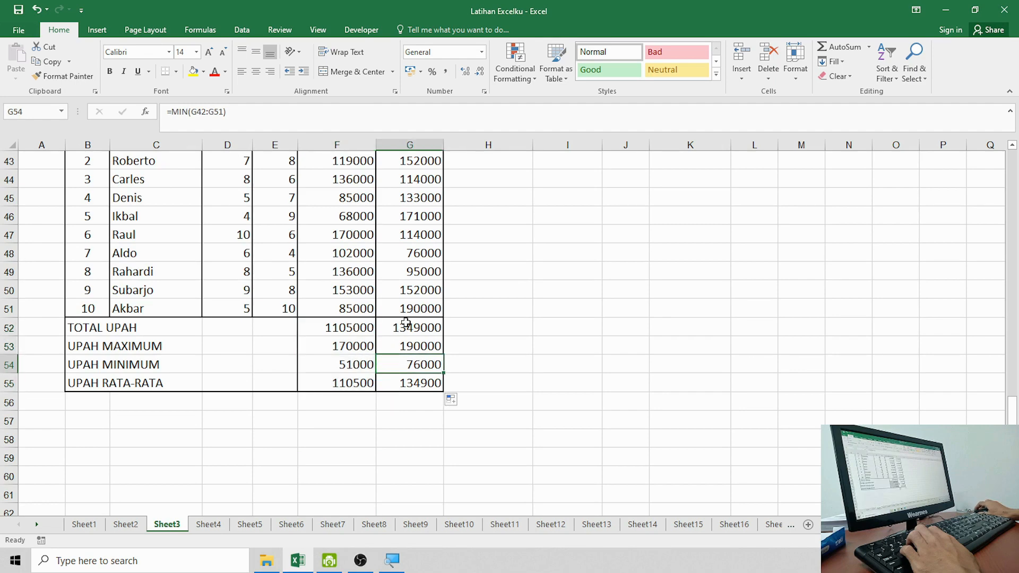
drag(404, 327, 406, 379)
click(490, 360)
click(430, 381)
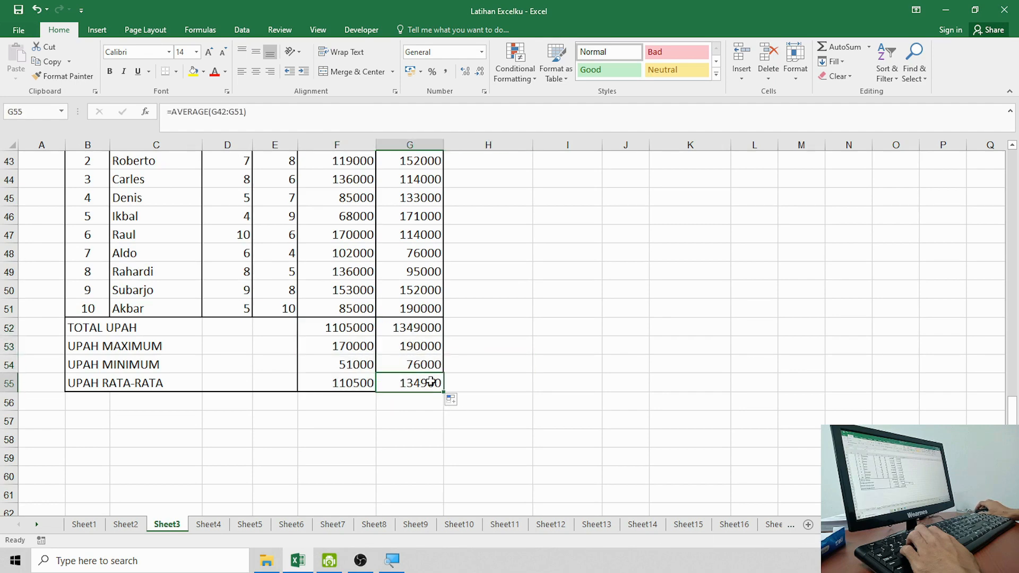
click(427, 363)
click(427, 344)
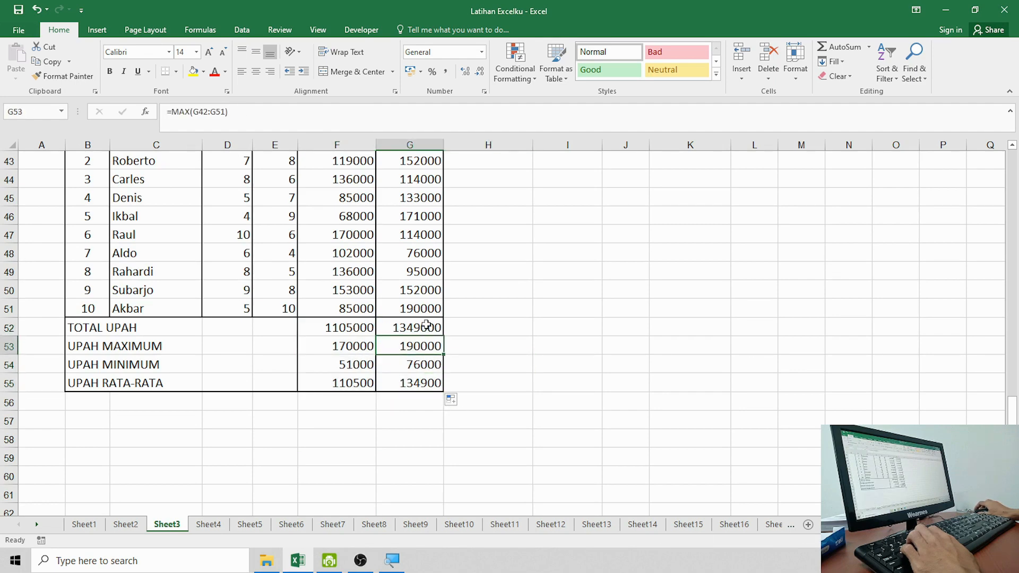
click(427, 328)
Step: Compare with the UPAH I total formula, then move to an empty cell beside the table
scroll(427, 366, up, 2)
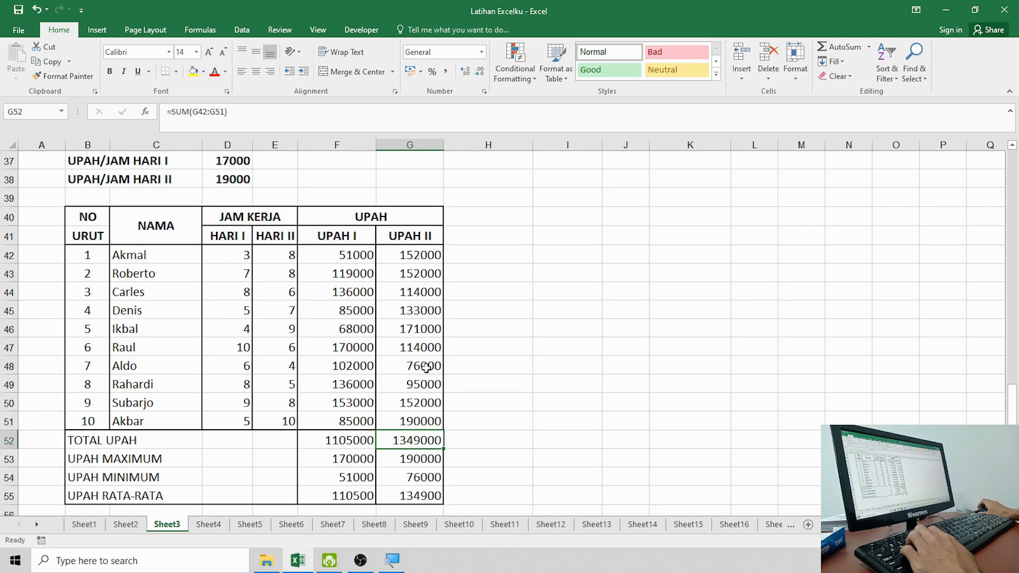
scroll(427, 366, down, 1)
click(369, 376)
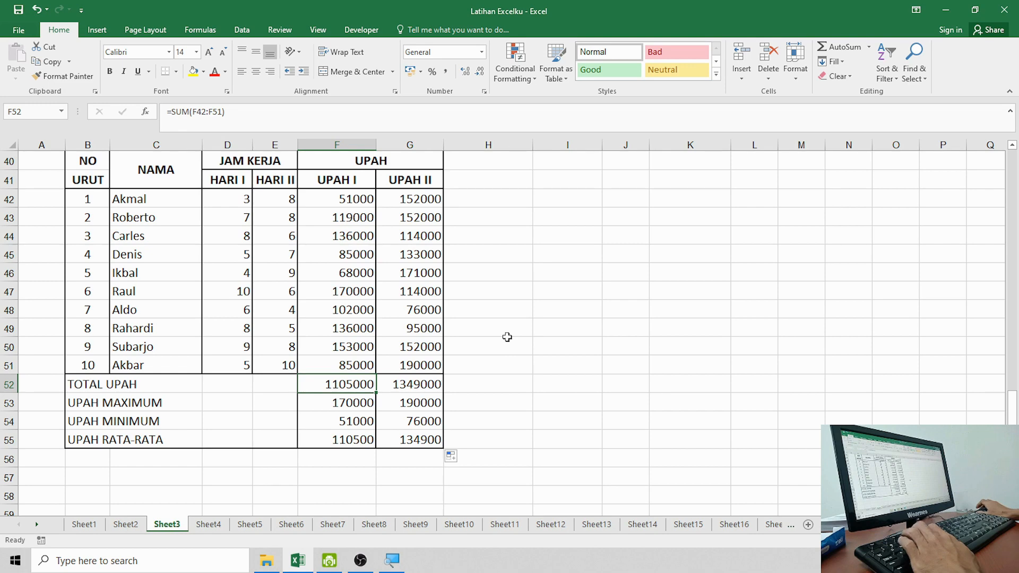
scroll(510, 338, up, 2)
scroll(510, 338, down, 2)
click(518, 328)
click(475, 383)
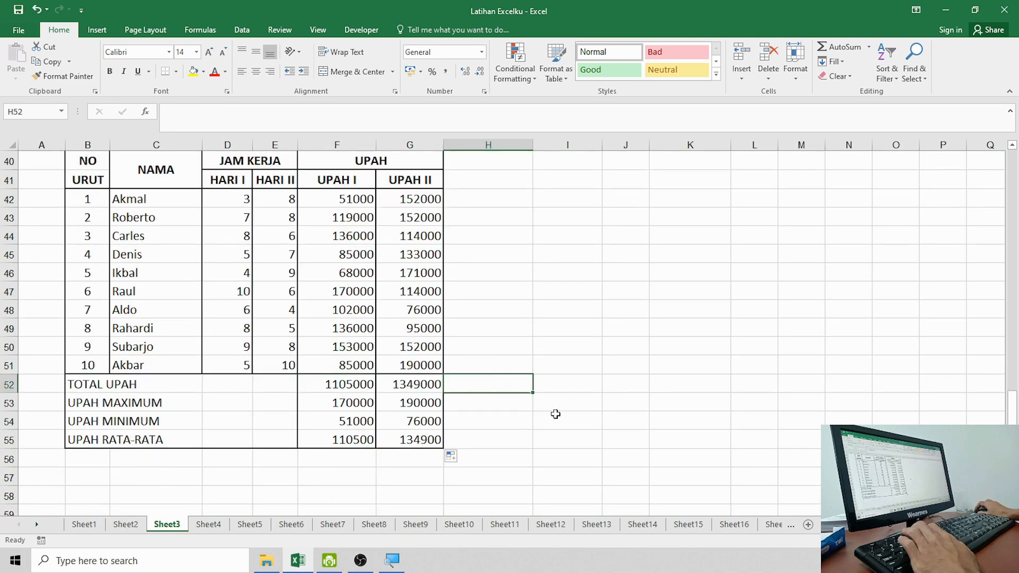
click(555, 414)
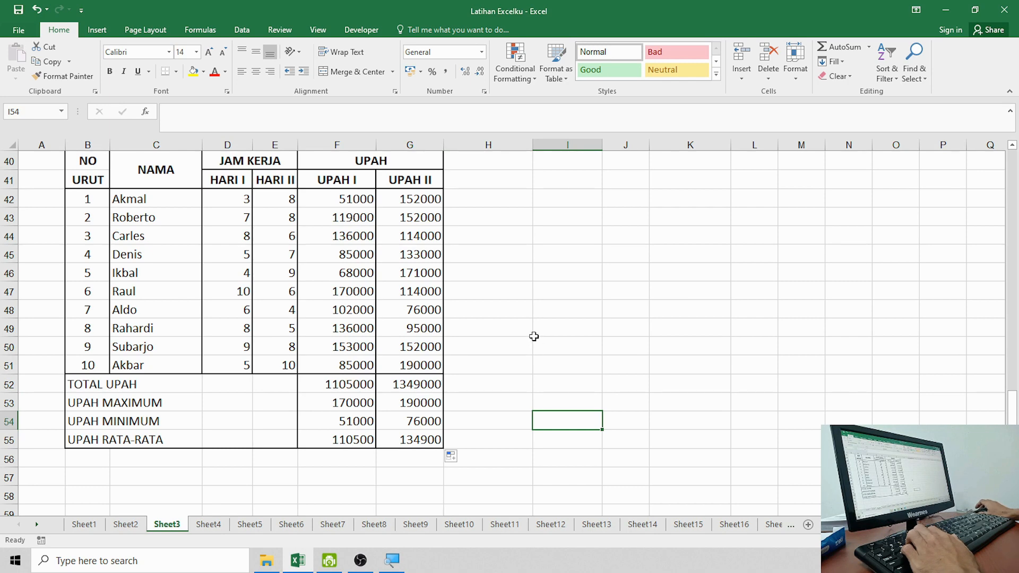
click(549, 291)
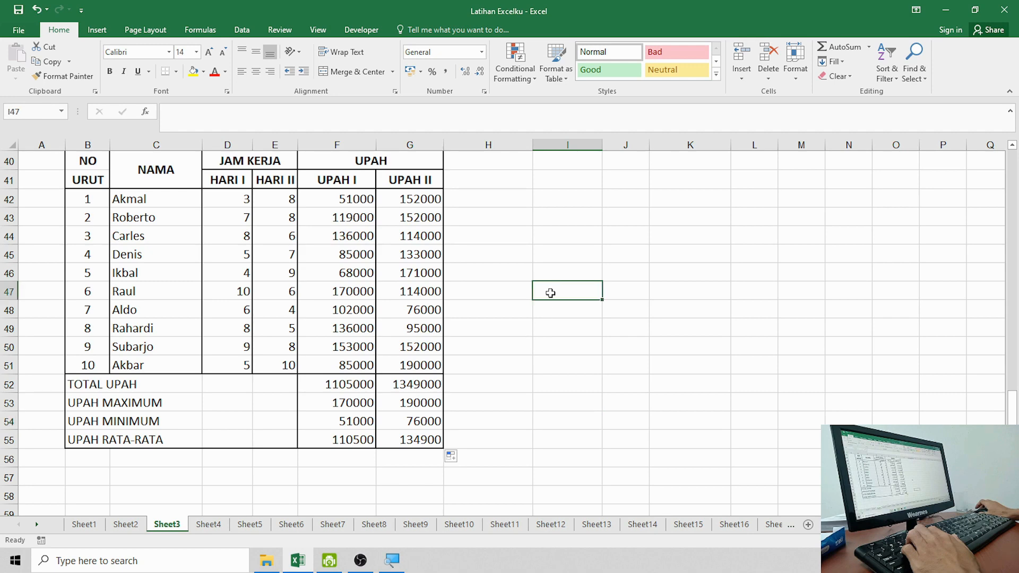
scroll(557, 303, up, 1)
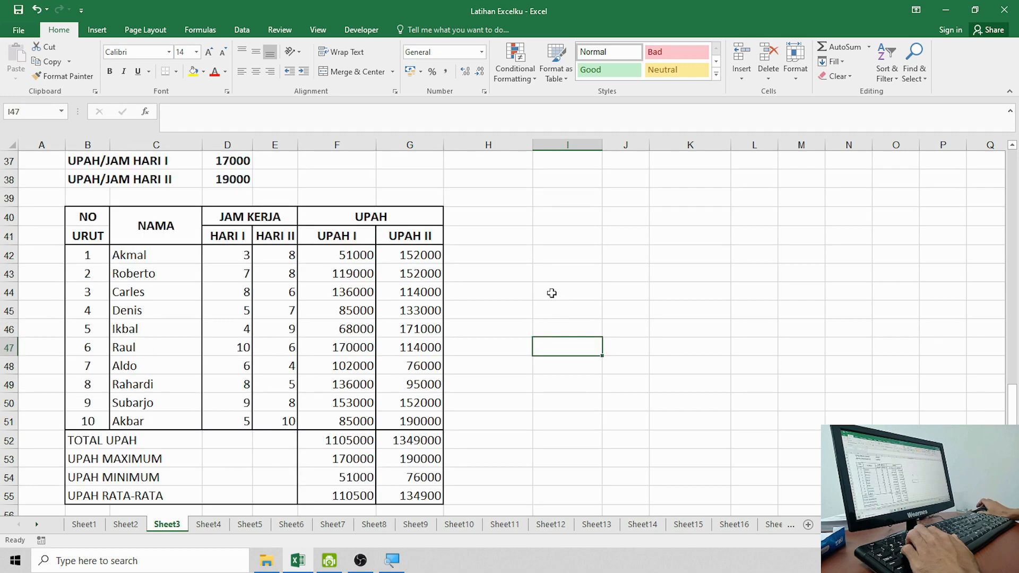
Step: Minimize Excel and dismiss OBS's failed-to-connect message
click(945, 9)
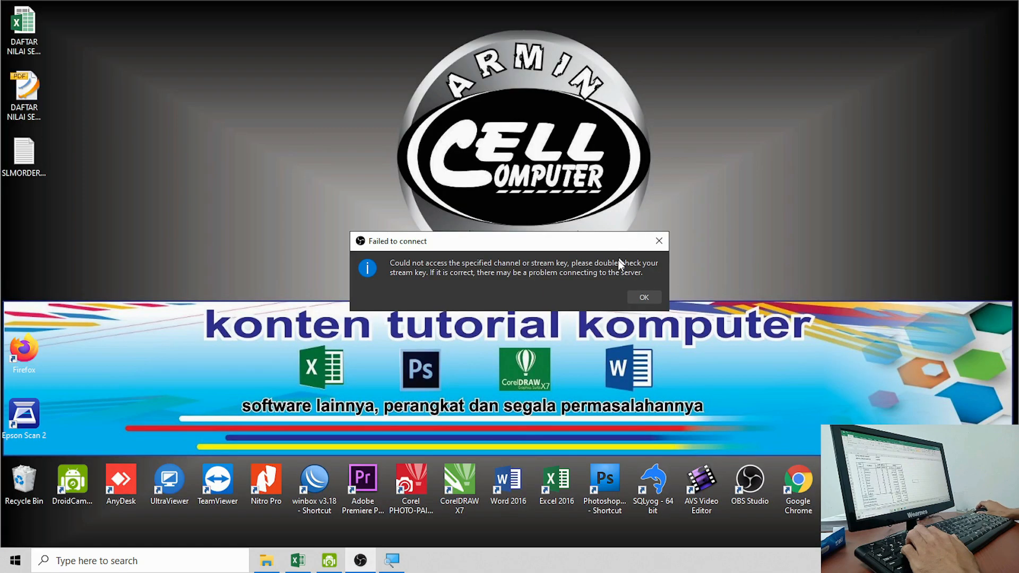
right_click(851, 91)
right_click(841, 94)
click(855, 131)
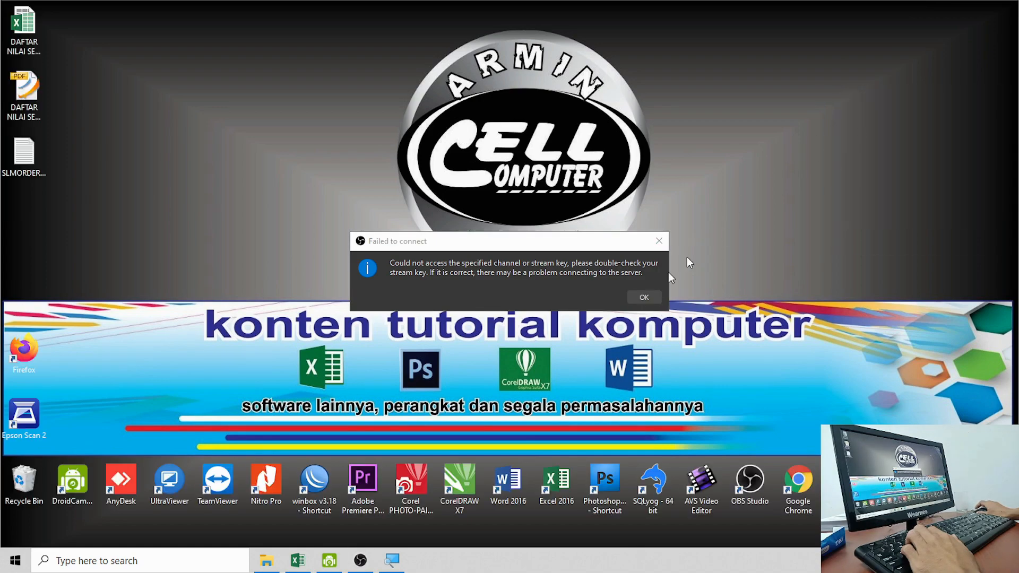
click(635, 300)
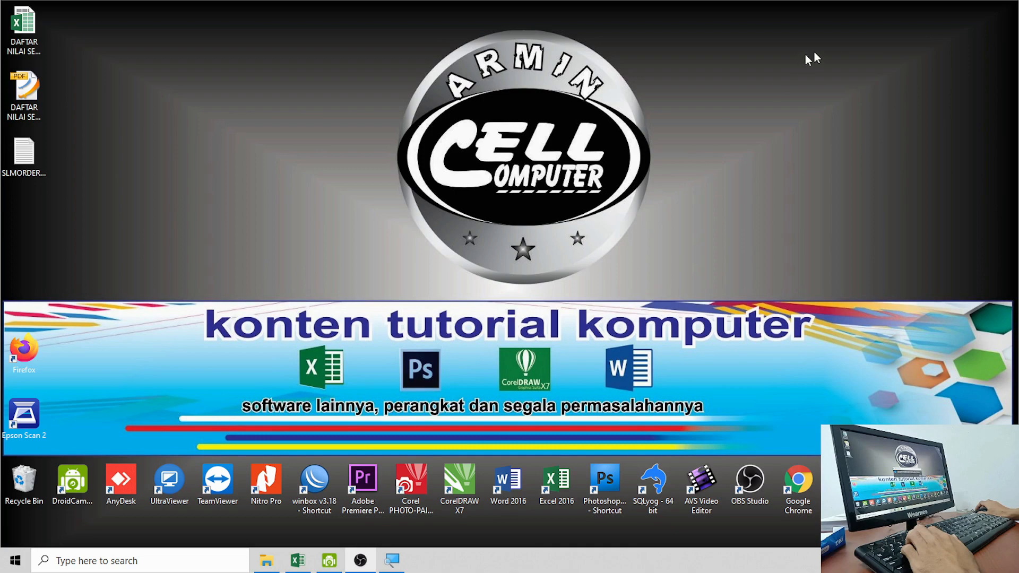
Step: Refresh the desktop and bring OBS Studio to the front
right_click(862, 43)
right_click(853, 82)
click(886, 121)
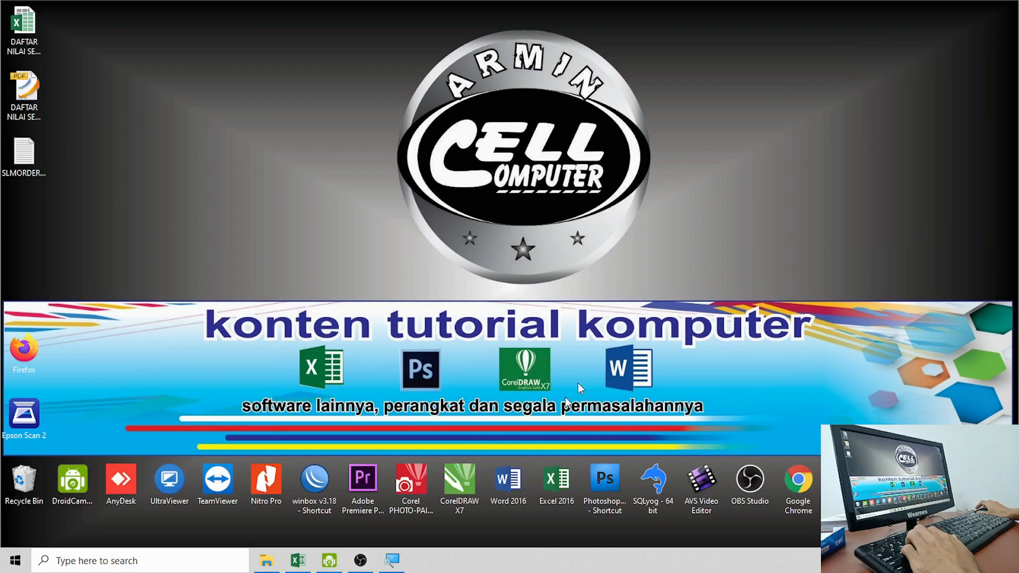
click(361, 559)
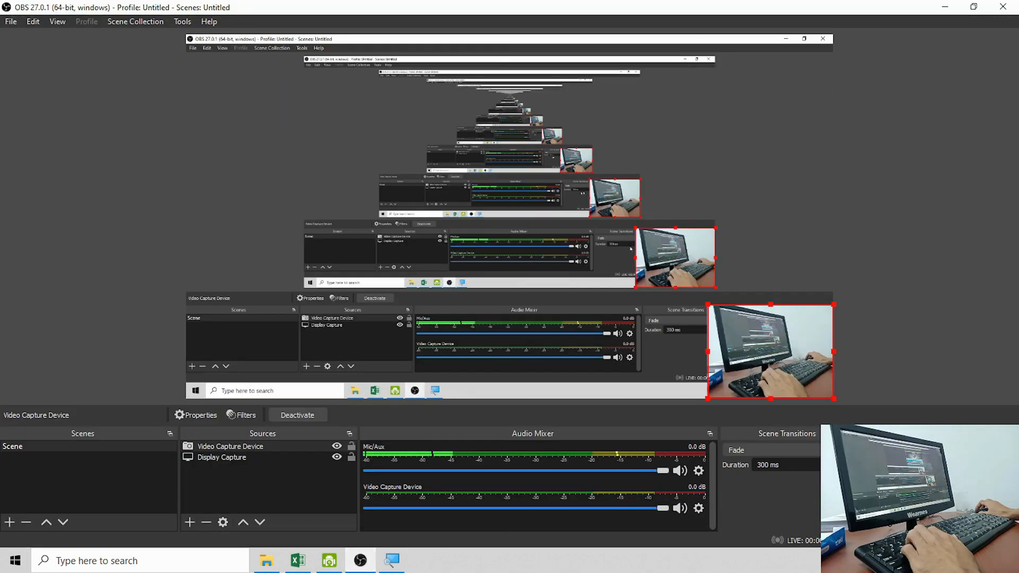